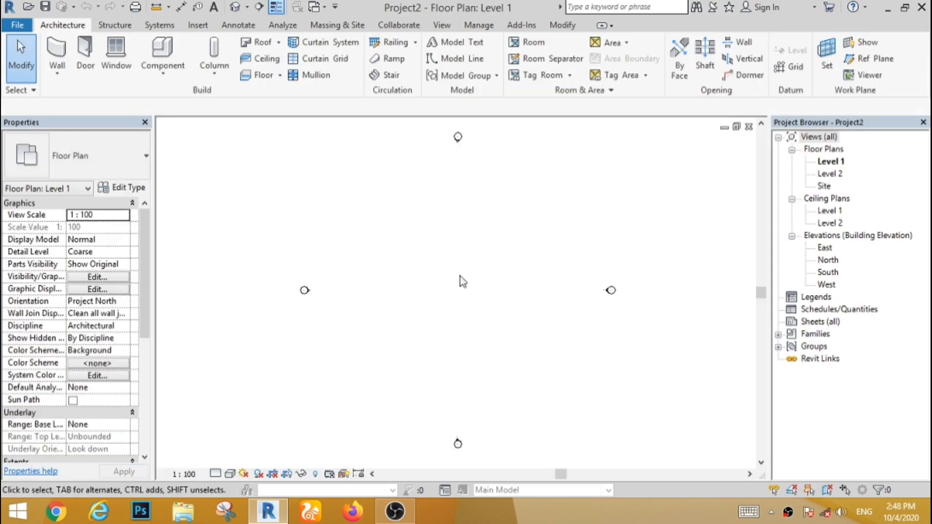
Set the project's length units to Meters.
scroll(447, 255, down, 2)
scroll(449, 243, up, 2)
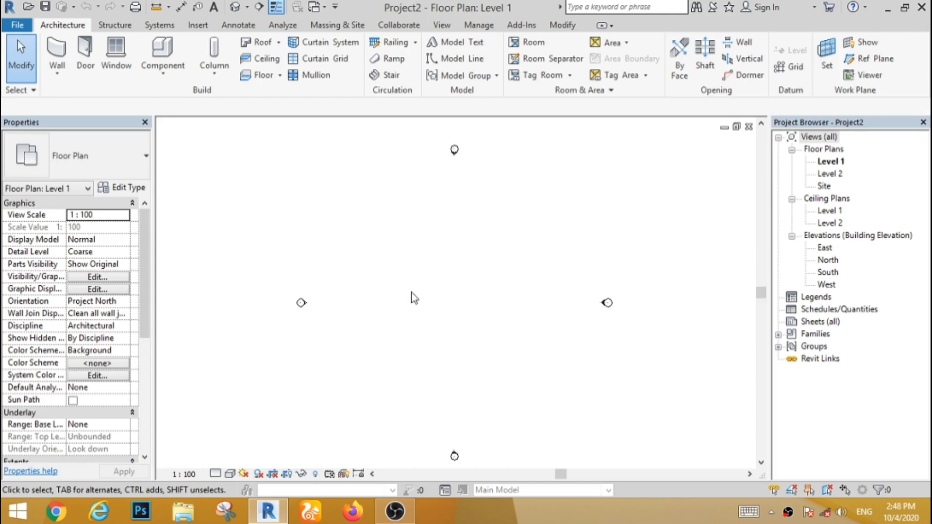
scroll(413, 297, down, 1)
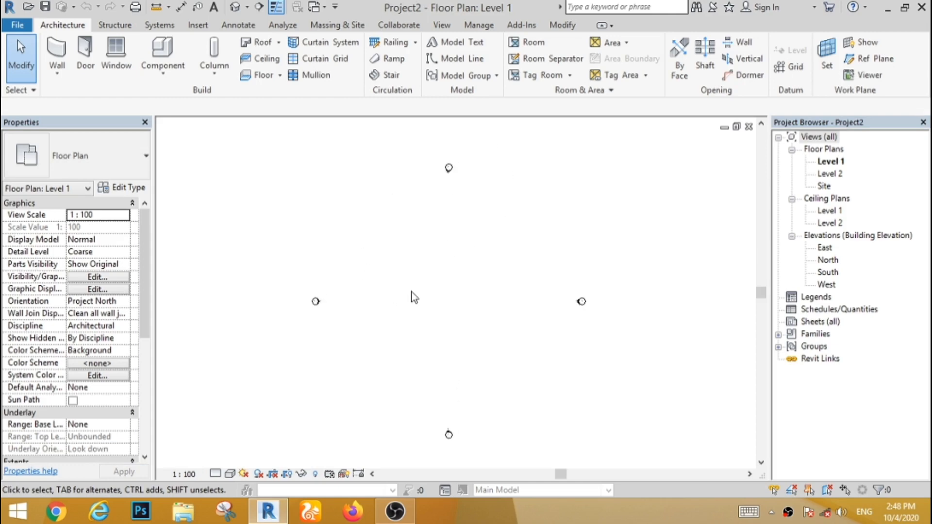
key(u)
key(n)
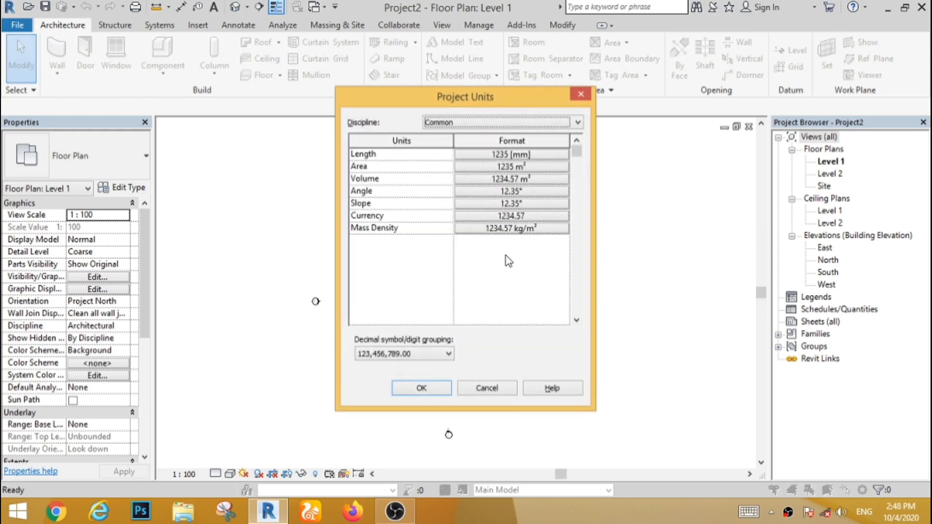
click(551, 154)
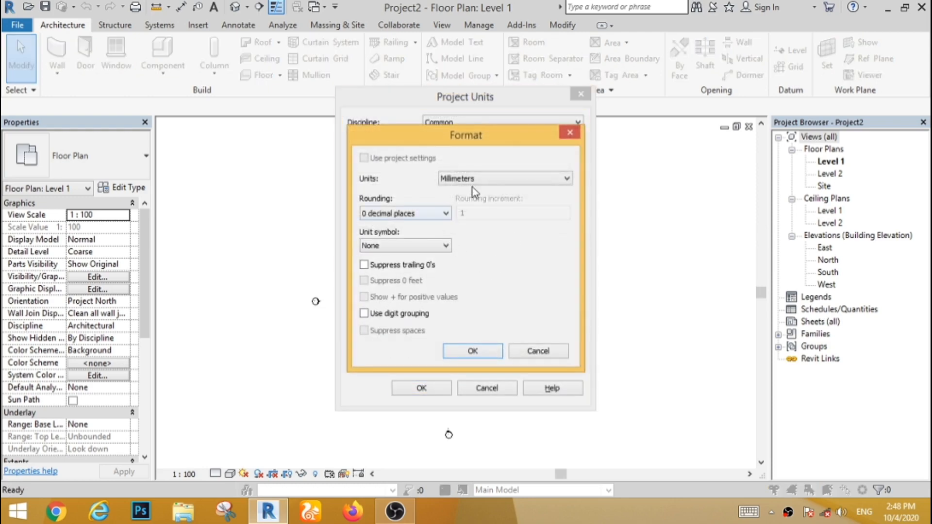
click(473, 185)
click(466, 225)
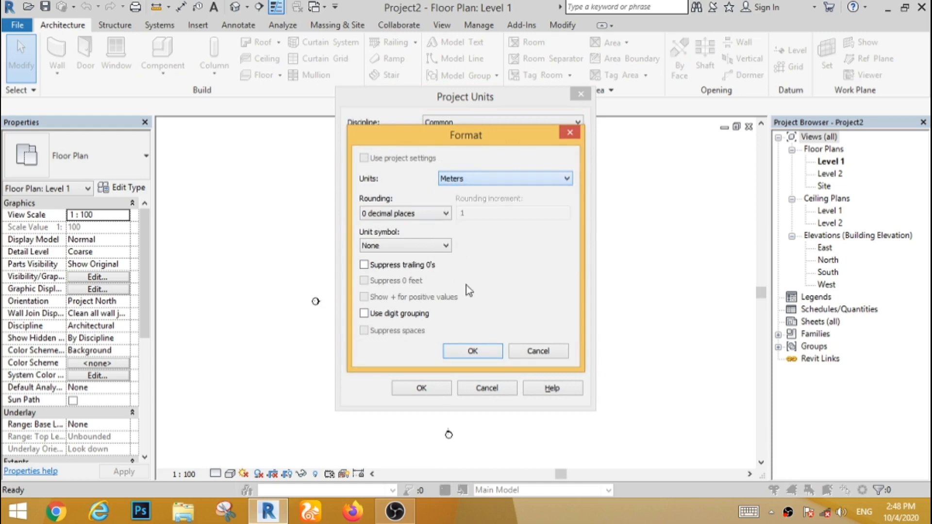
click(474, 350)
click(437, 388)
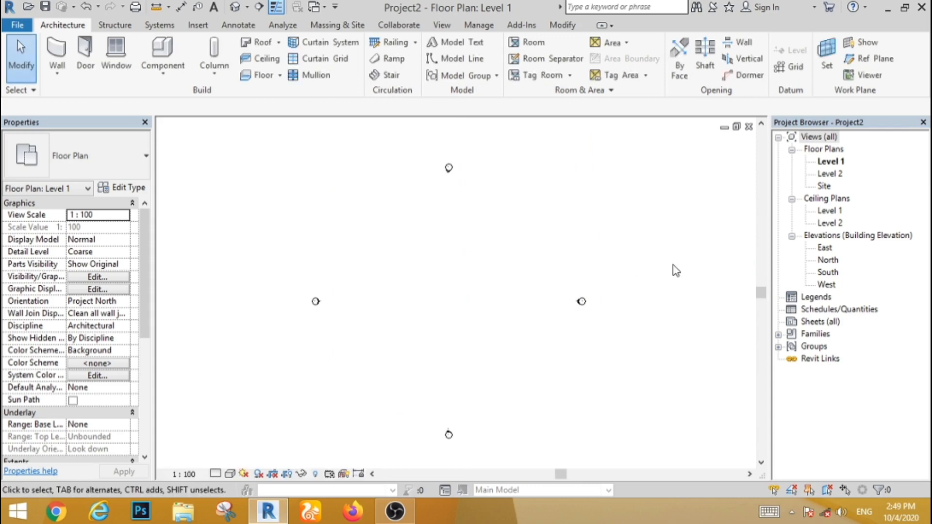
Look at the levels in the South elevation and return to the Level 1 floor plan.
double_click(827, 273)
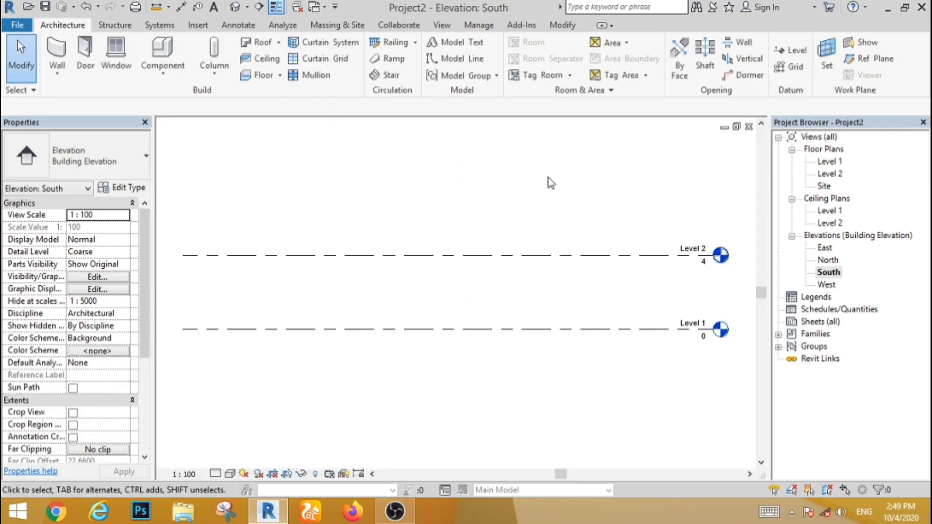
double_click(823, 164)
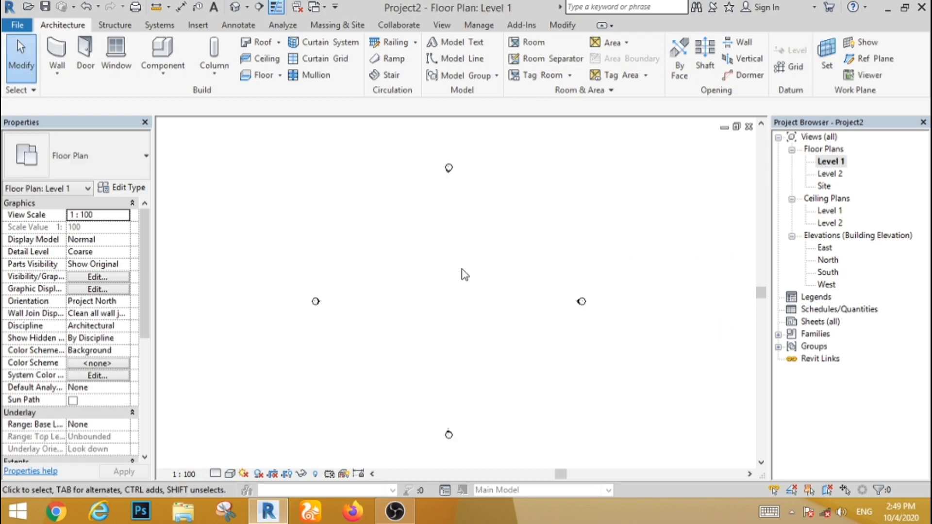
scroll(427, 285, up, 3)
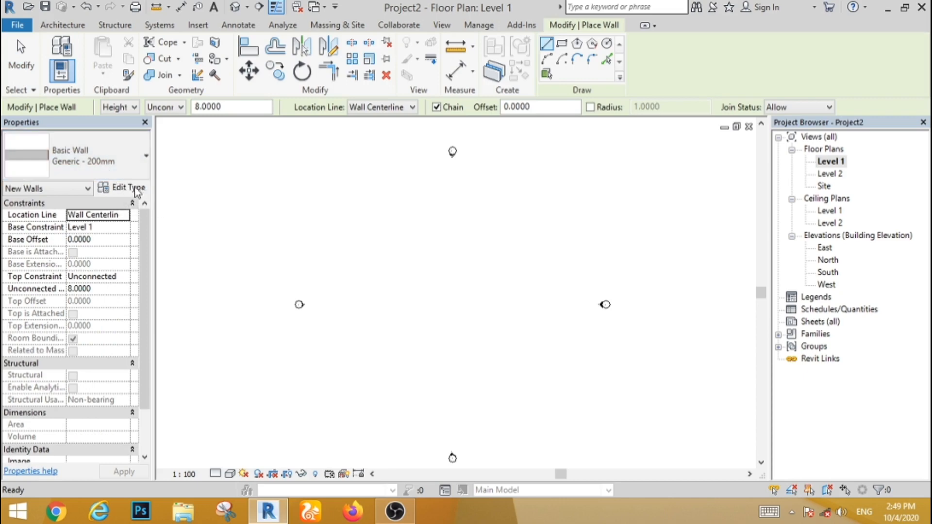
Draw a rectangle of Generic - 200mm walls with height up to Level 2, about 10.3 by 6.5 m inside, between the elevation markers.
click(180, 107)
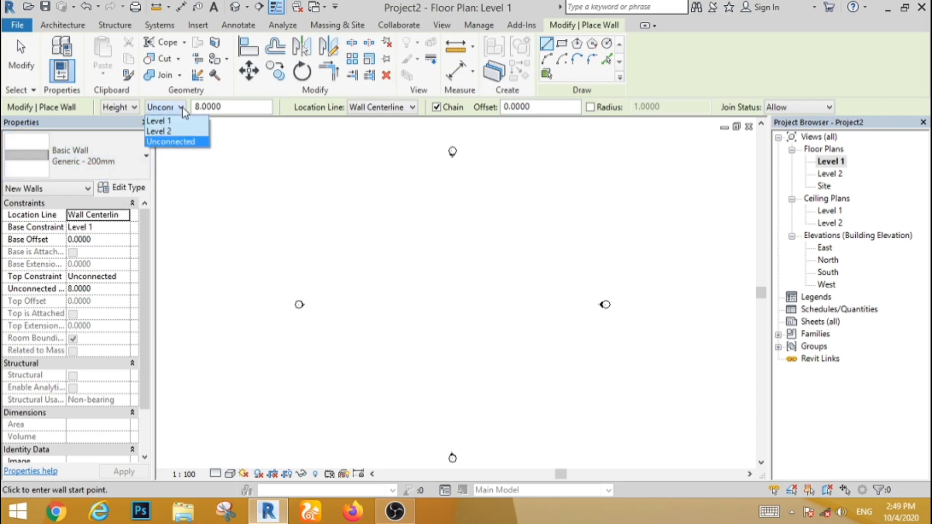
click(160, 131)
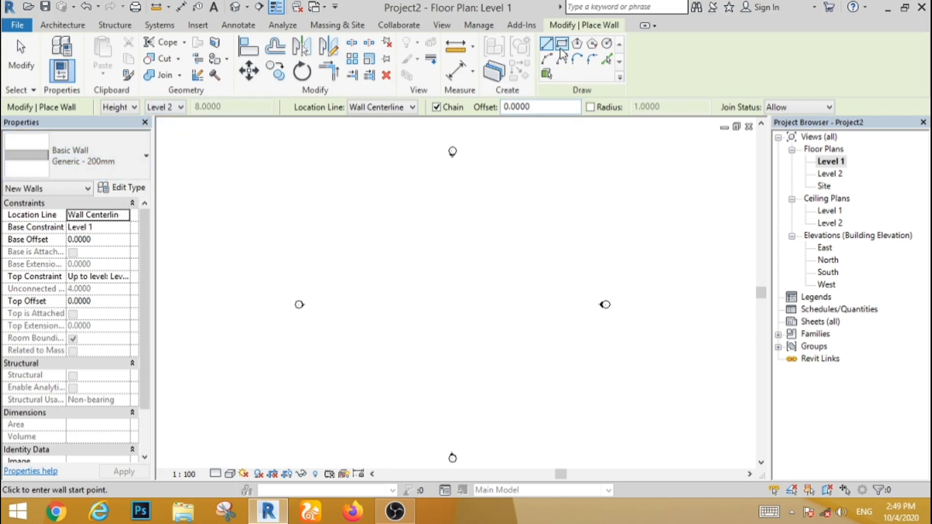
click(561, 46)
scroll(421, 298, up, 2)
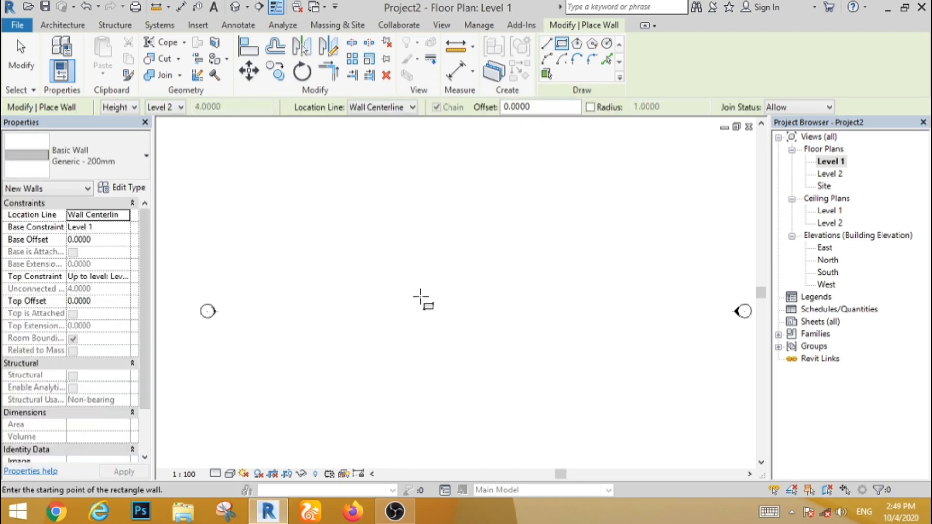
click(500, 320)
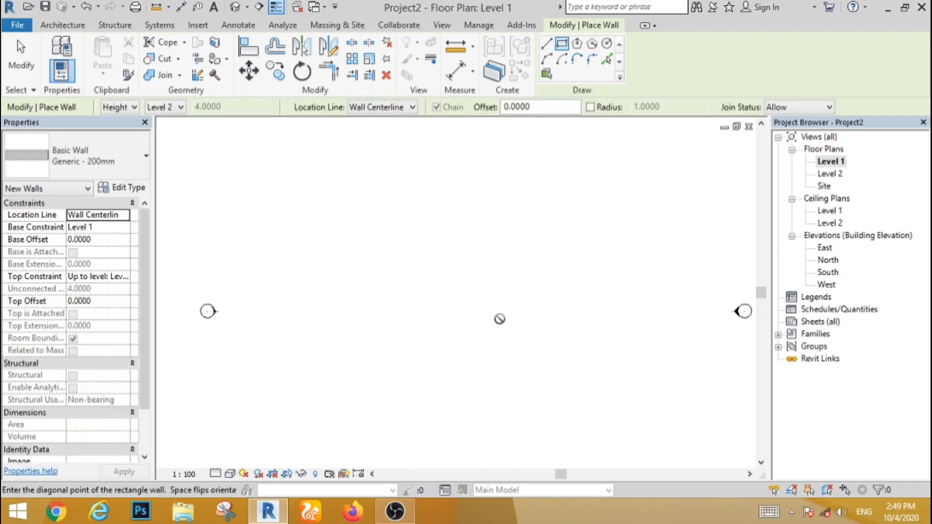
click(506, 322)
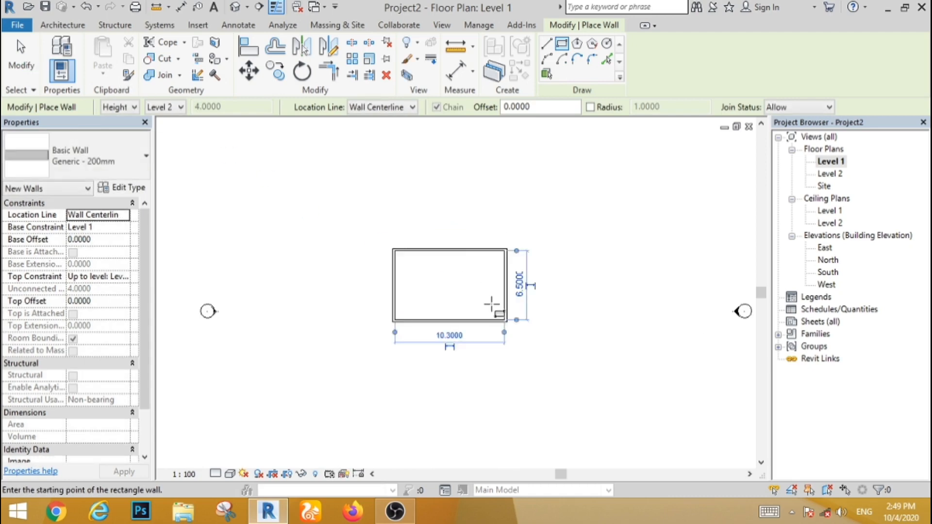
scroll(492, 315, up, 3)
click(21, 57)
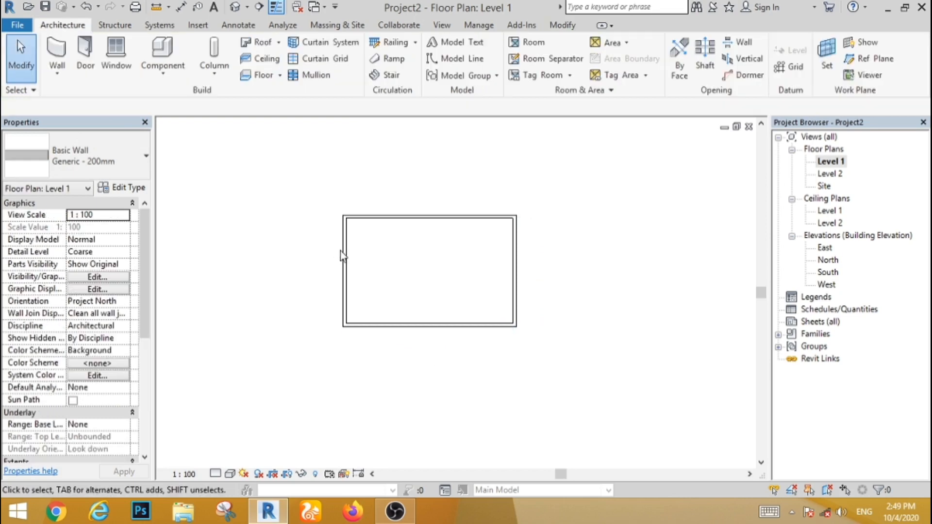
Move the upper wall so its distance from the lower wall is 6 m.
scroll(431, 255, up, 2)
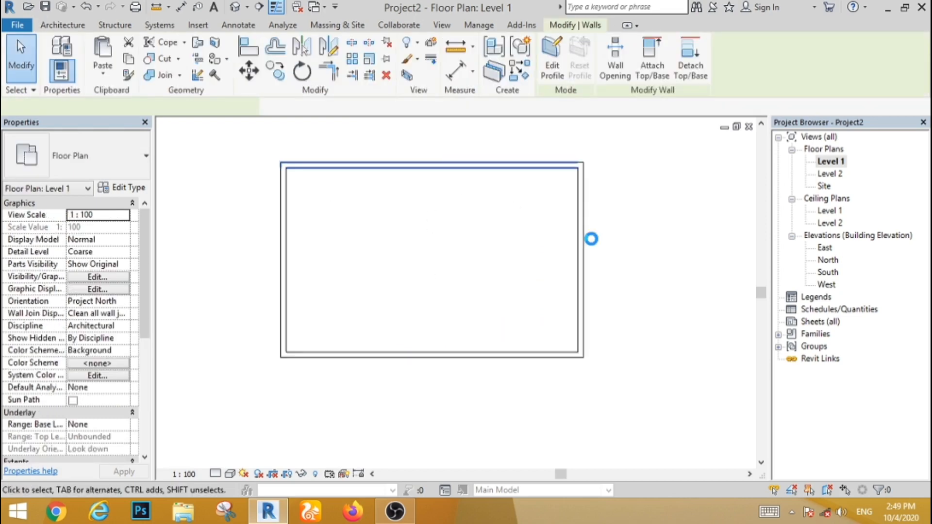
click(595, 262)
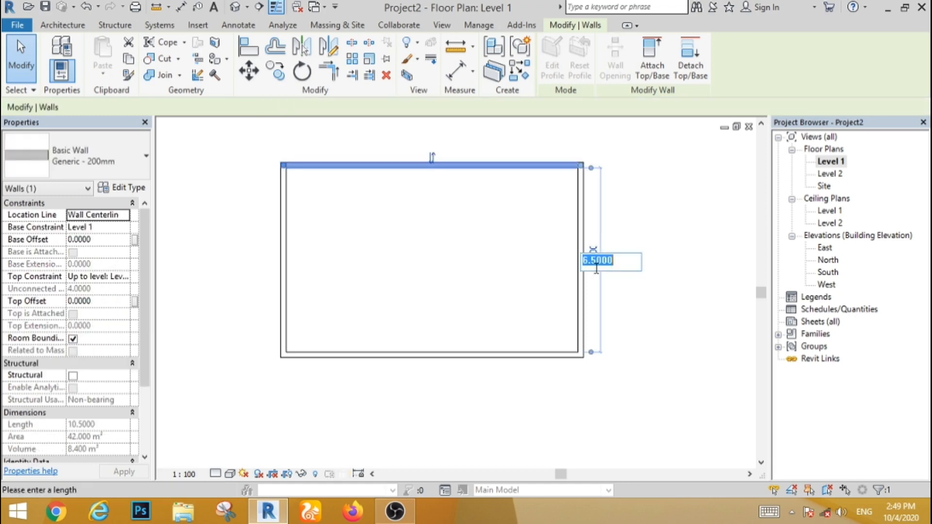
text(6)
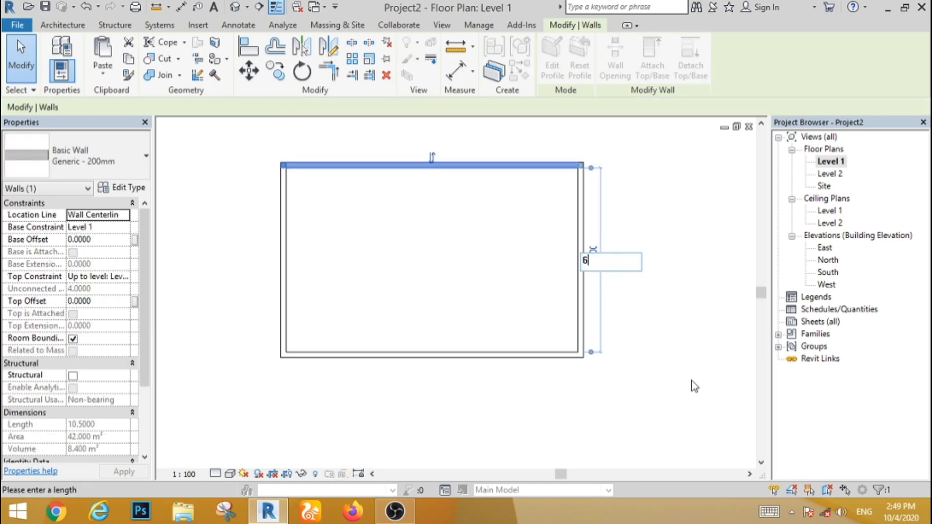
key(Return)
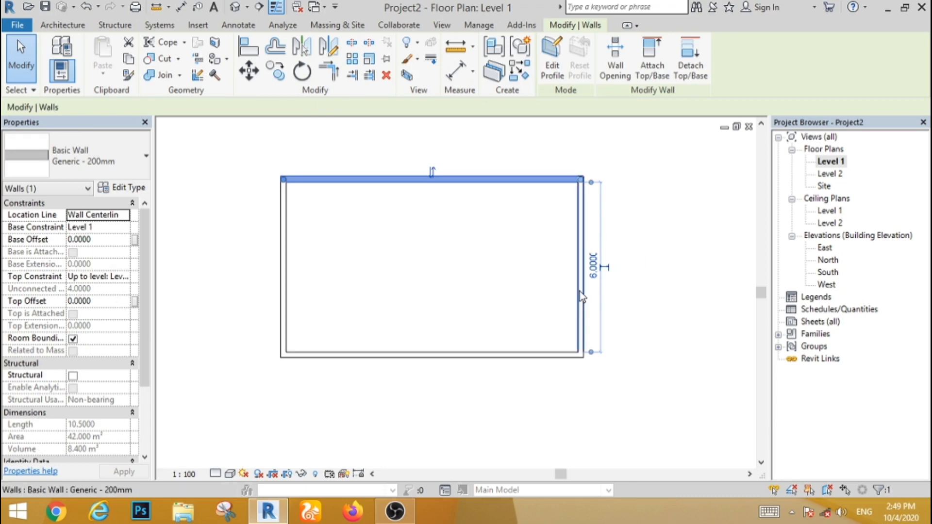
Move the right-hand wall so its distance from the left-hand wall is 12 m.
click(581, 297)
click(433, 368)
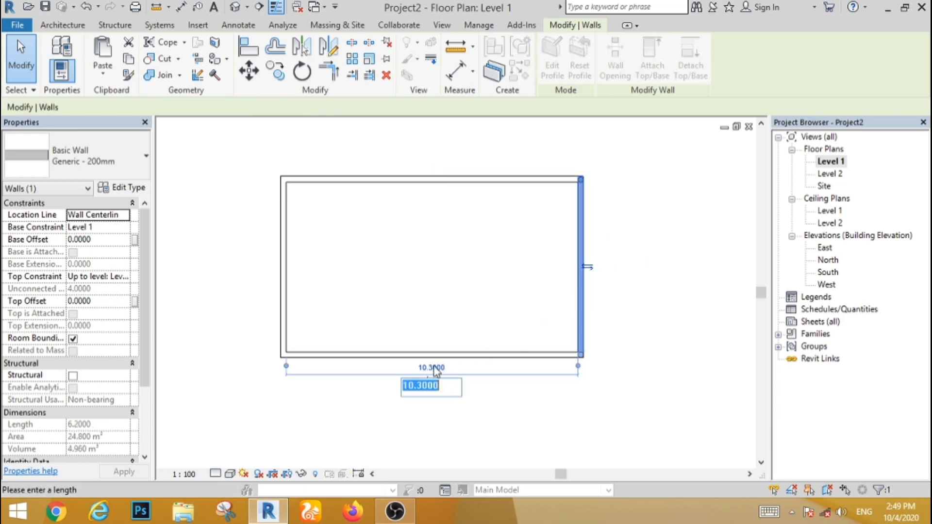
text(12)
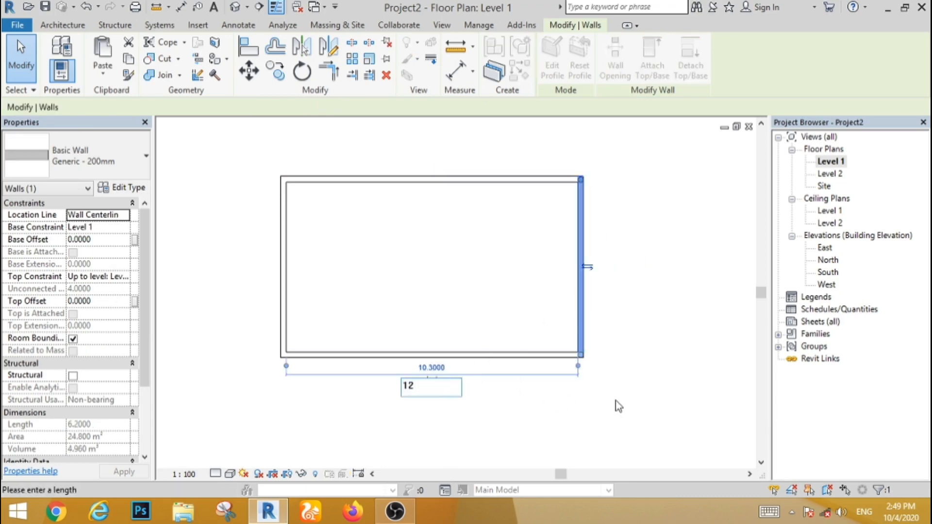
key(Return)
click(562, 435)
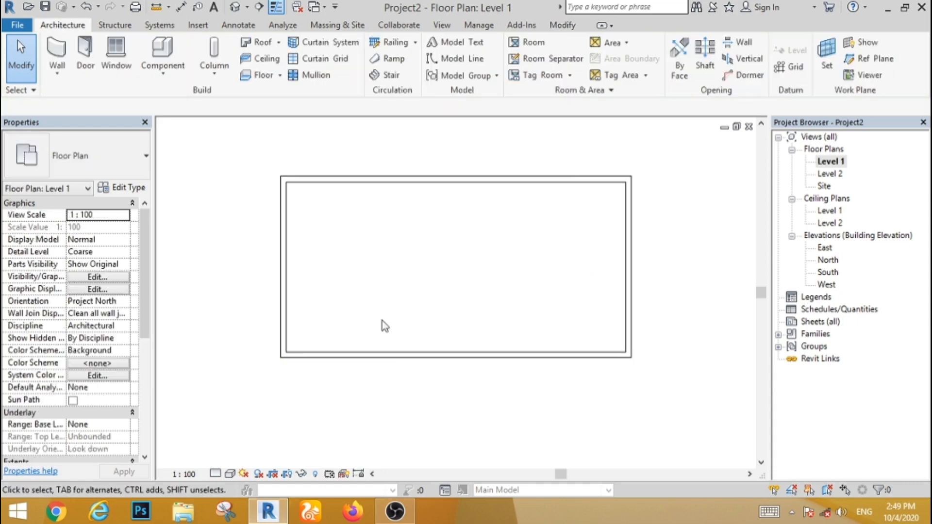
Examine the four walls in the 3D view and return to the Level 1 floor plan.
scroll(380, 324, down, 2)
scroll(378, 319, up, 2)
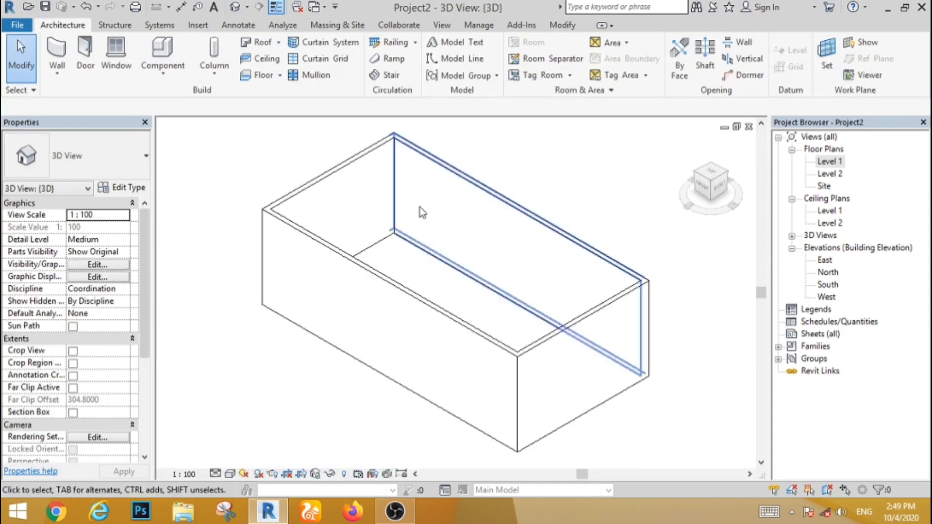
scroll(362, 235, down, 2)
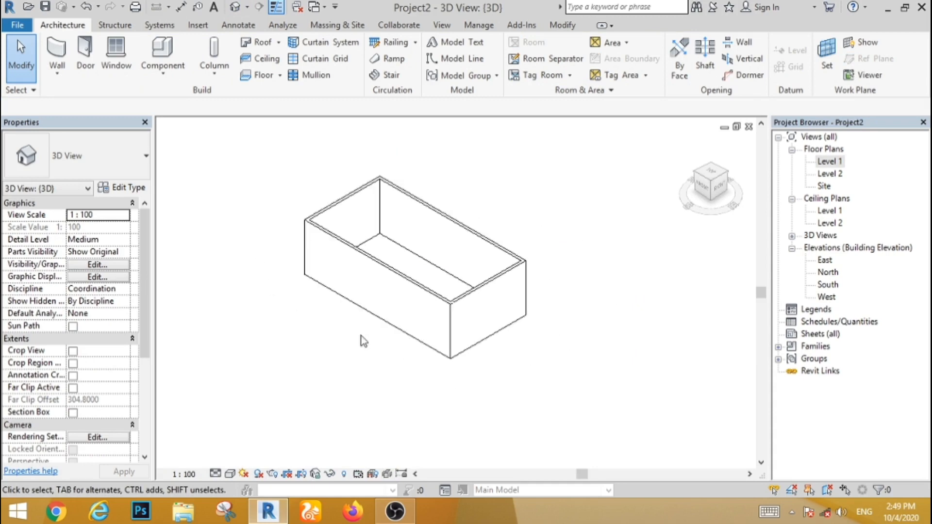
right_click(532, 325)
click(340, 345)
shift+middle_drag(241, 290, 530, 373)
double_click(827, 161)
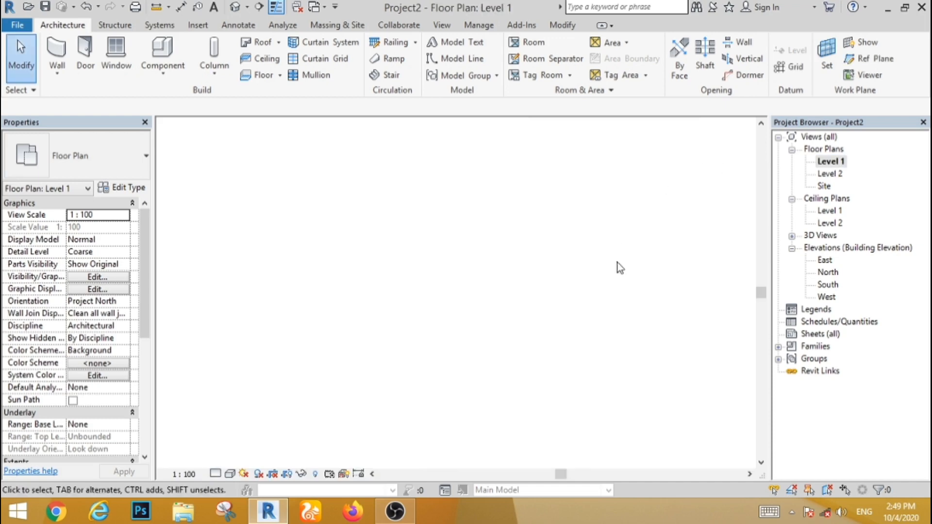
Create a Generic - 400mm roof by footprint on Level 2, with a rectangular boundary offset 1 m outside the walls.
scroll(530, 281, down, 2)
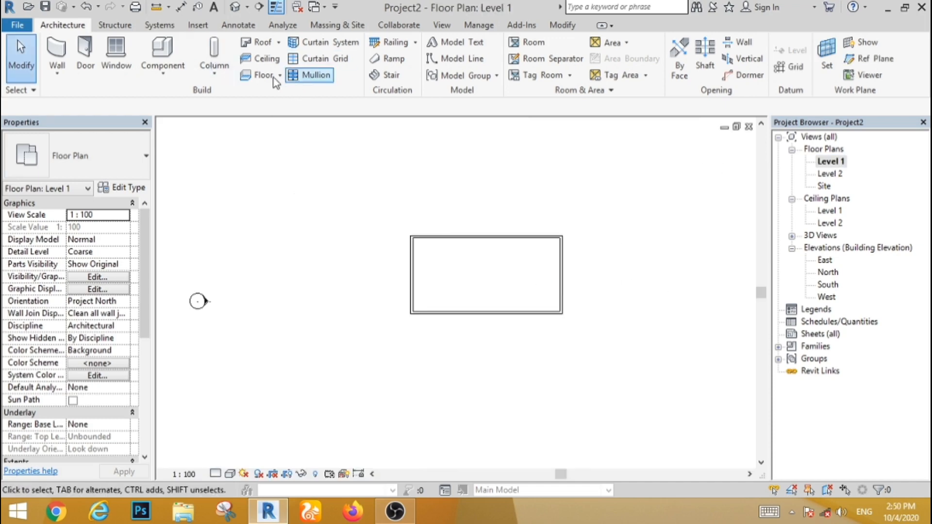
click(279, 43)
click(259, 63)
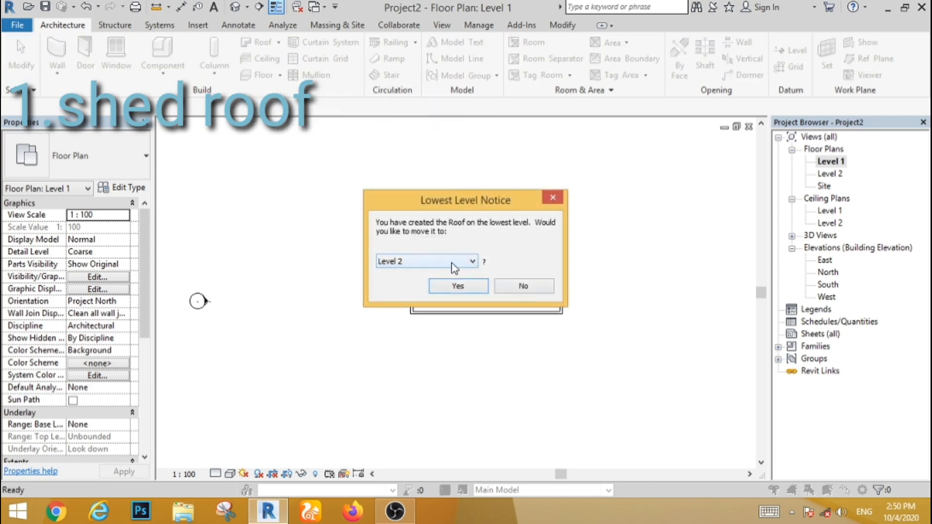
click(459, 287)
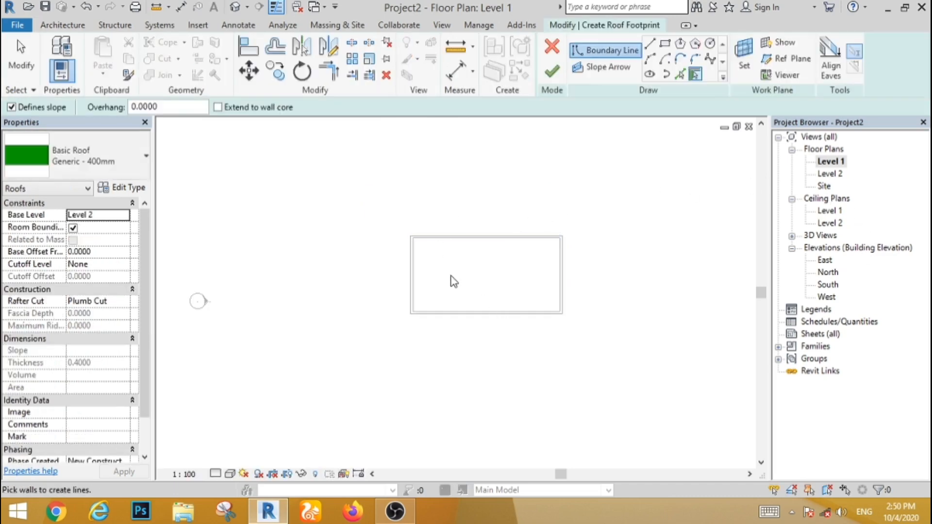
click(666, 46)
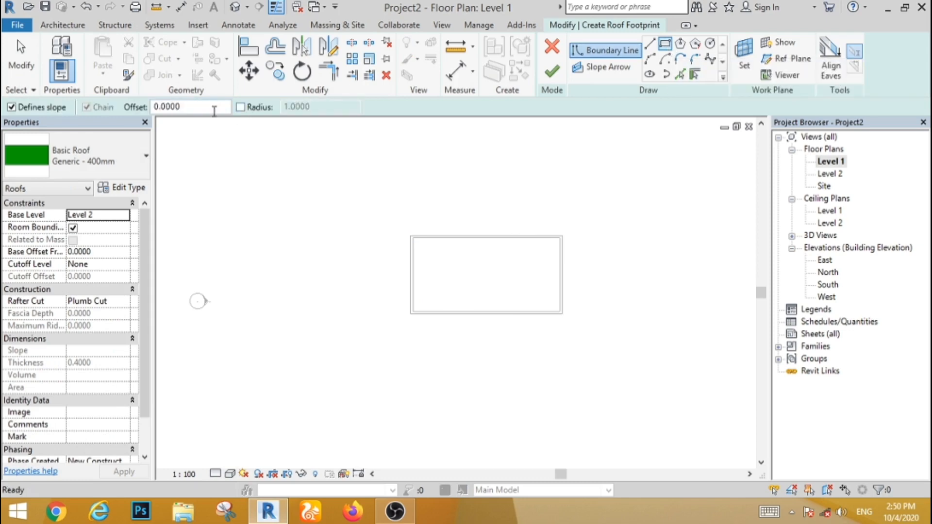
drag(181, 107, 149, 111)
text(1)
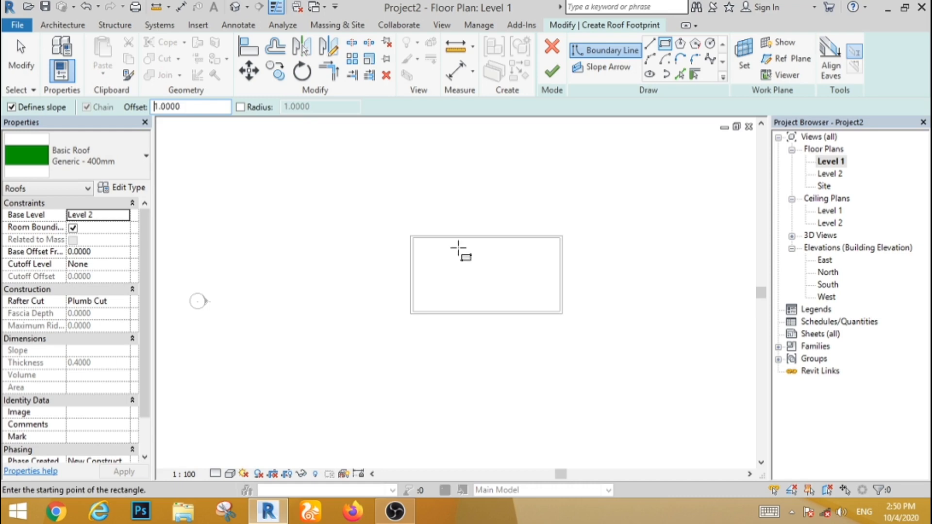
click(410, 235)
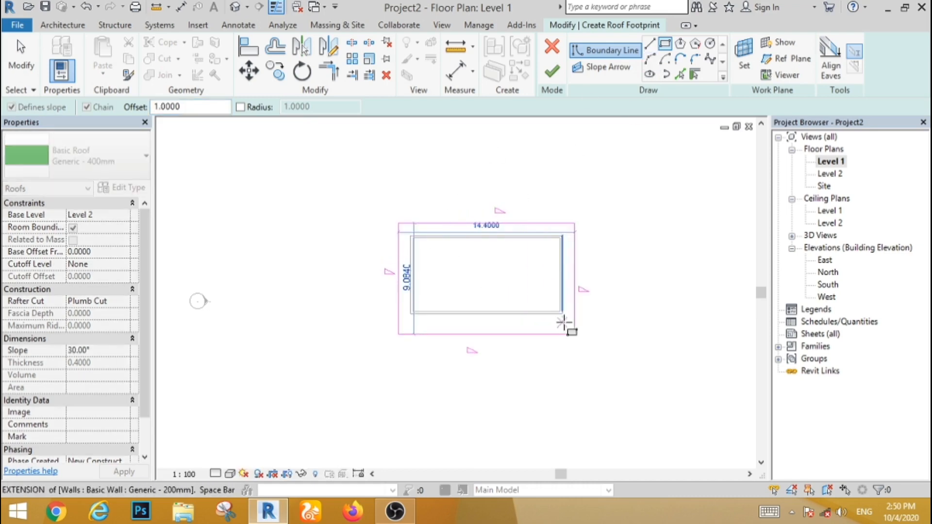
scroll(582, 322, up, 3)
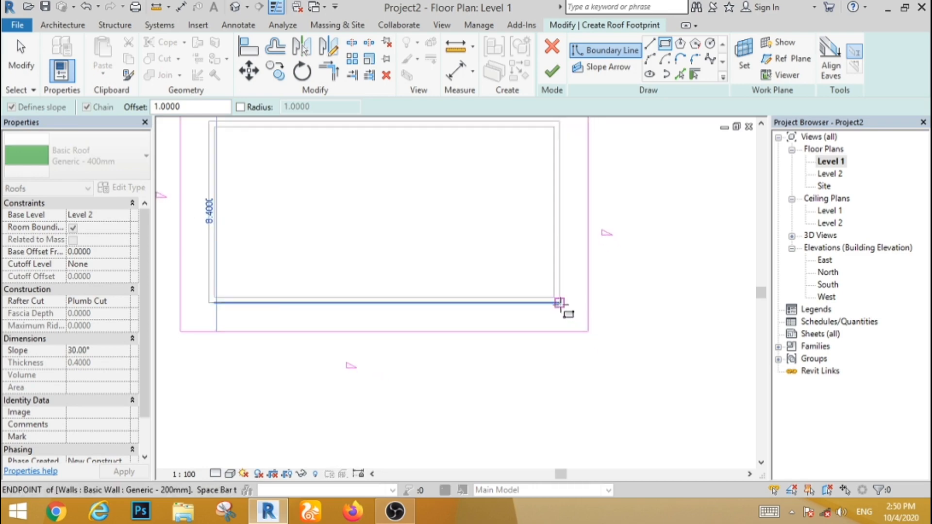
click(559, 303)
click(552, 75)
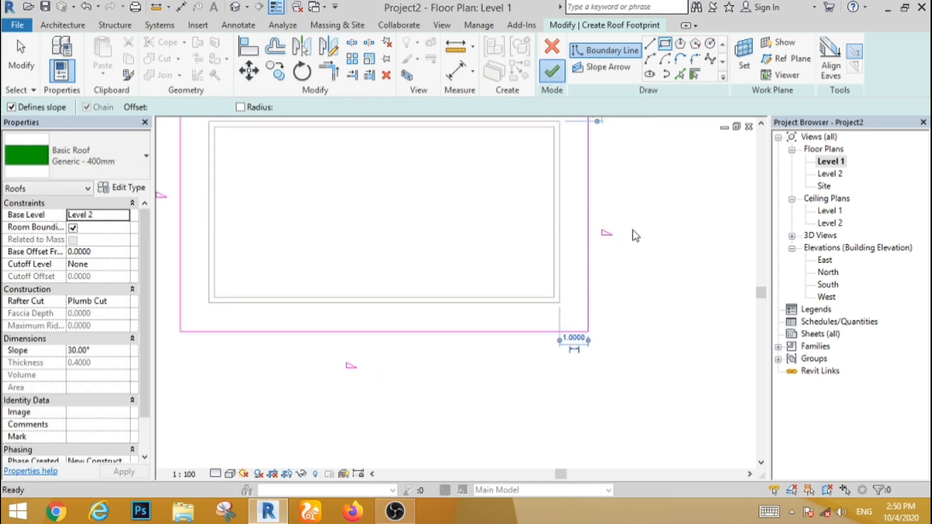
Edit the roof footprint so that the upper, left and right boundary edges no longer define slope, and finish the roof.
click(557, 63)
scroll(501, 253, down, 5)
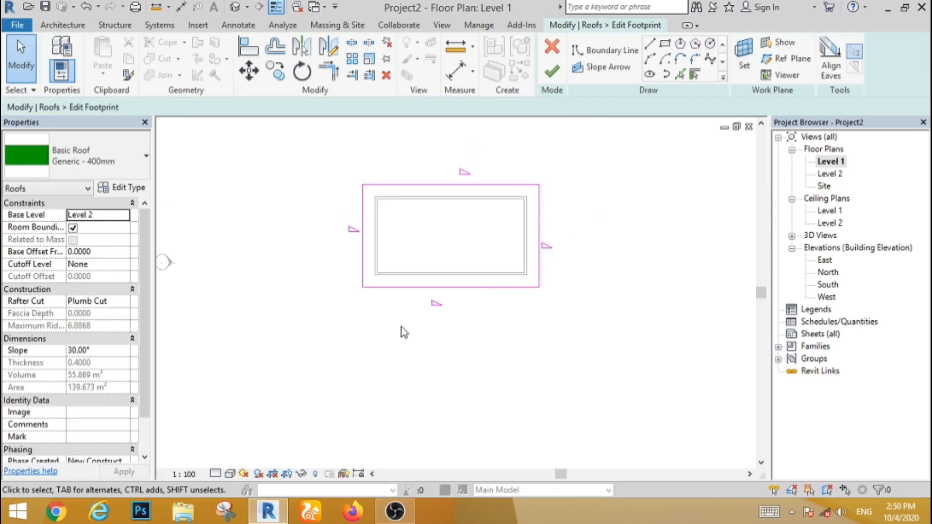
scroll(414, 296, up, 3)
scroll(462, 284, down, 2)
drag(624, 154, 328, 266)
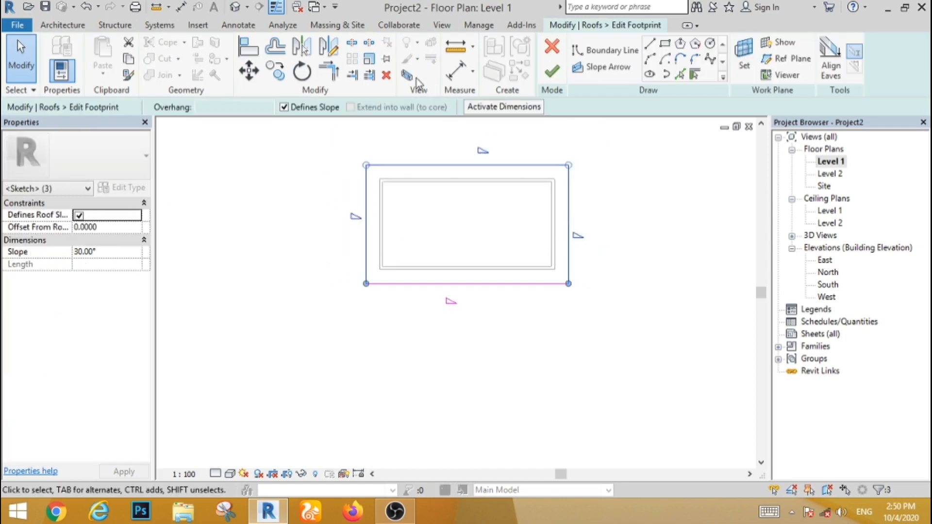
click(283, 108)
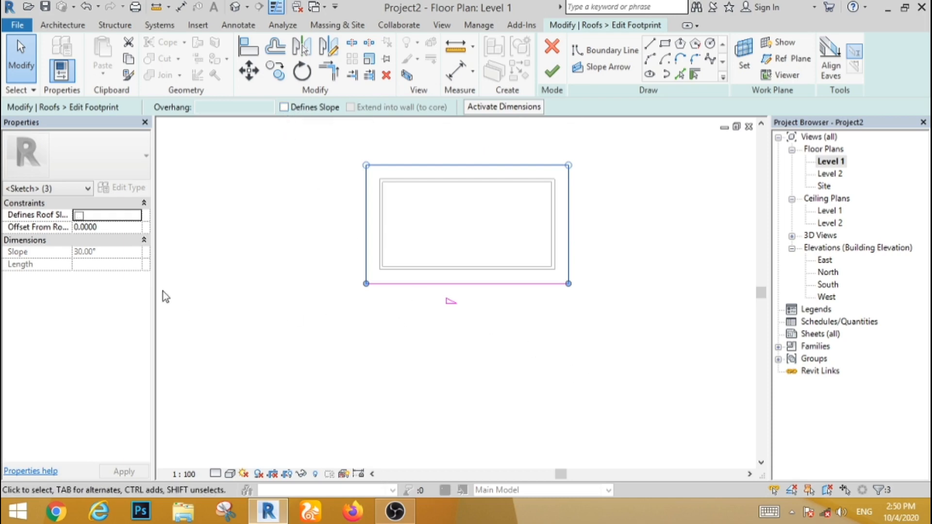
click(553, 73)
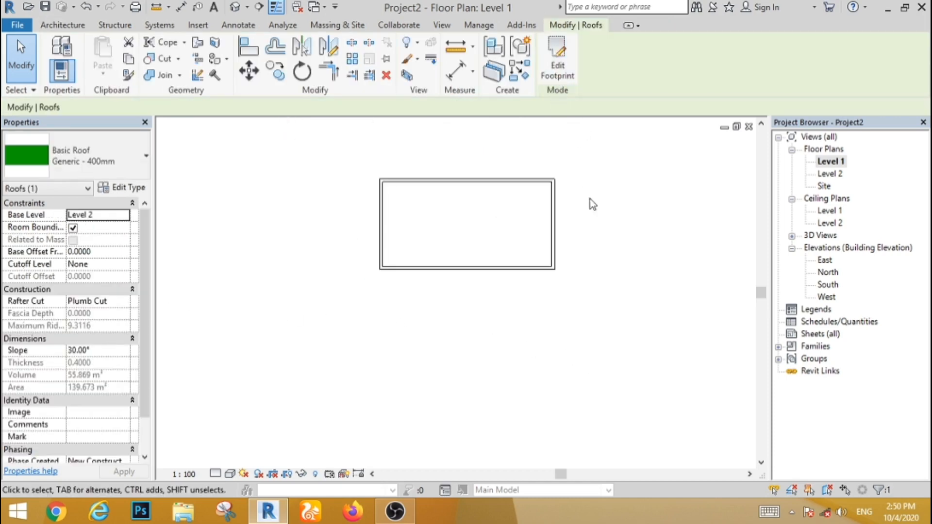
click(608, 243)
Attach the tops of all four walls to the shed roof in the 3D view.
click(234, 8)
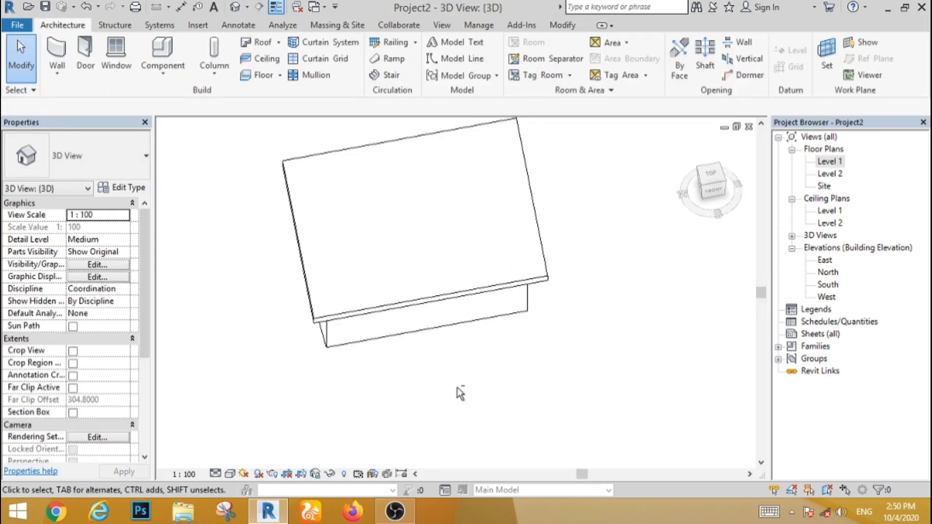
shift+middle_drag(459, 393, 533, 301)
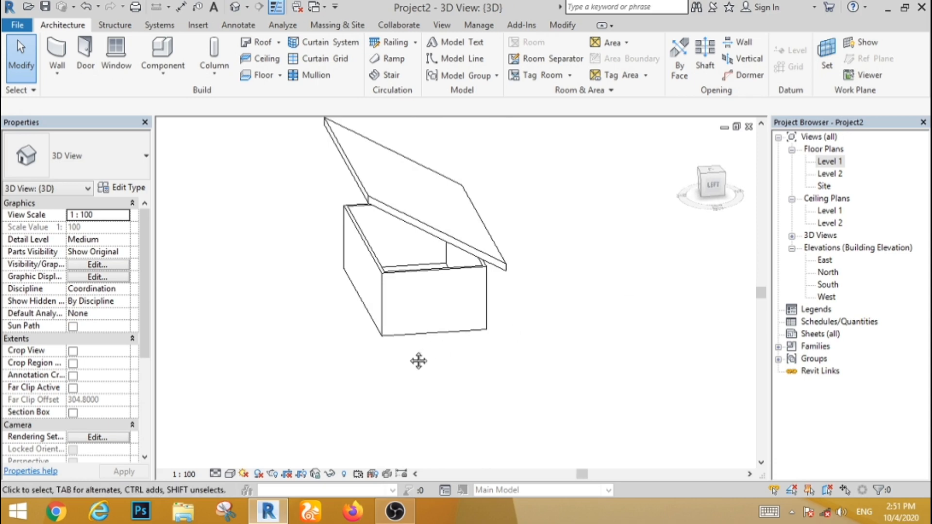
shift+middle_drag(418, 360, 512, 322)
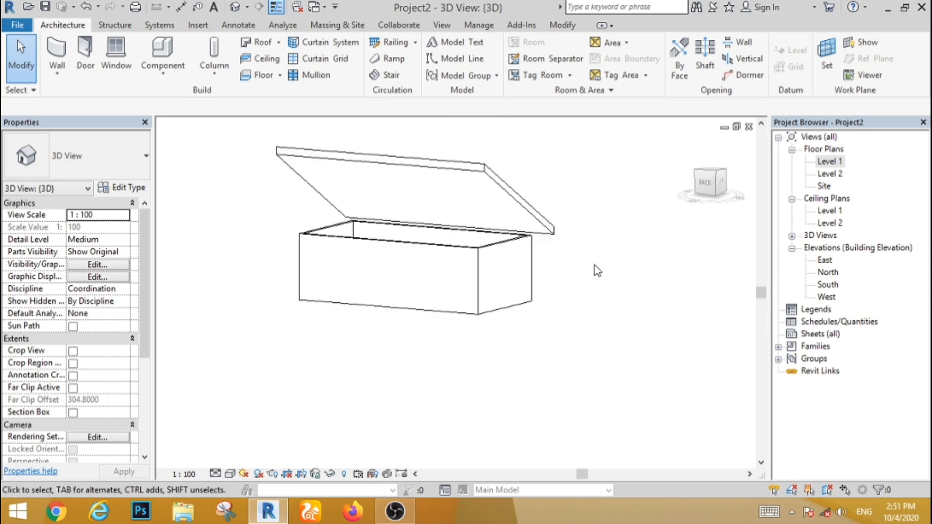
drag(608, 270, 241, 287)
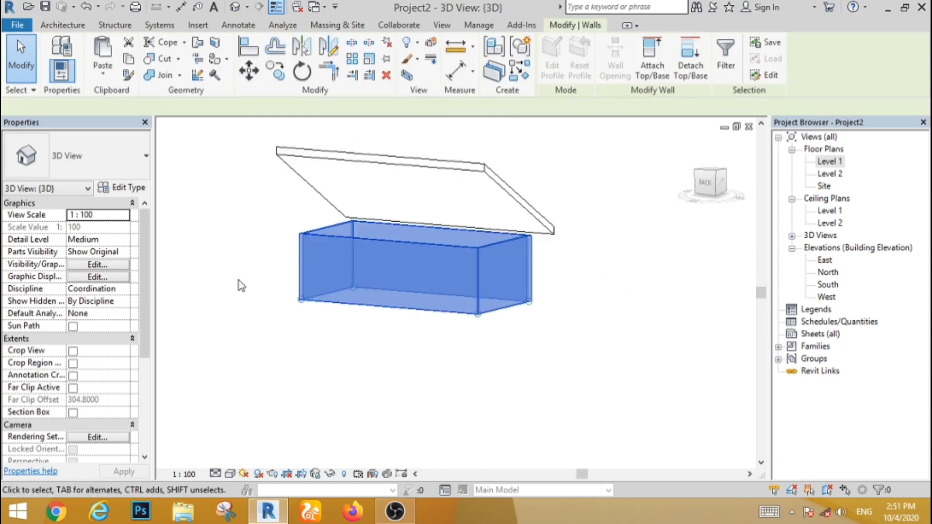
click(651, 71)
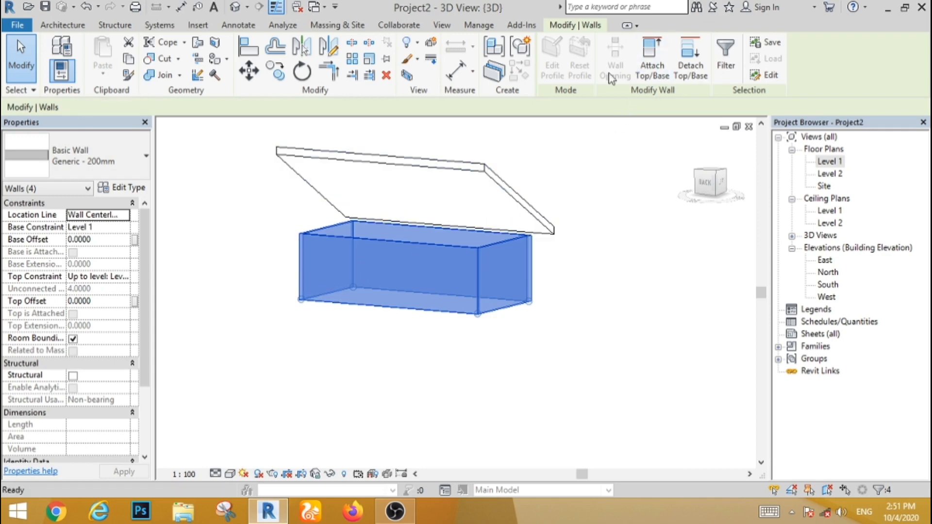
click(480, 167)
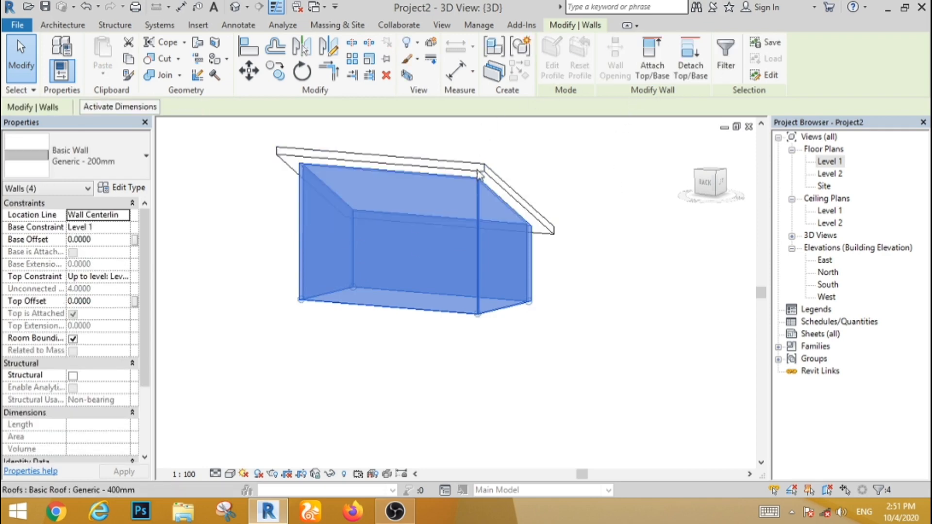
click(666, 330)
shift+middle_drag(666, 330, 383, 367)
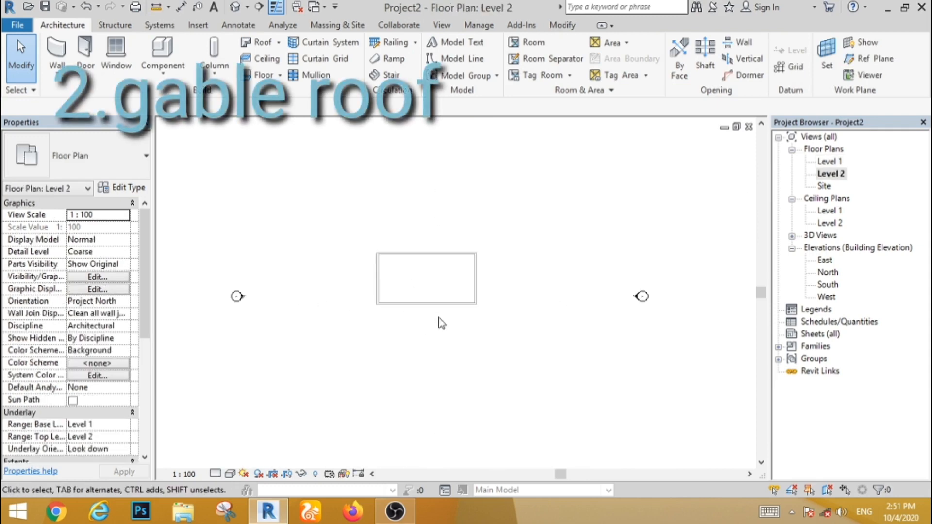
Start a Generic - 400mm roof by footprint on Level 2 and sketch a rectangular boundary between opposite outer wall corners.
scroll(441, 323, up, 1)
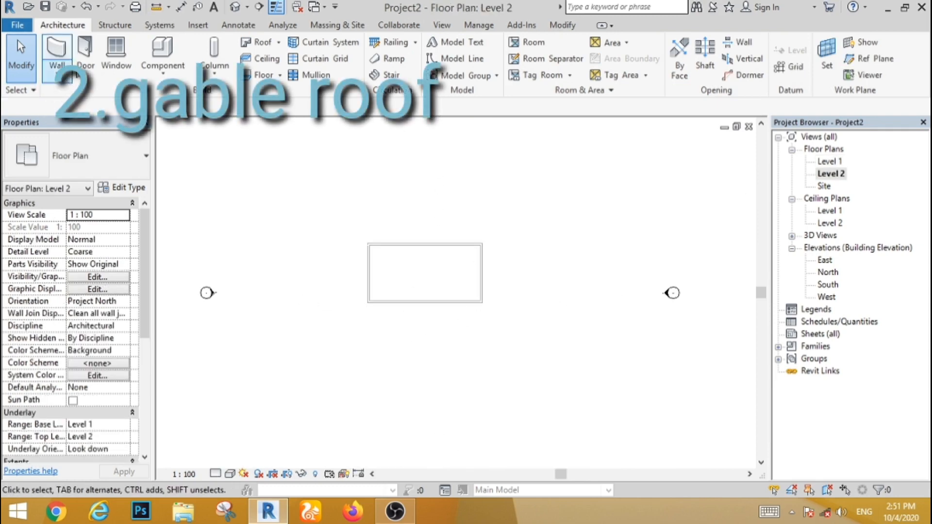
click(260, 43)
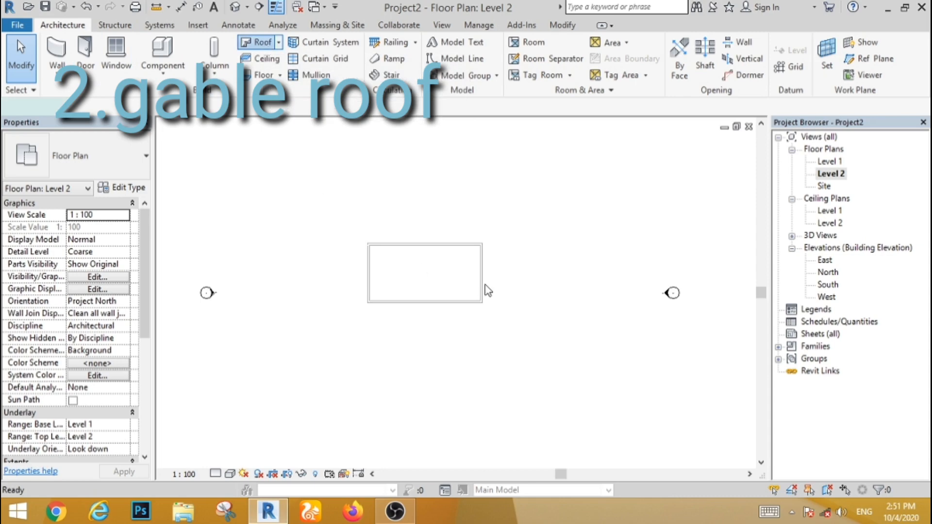
click(665, 45)
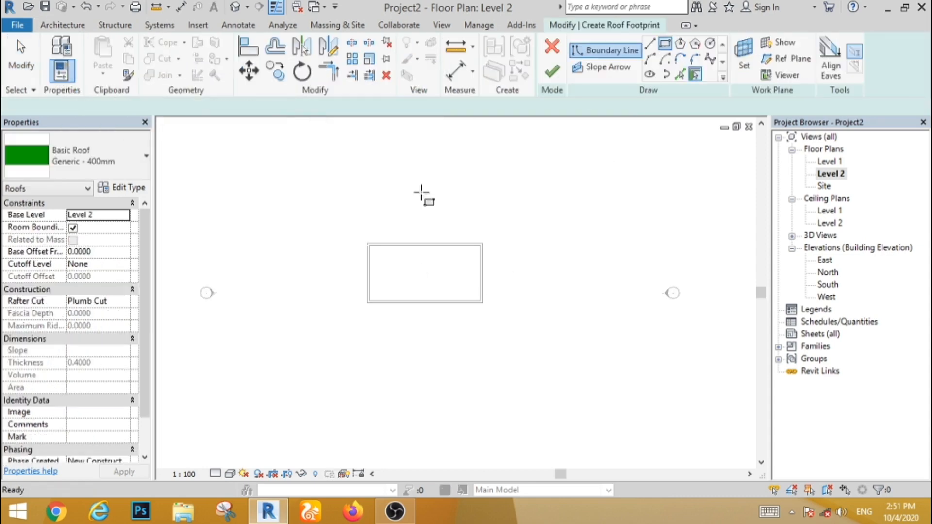
scroll(369, 248, up, 3)
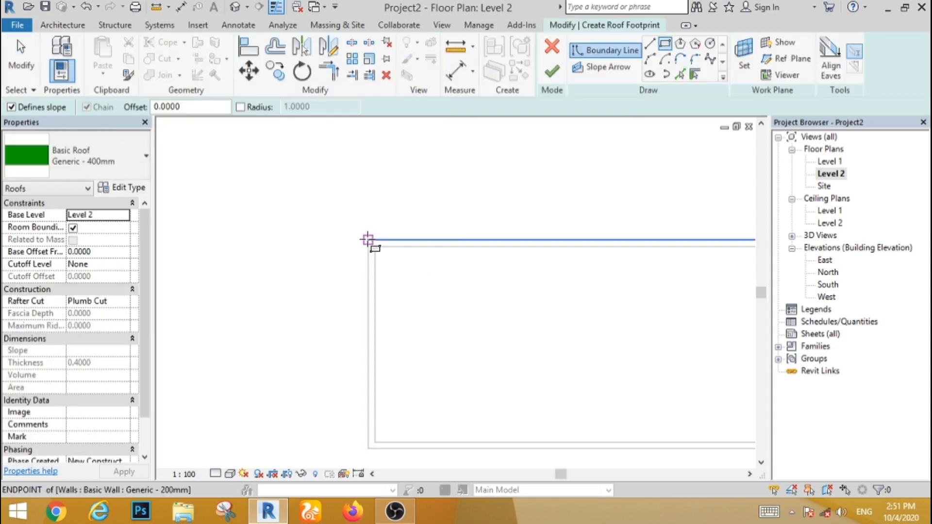
click(368, 244)
scroll(318, 252, down, 3)
click(529, 361)
scroll(534, 361, up, 3)
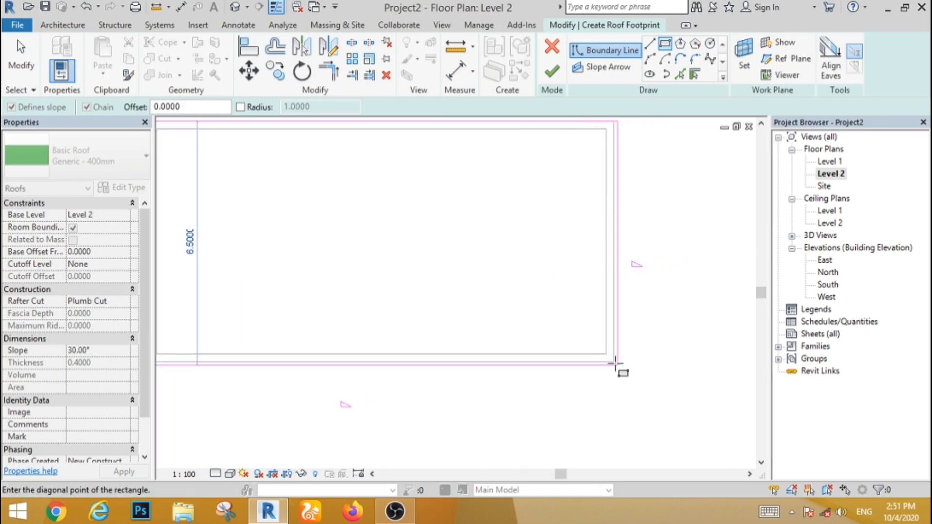
click(613, 362)
click(21, 63)
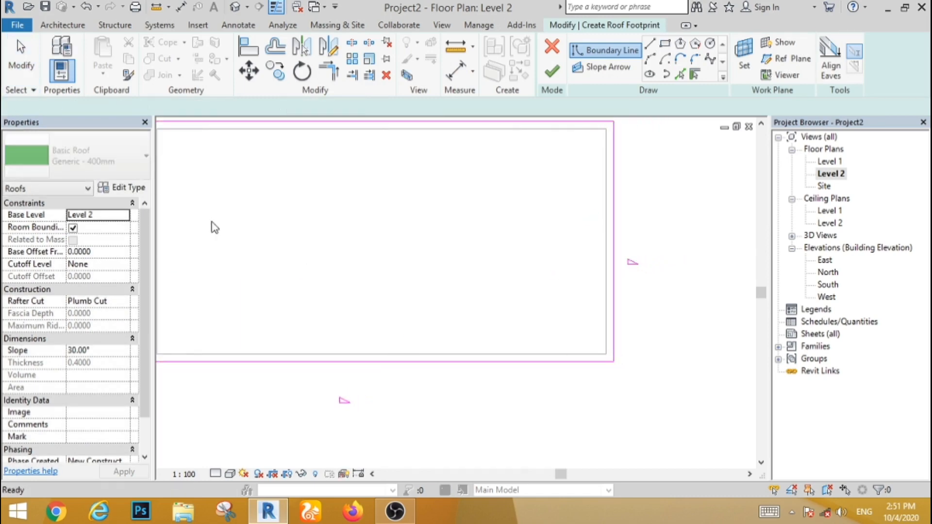
Turn off Defines Slope for the two short edges of the roof boundary.
scroll(410, 269, down, 4)
scroll(325, 269, up, 2)
drag(629, 212, 570, 236)
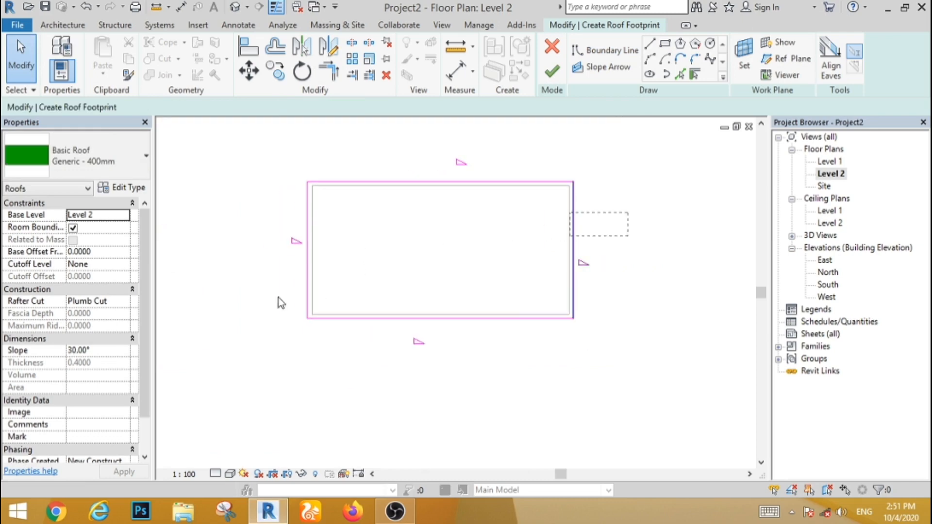
drag(270, 300, 268, 298)
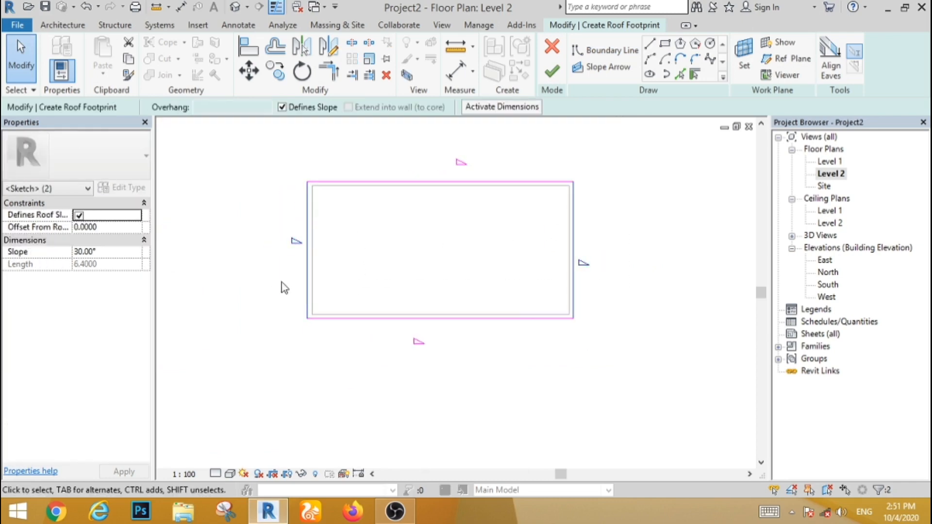
click(281, 107)
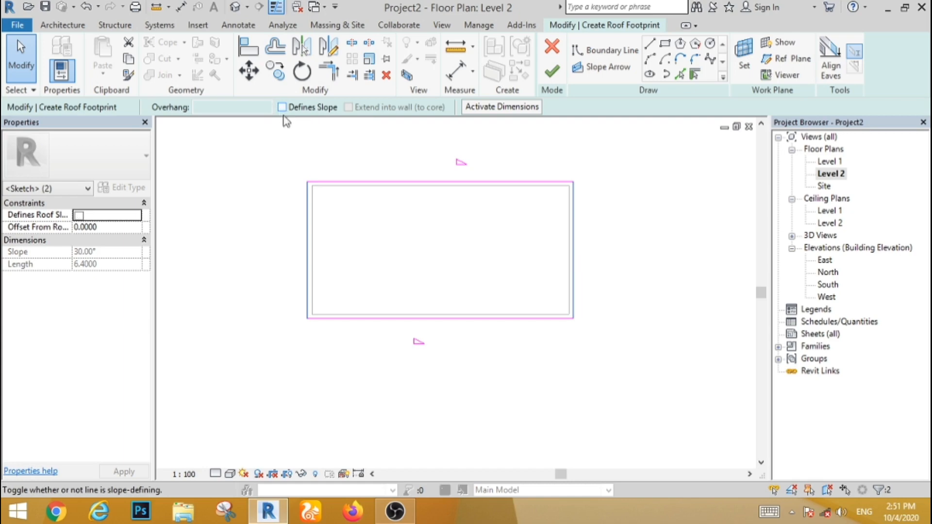
click(500, 132)
Set the slope of the two long boundary edges to 20° and finish the gable roof.
drag(500, 130, 396, 368)
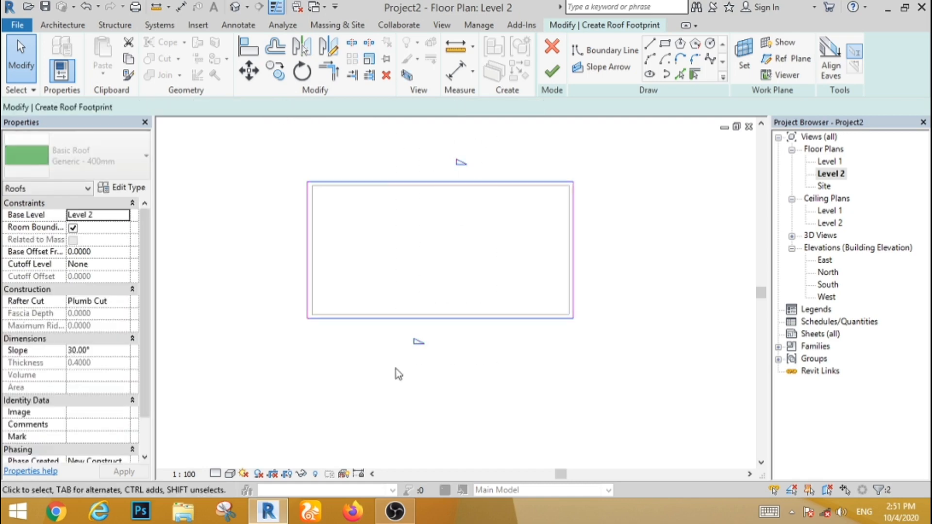
click(107, 252)
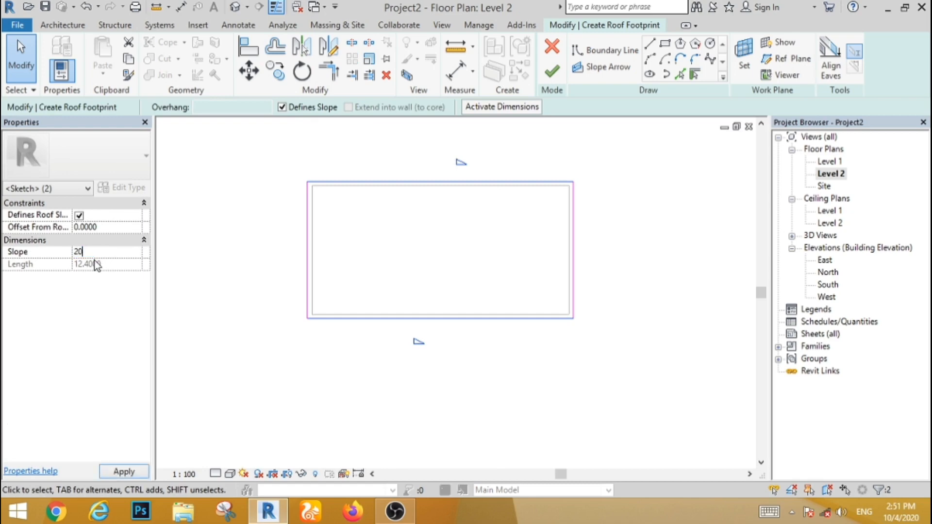
text(20)
click(218, 354)
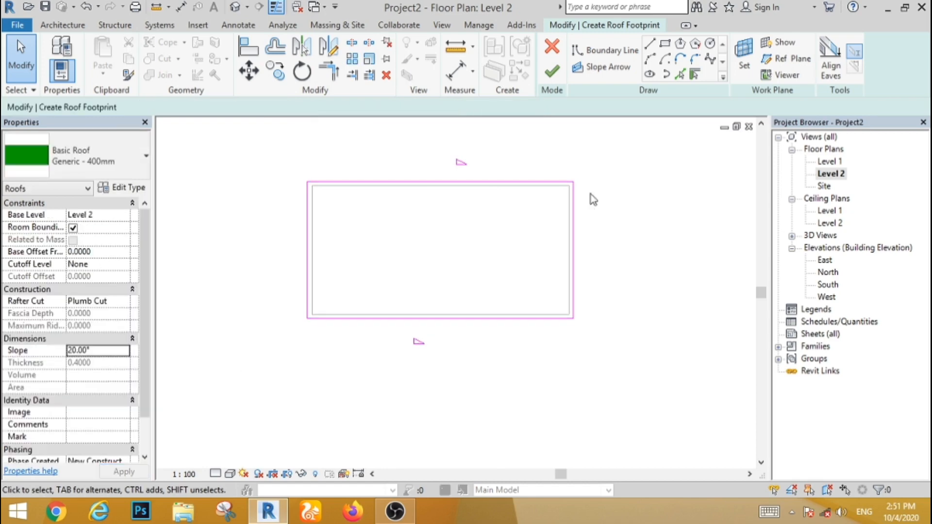
click(552, 73)
click(491, 142)
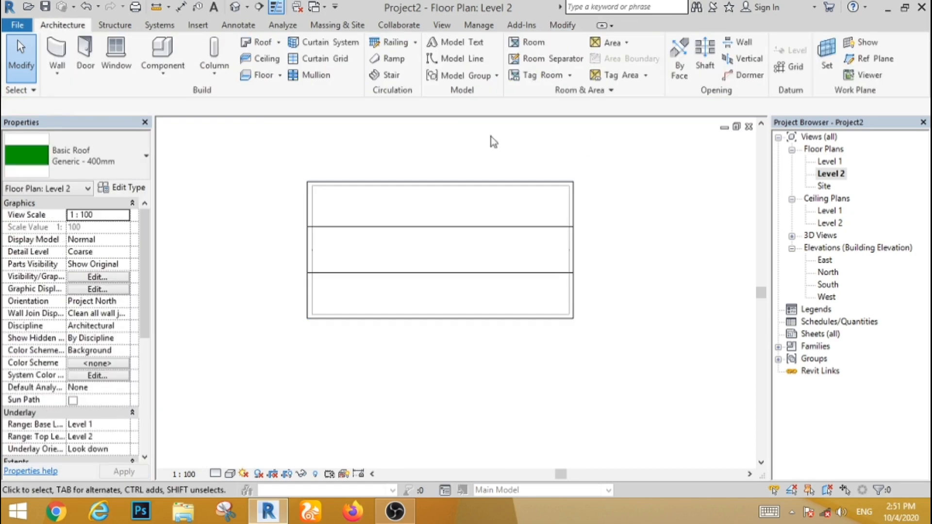
Attach the tops of all four walls to the gable roof in the 3D view and inspect the closed gable ends.
click(248, 10)
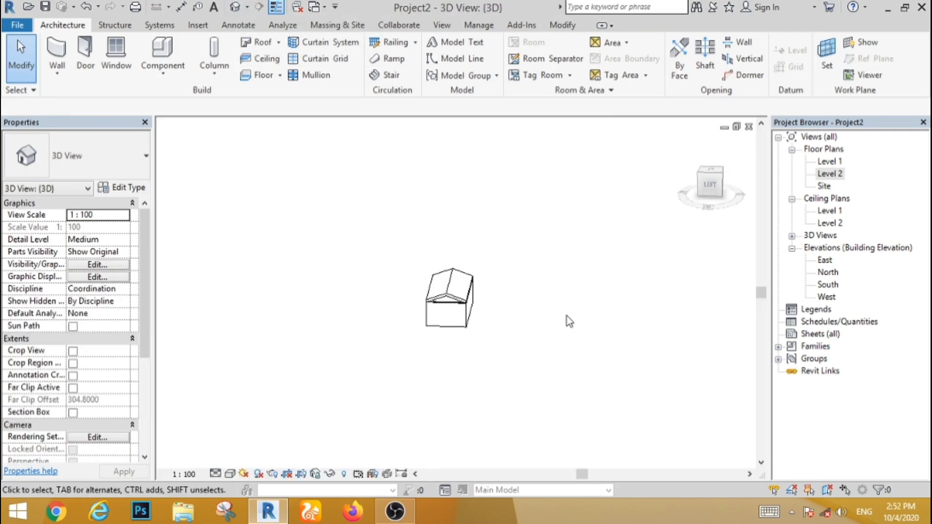
scroll(507, 358, up, 3)
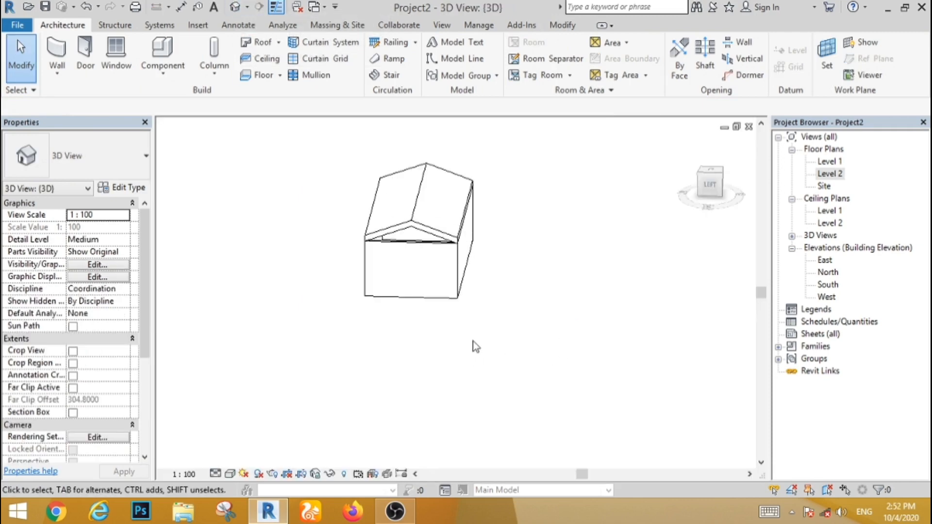
shift+middle_drag(474, 345, 409, 354)
right_click(402, 301)
click(348, 358)
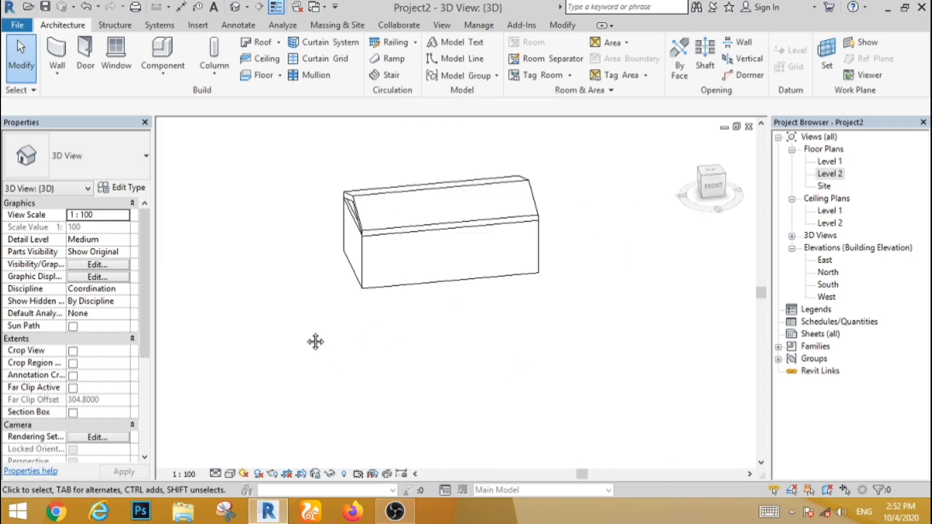
shift+middle_drag(316, 341, 436, 308)
drag(579, 236, 426, 260)
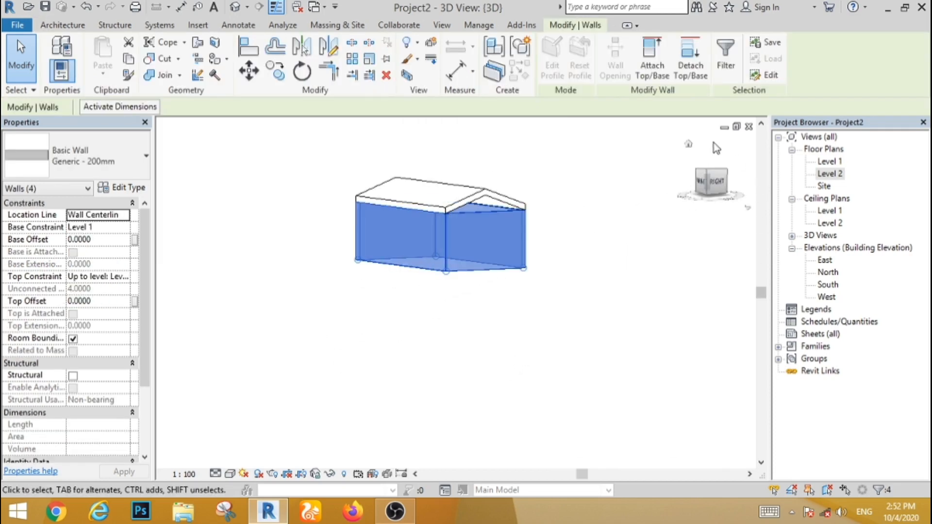
click(651, 68)
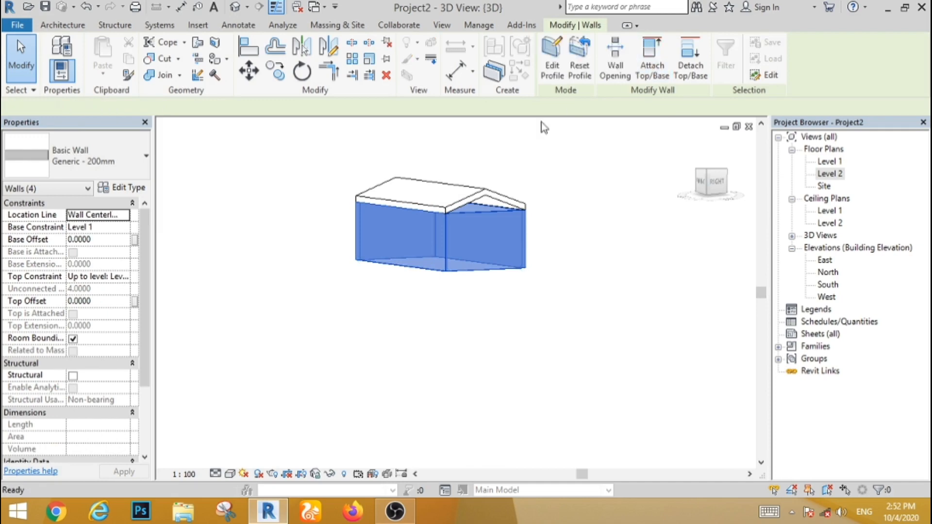
click(473, 198)
click(581, 286)
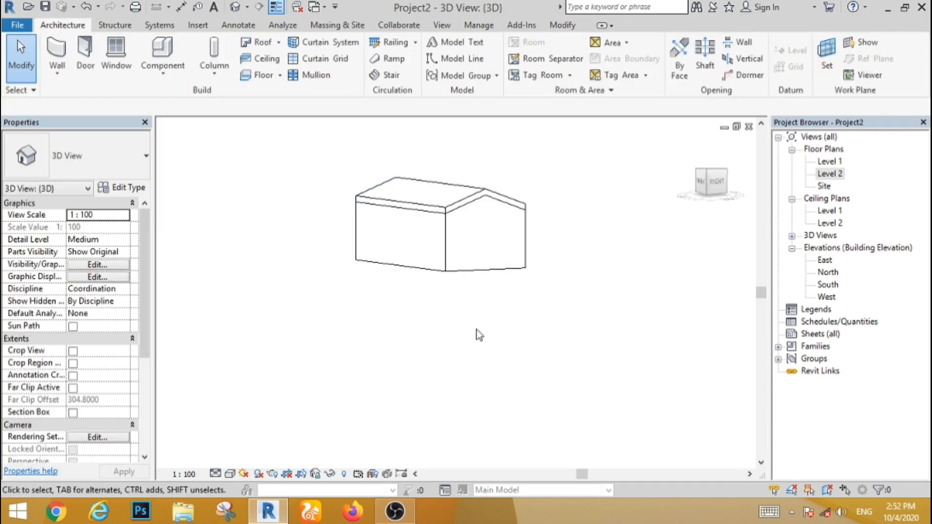
shift+middle_drag(380, 309, 453, 381)
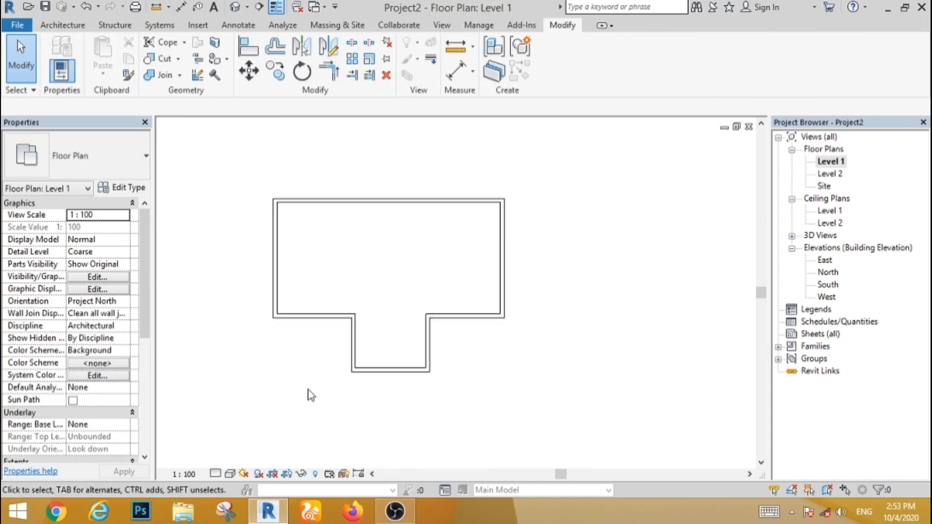
Start a Generic - 400mm roof by footprint on Level 2 and sketch a rectangular boundary around the main block with a 1 m offset.
click(63, 25)
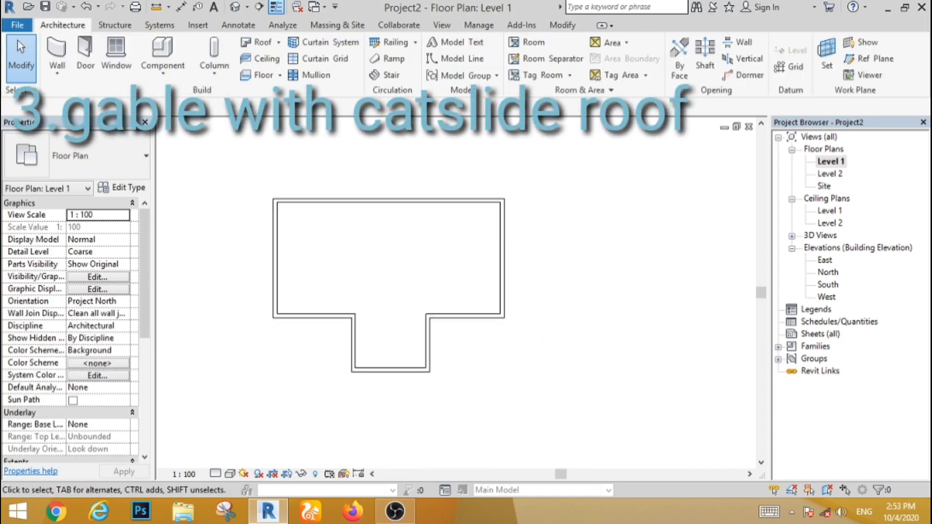
click(258, 42)
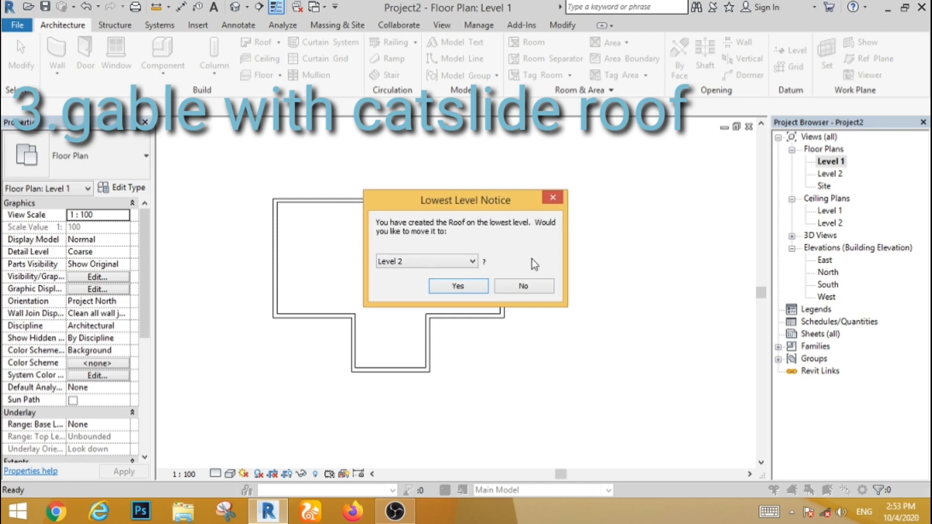
click(458, 286)
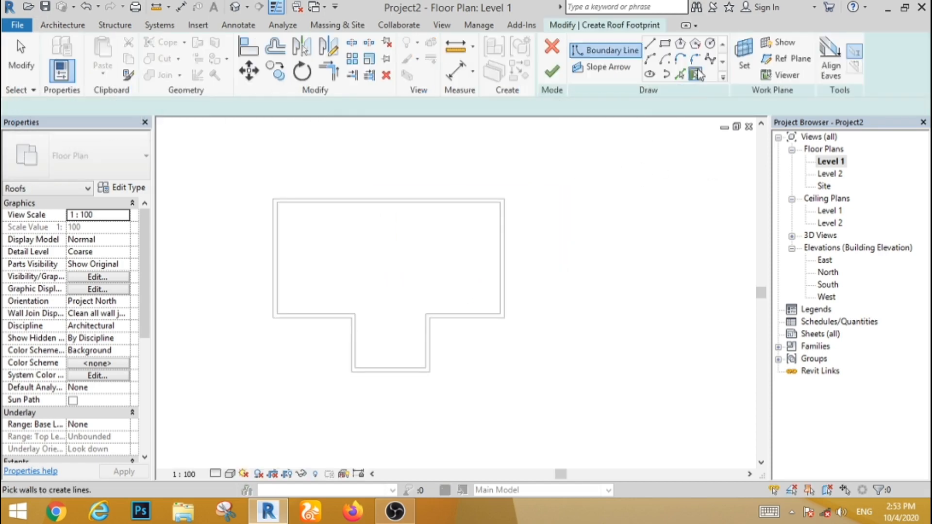
click(665, 45)
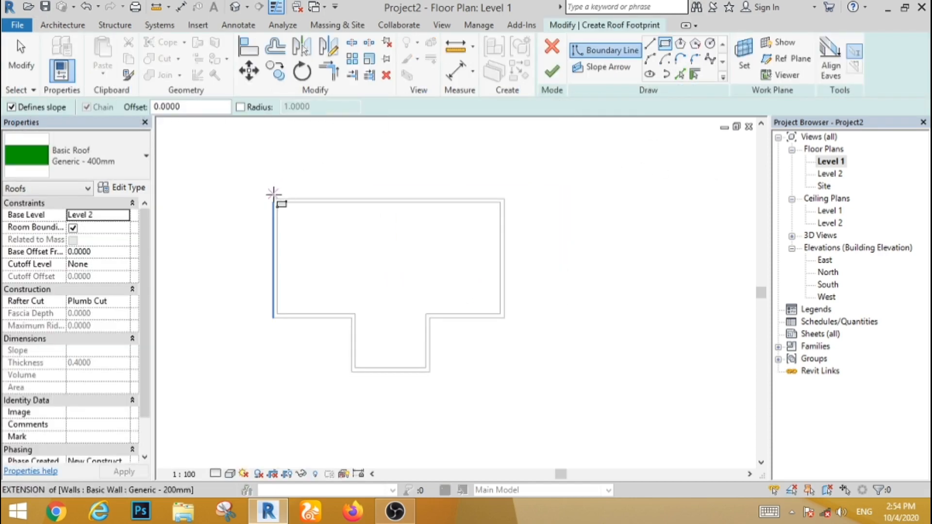
click(272, 198)
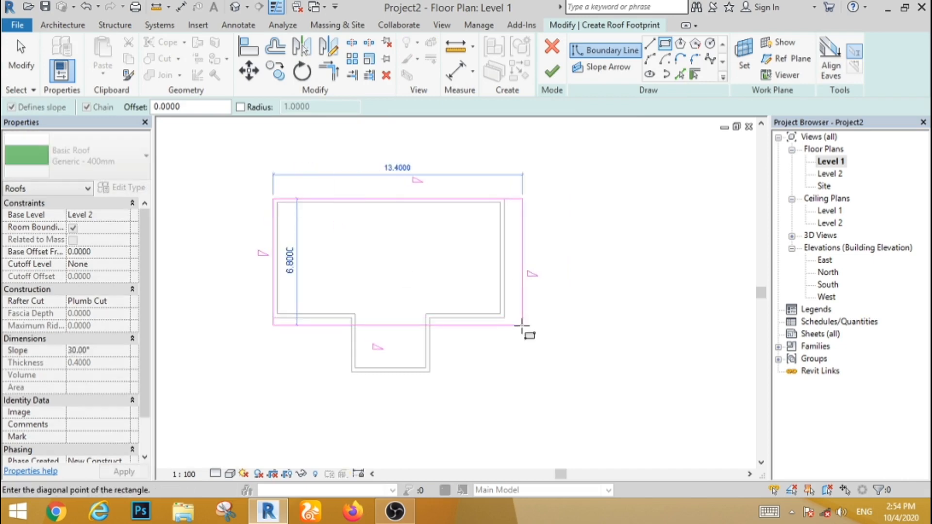
scroll(504, 316, up, 2)
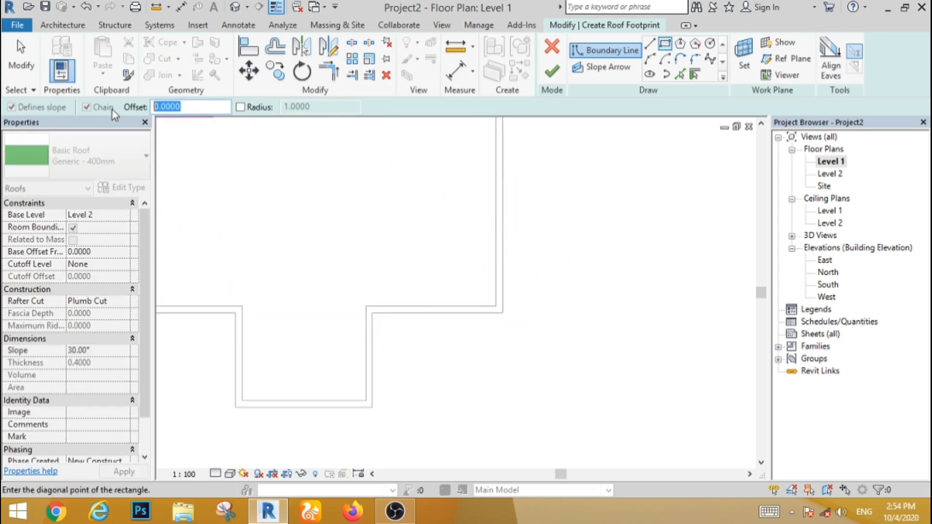
text(1)
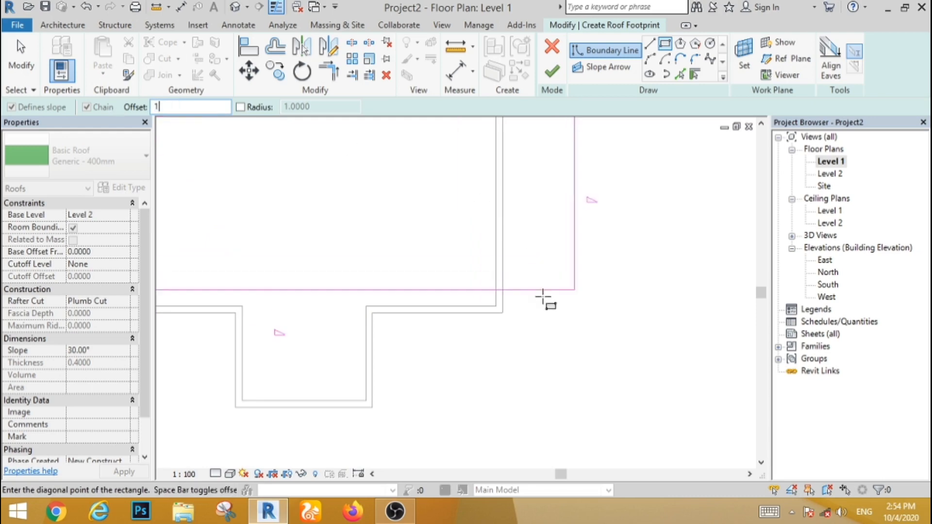
click(503, 313)
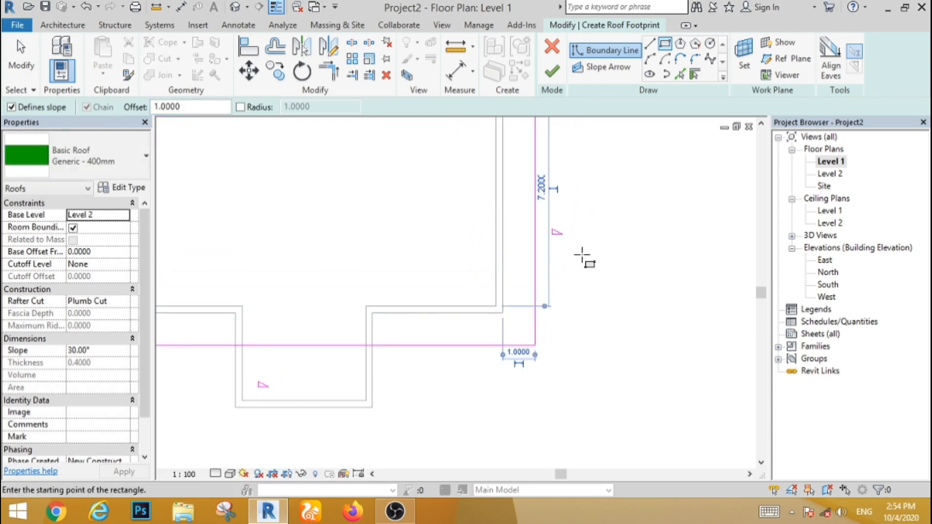
Sketch a second rectangular roof boundary around the projecting wing, offset 1 m outside its walls and overlapping the main rectangle.
scroll(582, 260, down, 2)
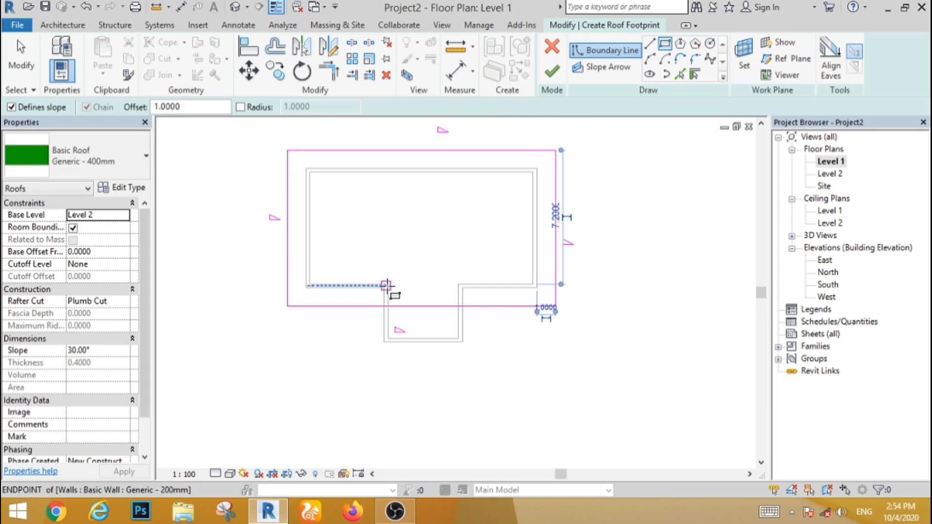
scroll(386, 286, up, 3)
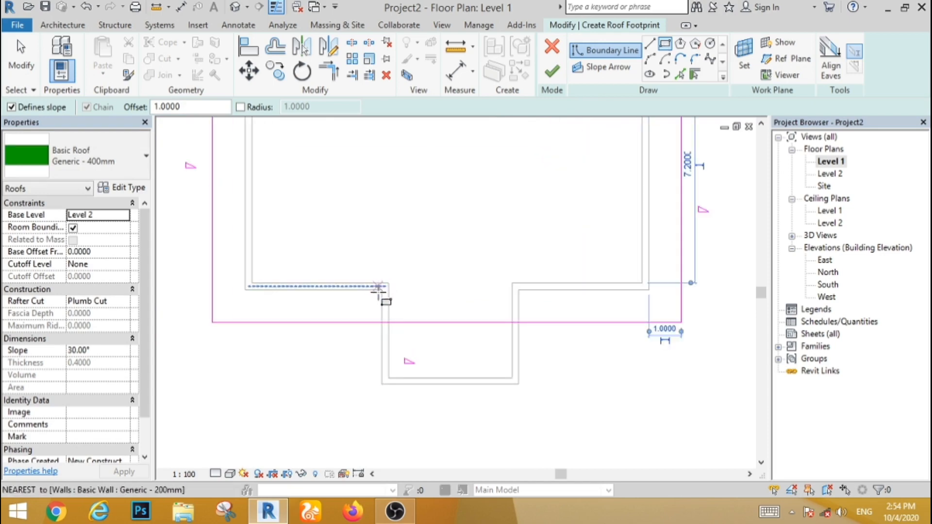
click(382, 284)
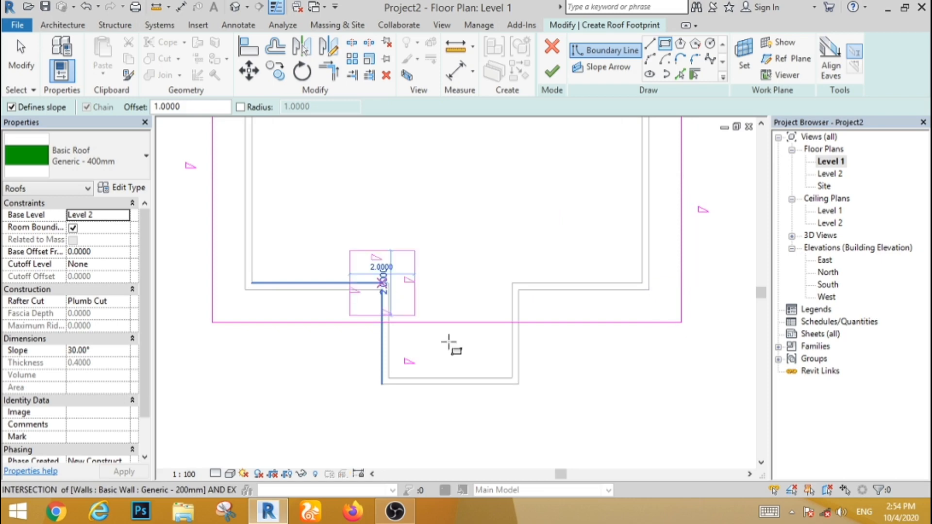
click(519, 384)
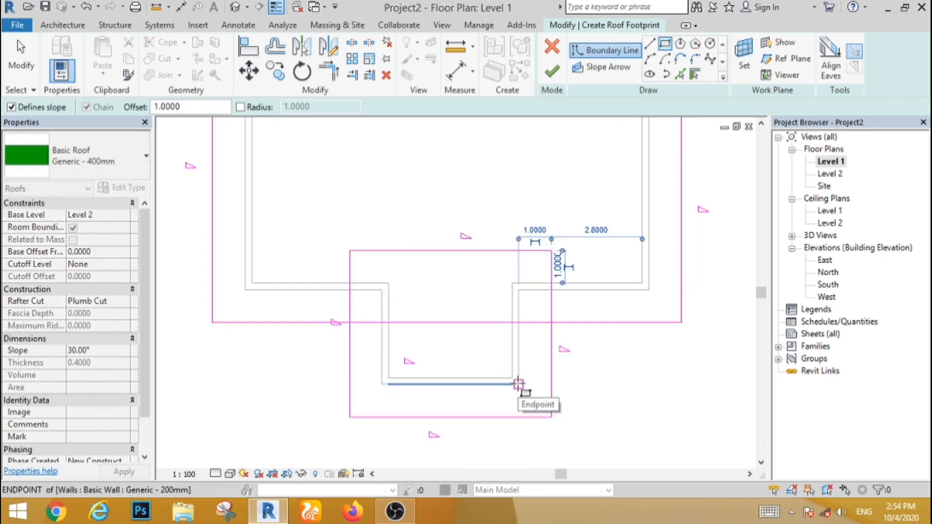
click(20, 60)
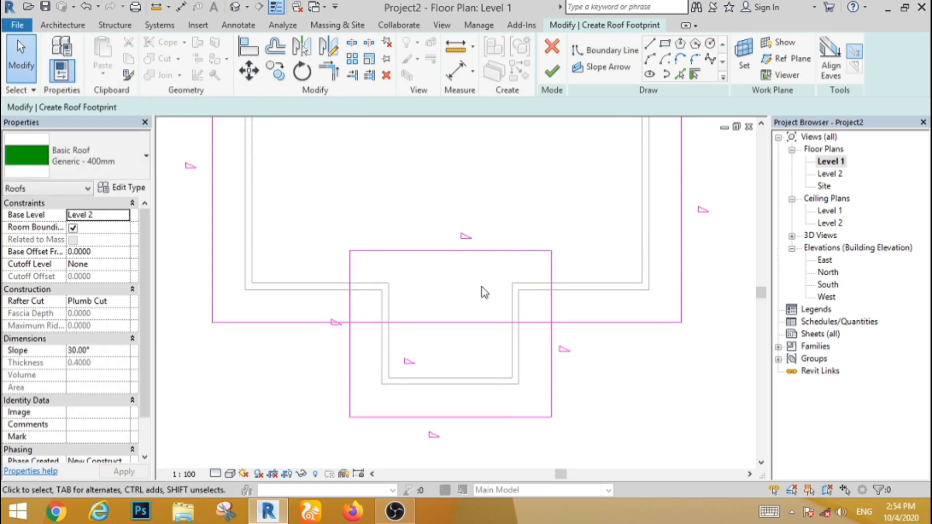
Delete the wing rectangle's edge inside the main block and split the main rectangle's edge where it crosses the wing.
scroll(478, 291, down, 3)
scroll(477, 290, up, 2)
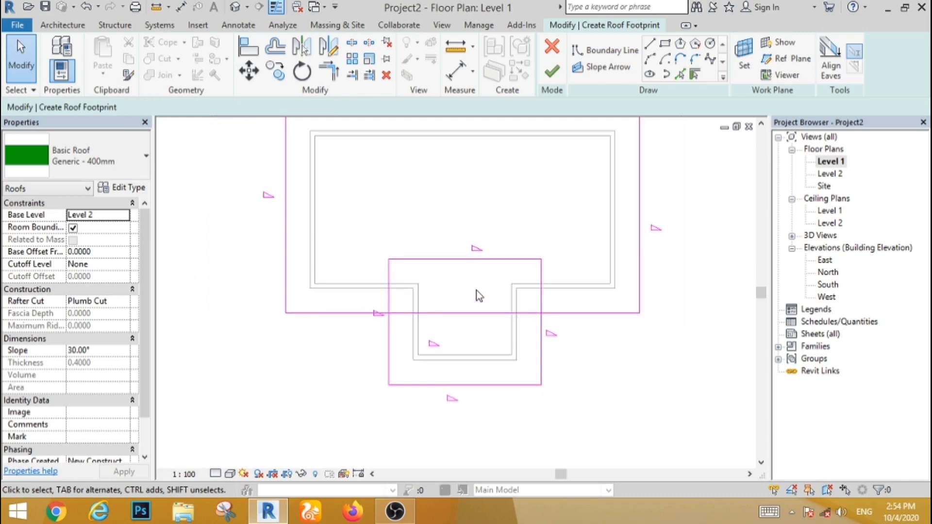
scroll(476, 291, down, 1)
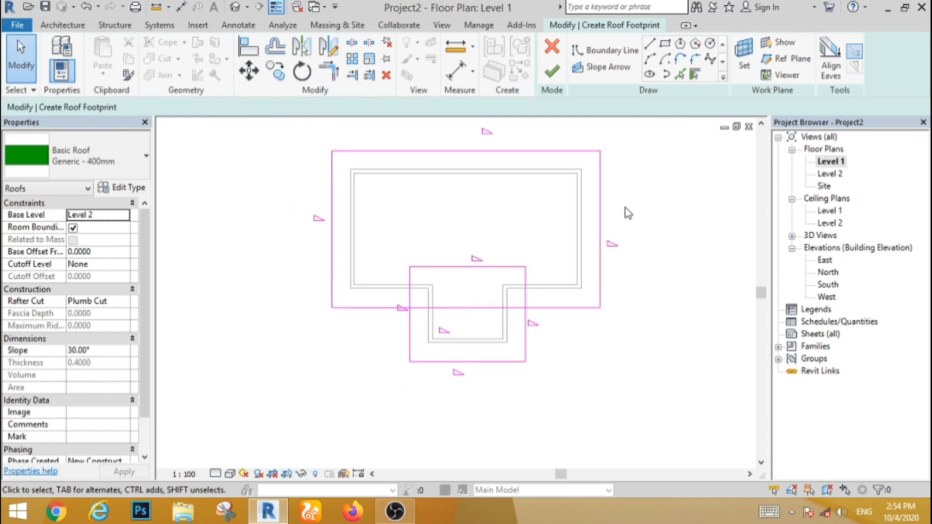
click(470, 267)
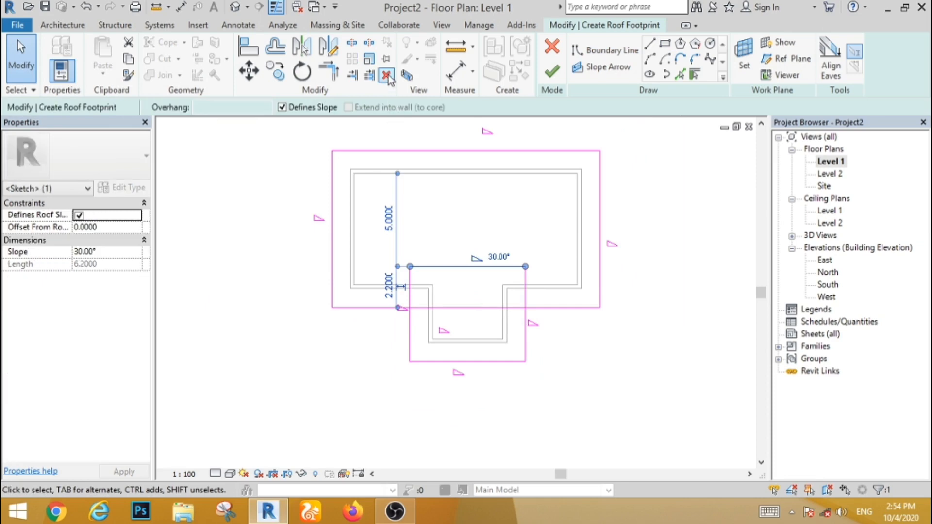
key(Delete)
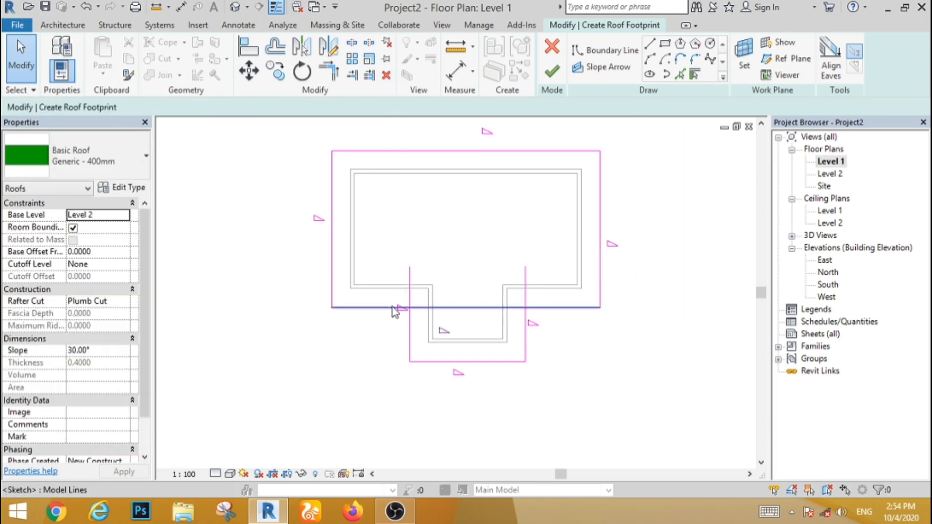
click(351, 45)
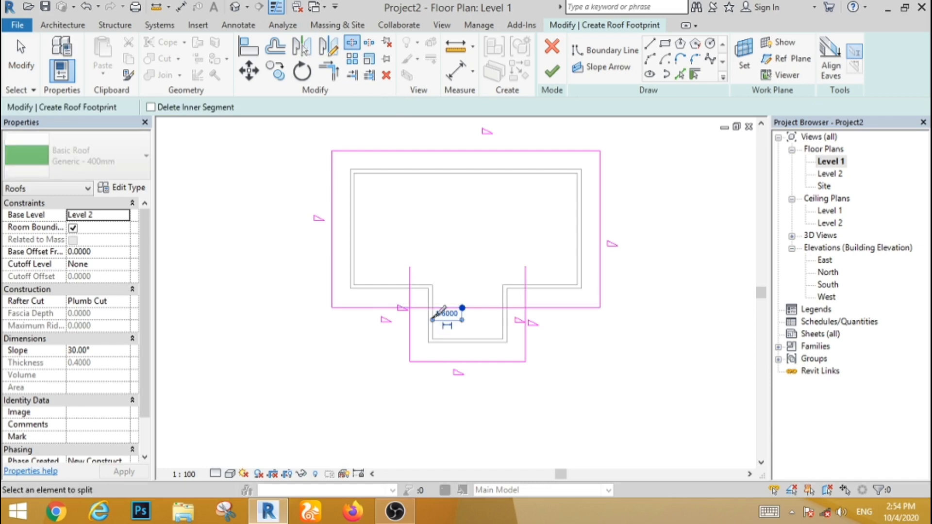
Trim both halves of the split edge to the wing's side edges to form one closed T-shaped roof boundary.
click(328, 71)
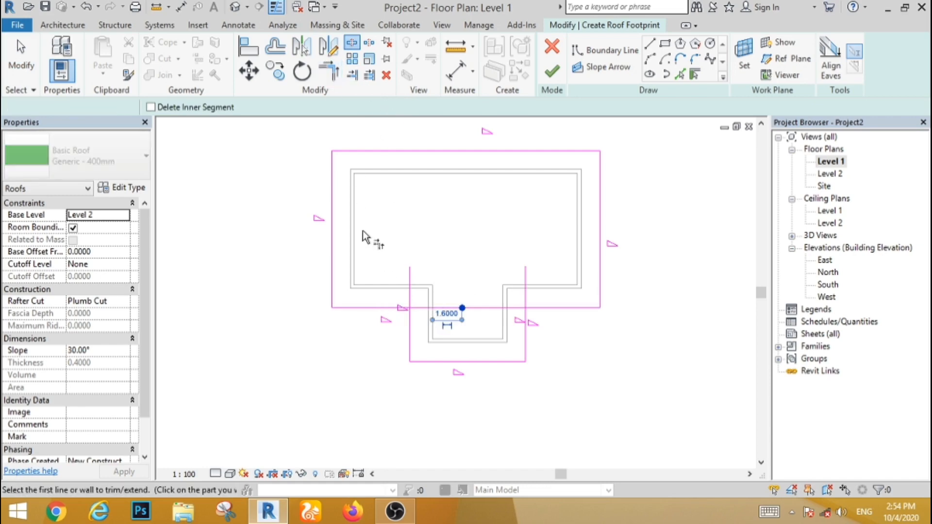
click(370, 307)
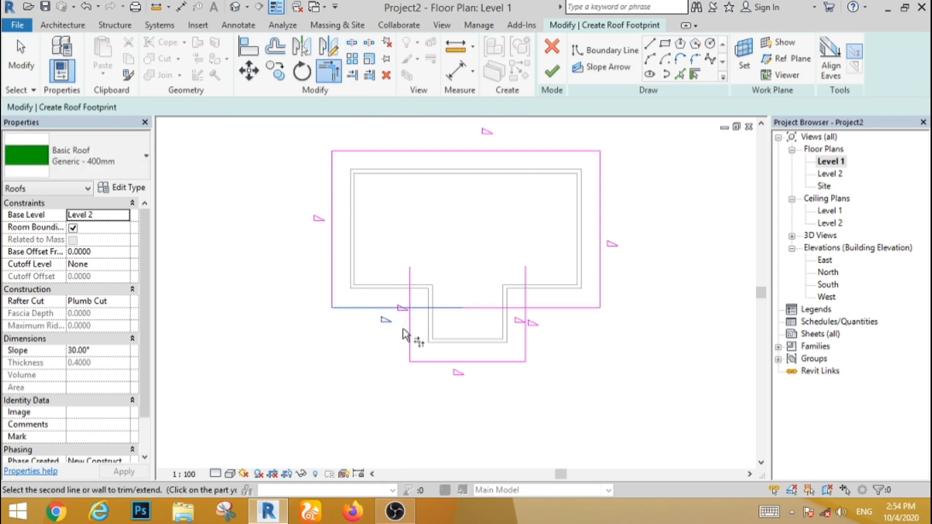
click(409, 331)
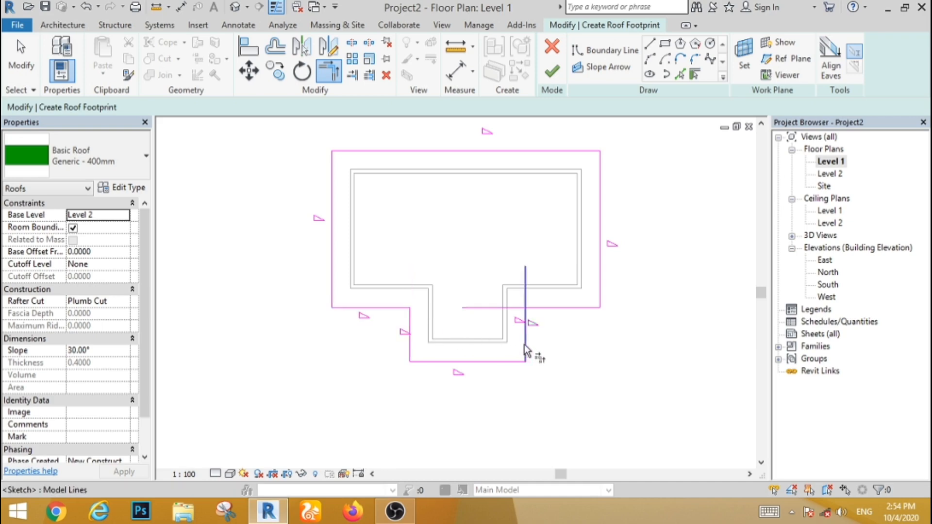
click(526, 346)
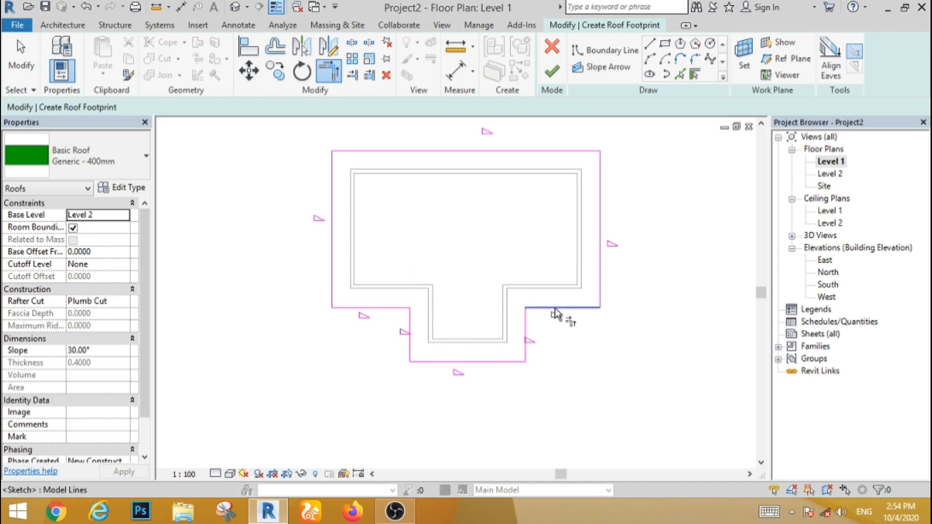
click(556, 309)
click(21, 56)
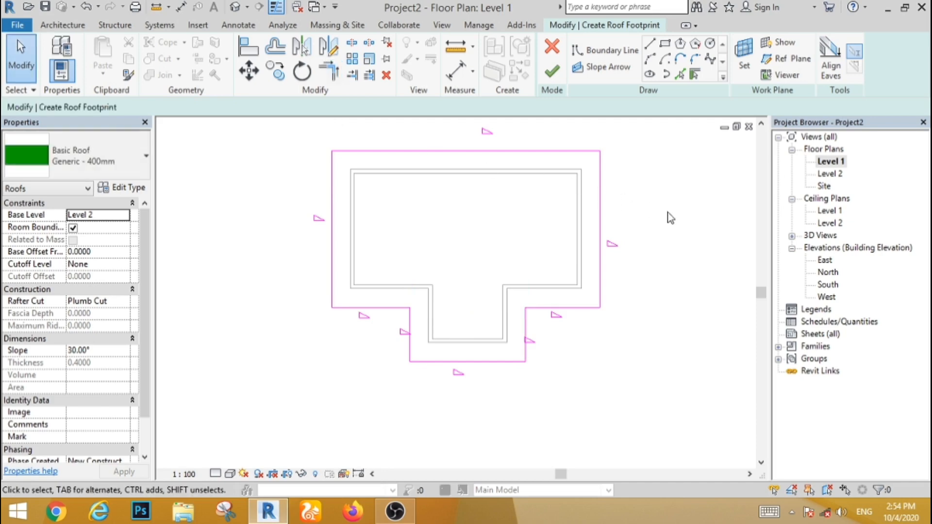
Turn off Defines Slope for all boundary edges except the main block's long outer edge and the wing's end edge, and finish the roof.
mouse_move(670, 225)
mouse_down()
mouse_move(426, 328)
mouse_move(269, 328)
mouse_up()
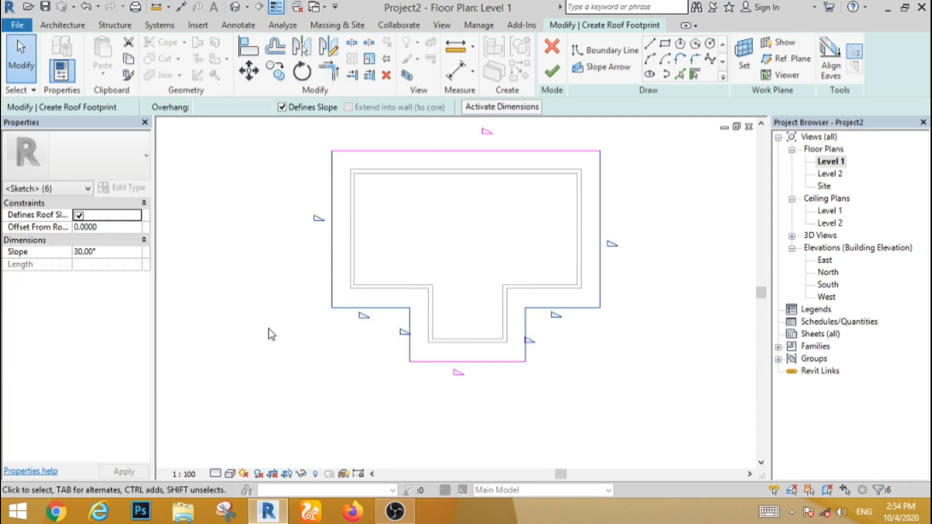
click(282, 107)
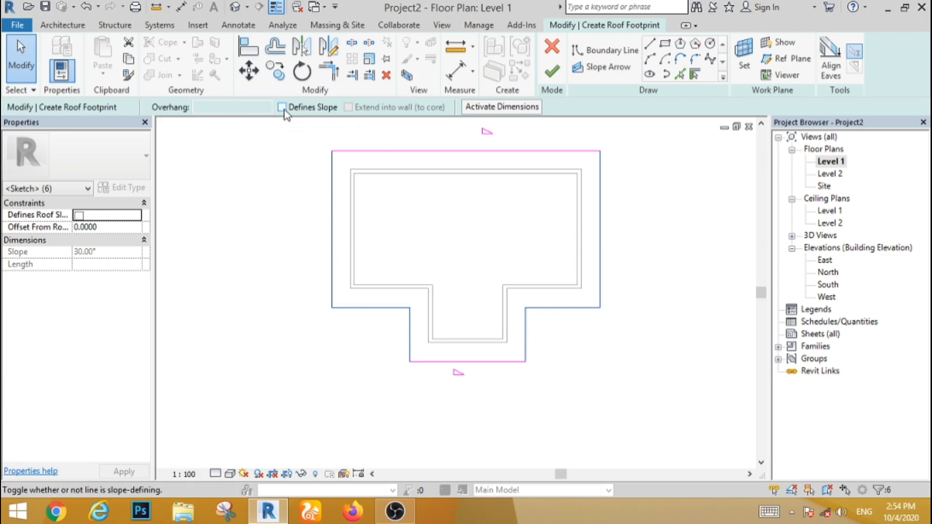
click(659, 359)
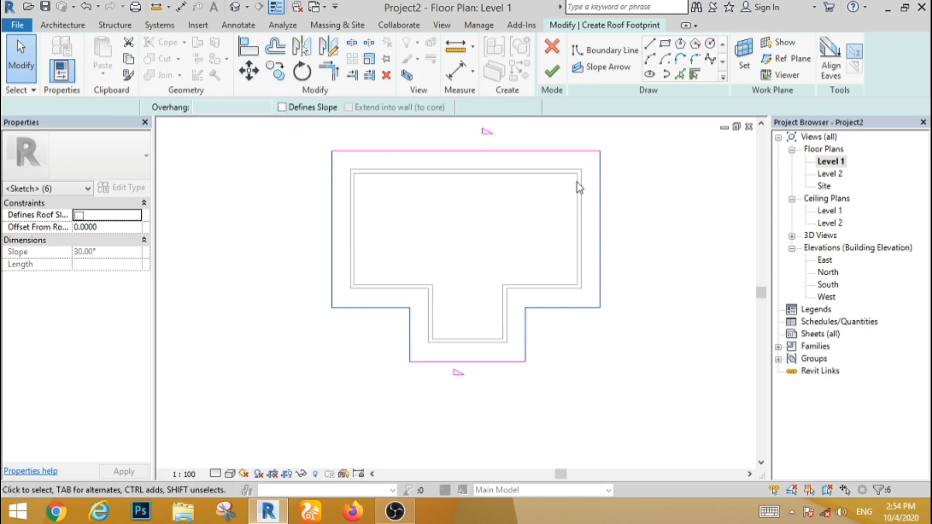
click(549, 73)
click(657, 293)
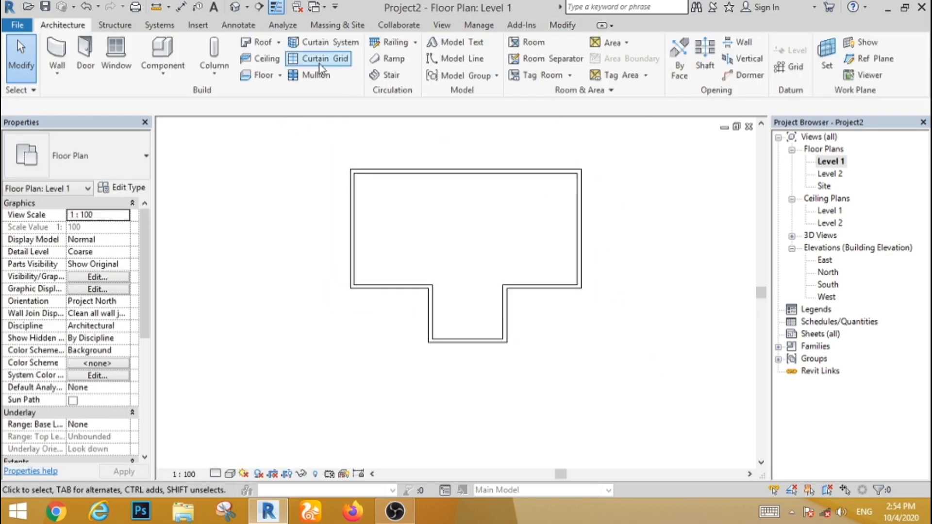
Attach the tops of all eight walls to the catslide roof in the 3D view and inspect the closed building from around.
click(235, 7)
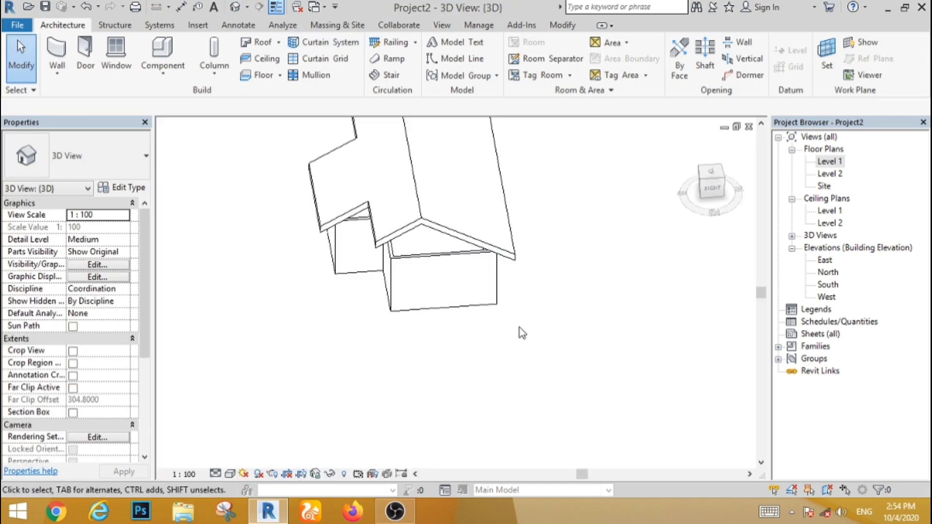
shift+middle_drag(475, 335, 470, 368)
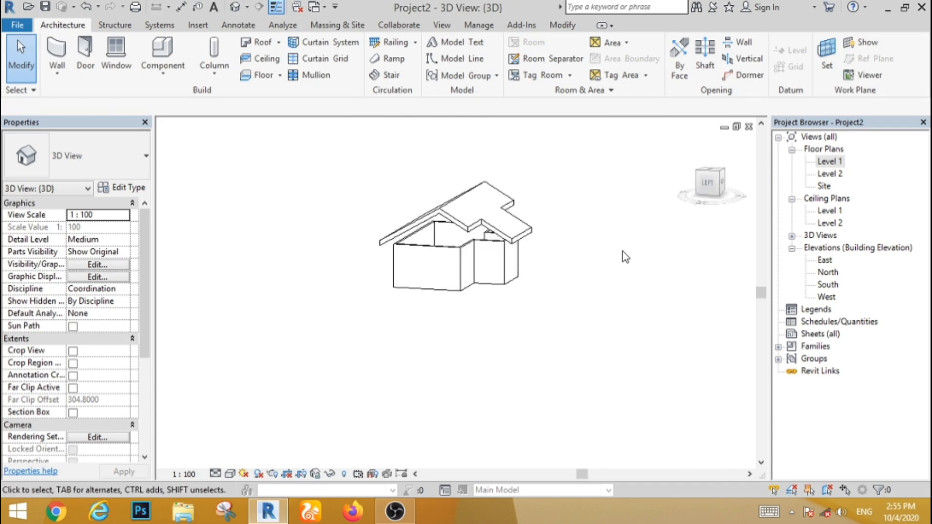
drag(621, 251, 391, 314)
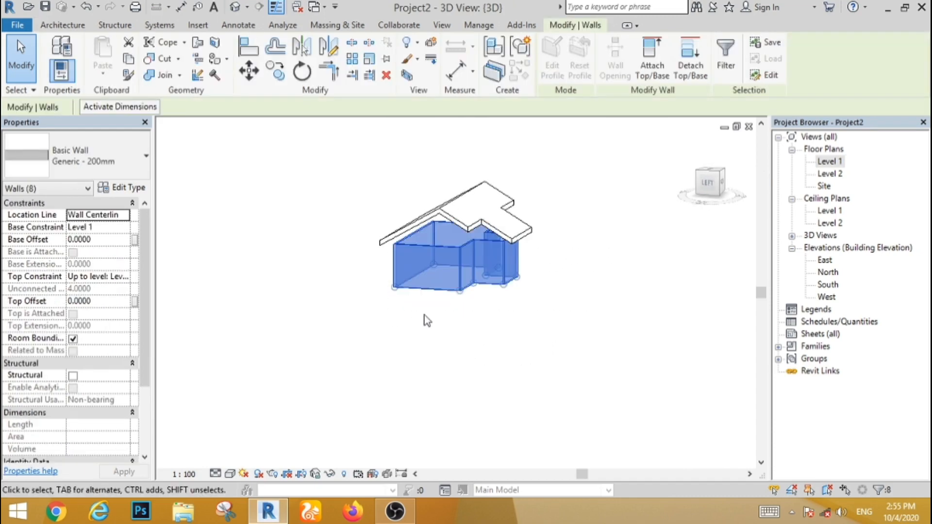
click(639, 48)
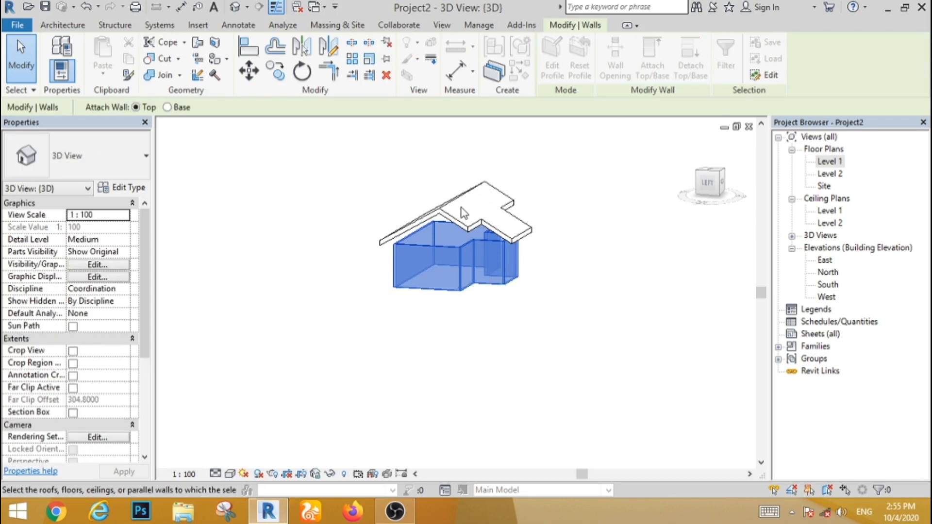
click(461, 224)
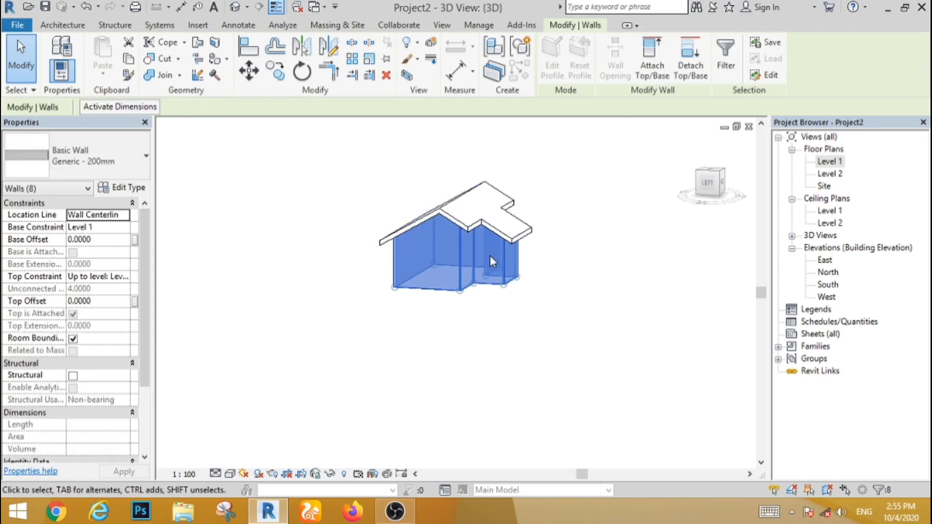
click(563, 347)
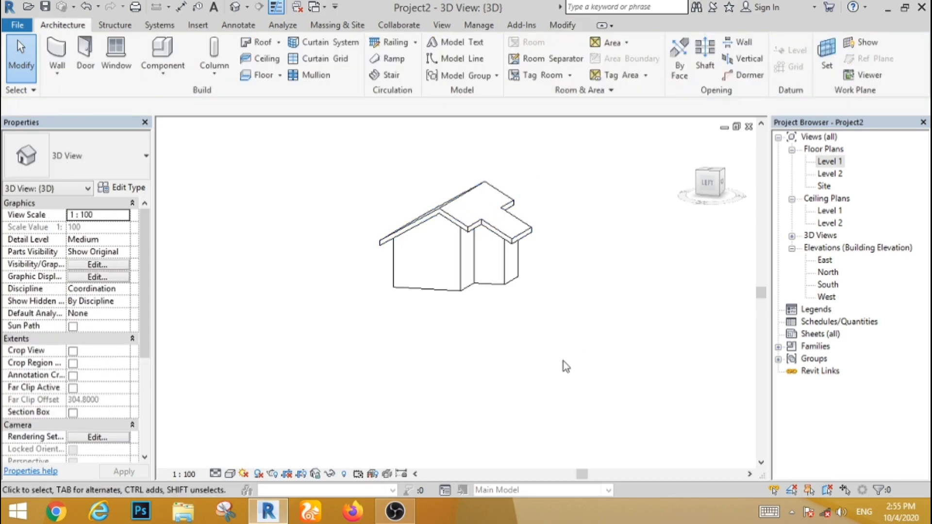
shift+middle_drag(558, 340, 399, 382)
shift+middle_drag(373, 353, 377, 355)
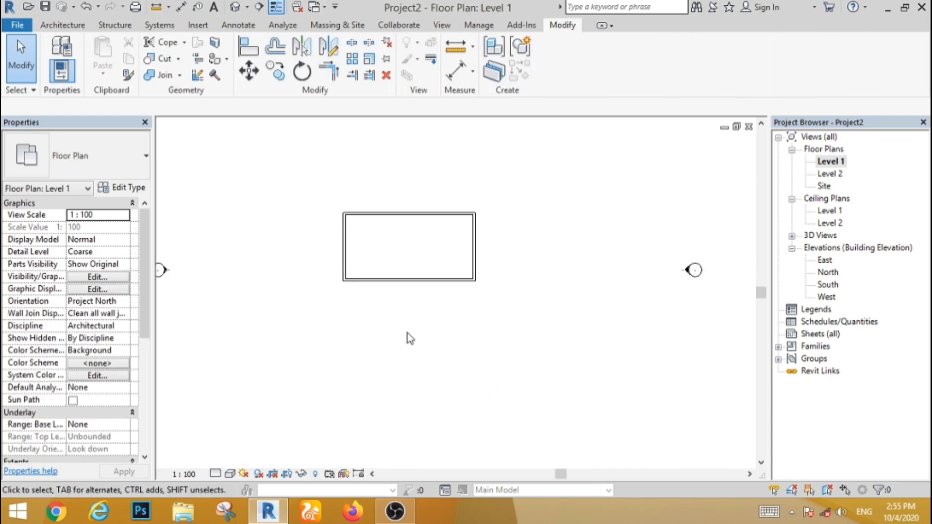
scroll(407, 333, up, 3)
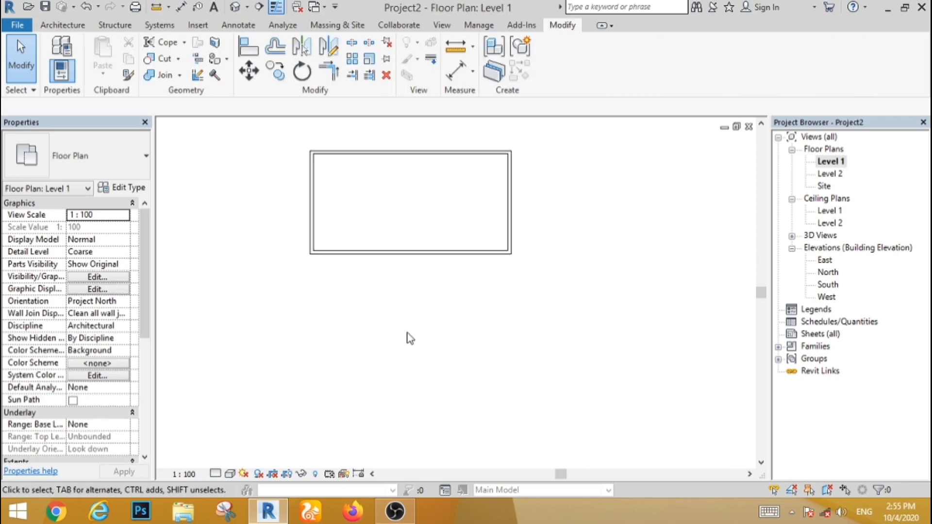
Draw a vertical reference plane from the midpoint of the upper long wall down past the lower long wall.
scroll(410, 338, down, 1)
scroll(412, 155, up, 2)
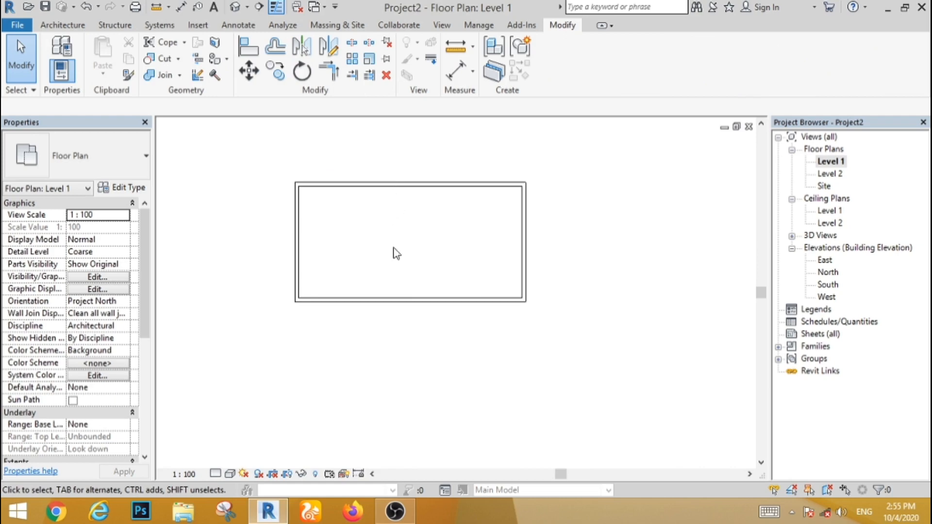
scroll(397, 253, down, 1)
scroll(405, 193, up, 2)
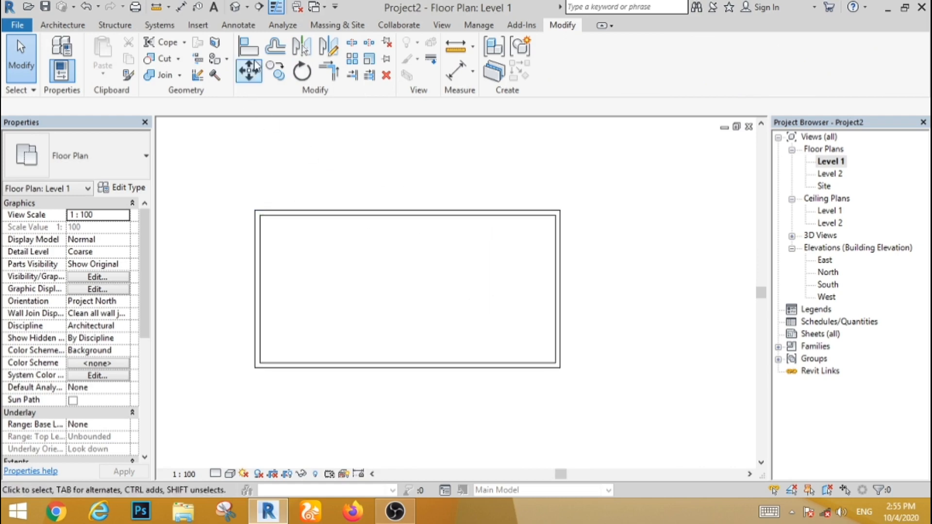
click(62, 25)
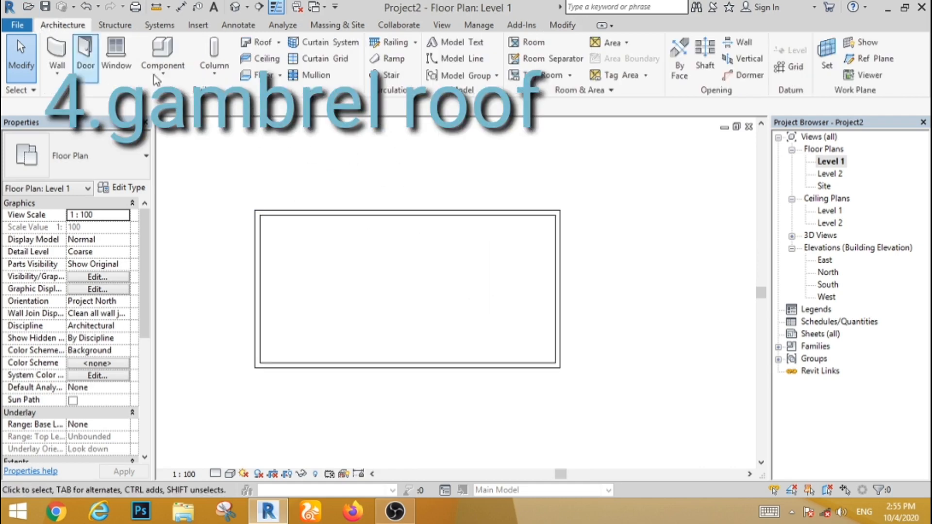
click(870, 59)
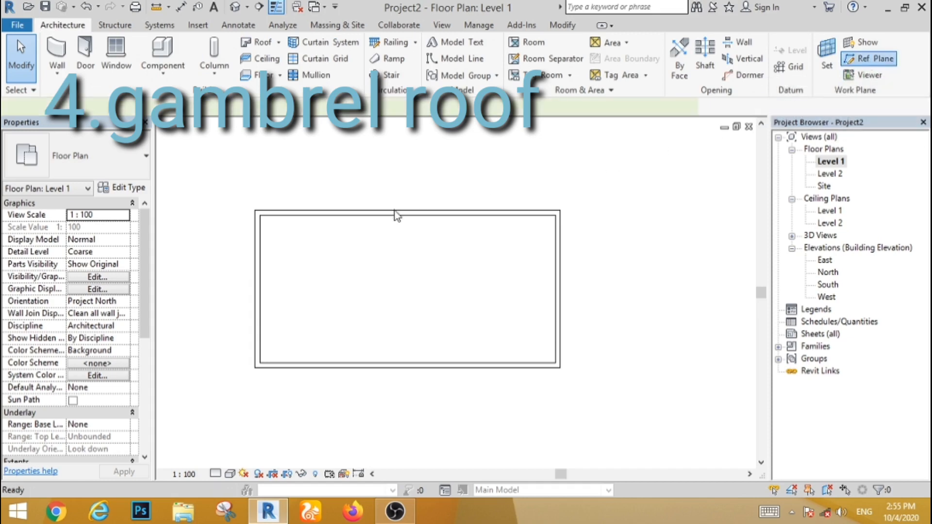
scroll(394, 213, down, 1)
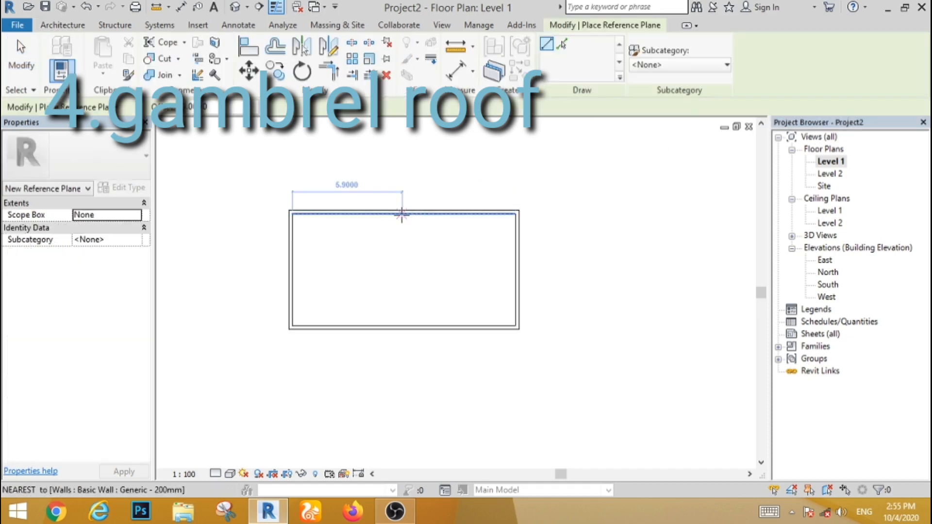
click(404, 214)
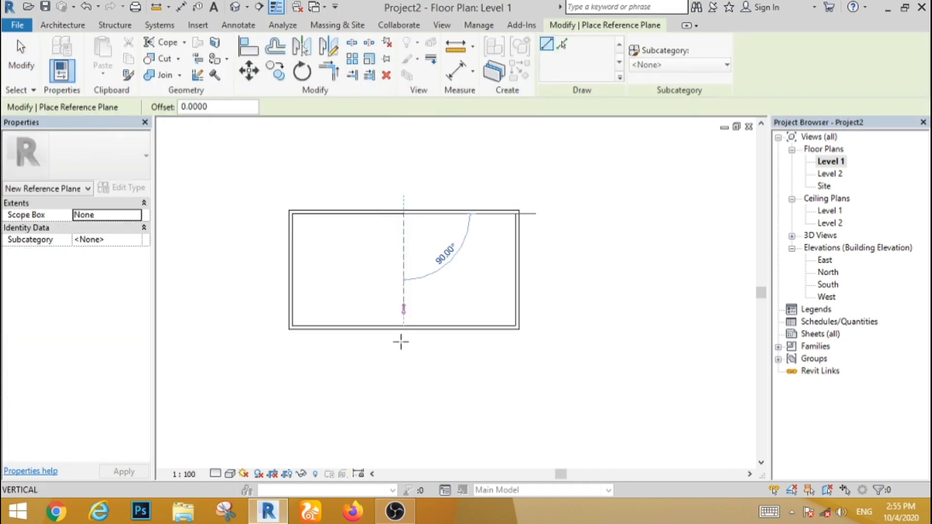
click(403, 374)
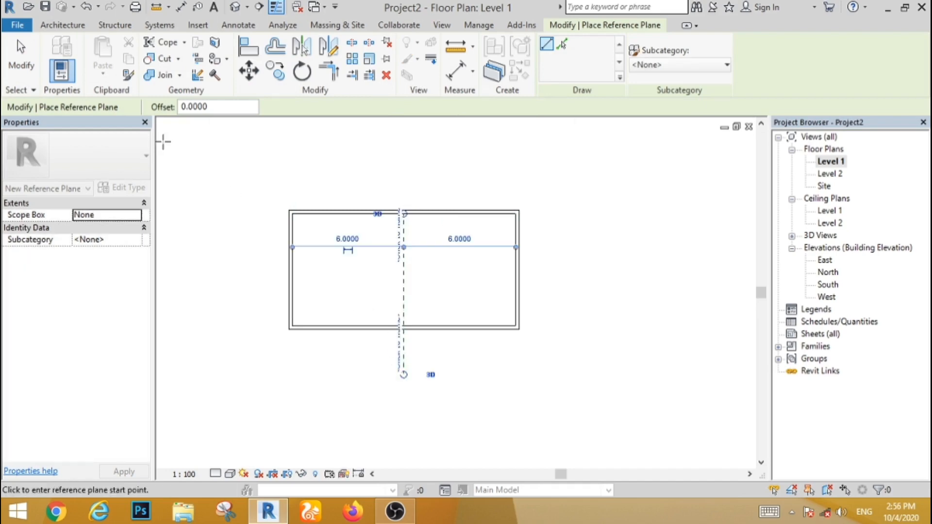
Extend the upper end of the vertical reference plane beyond the upper long wall.
click(21, 58)
click(403, 270)
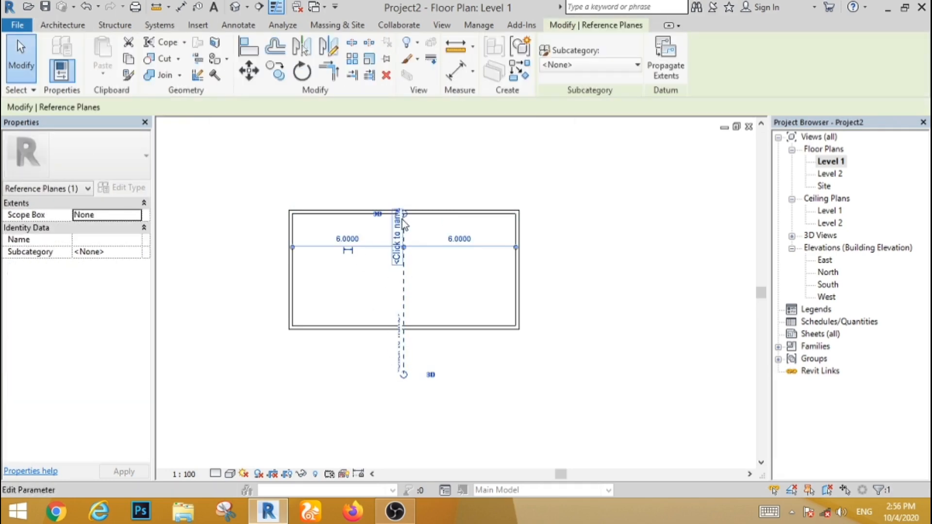
click(561, 281)
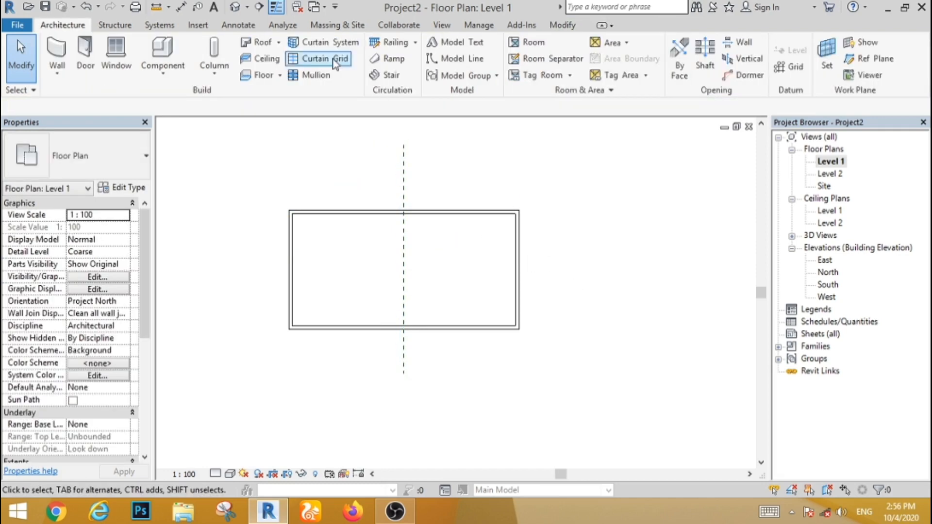
Cut a vertical building section through both long walls, parallel to and just left of the reference plane.
click(259, 10)
click(369, 159)
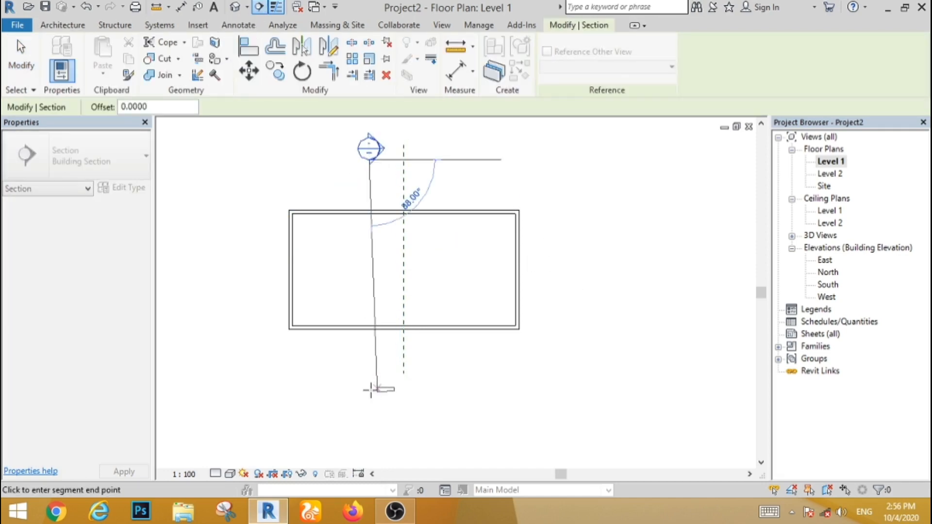
click(369, 390)
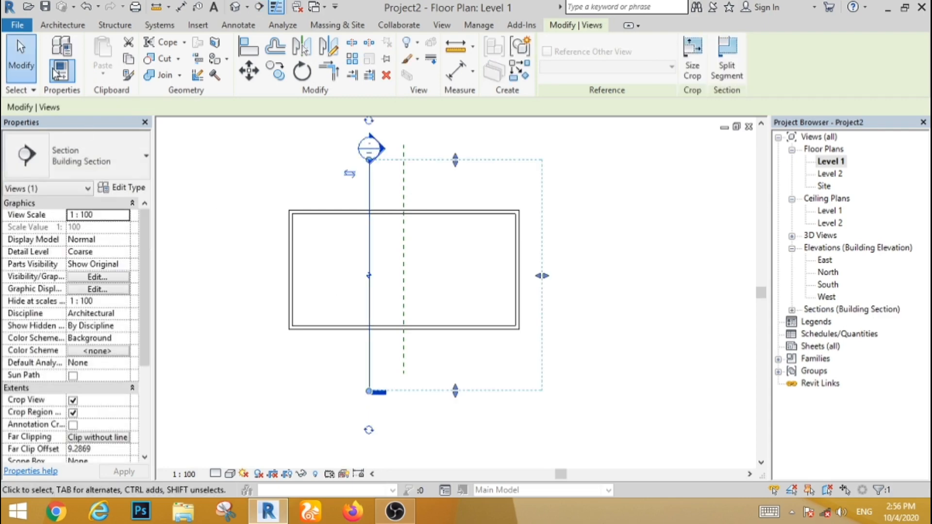
click(27, 65)
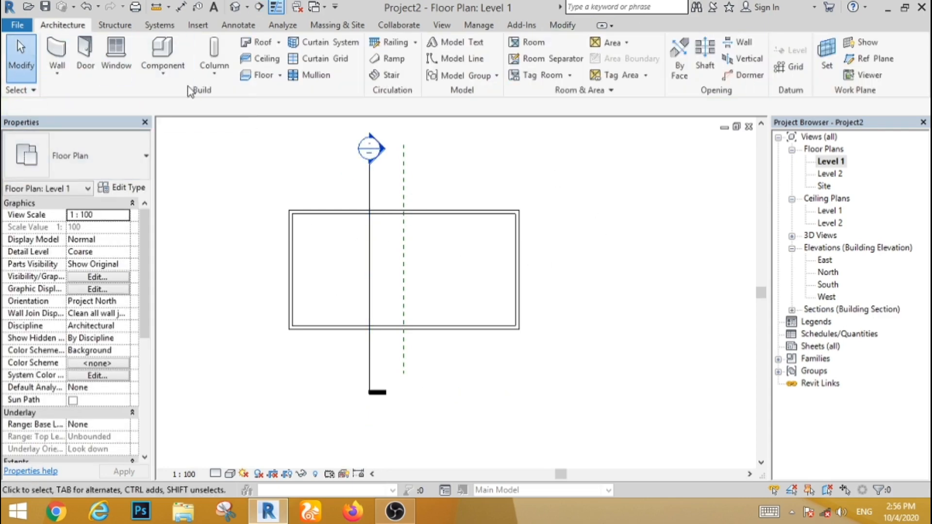
Start a Roof by Extrusion and pick the vertical reference plane as its work plane.
click(278, 45)
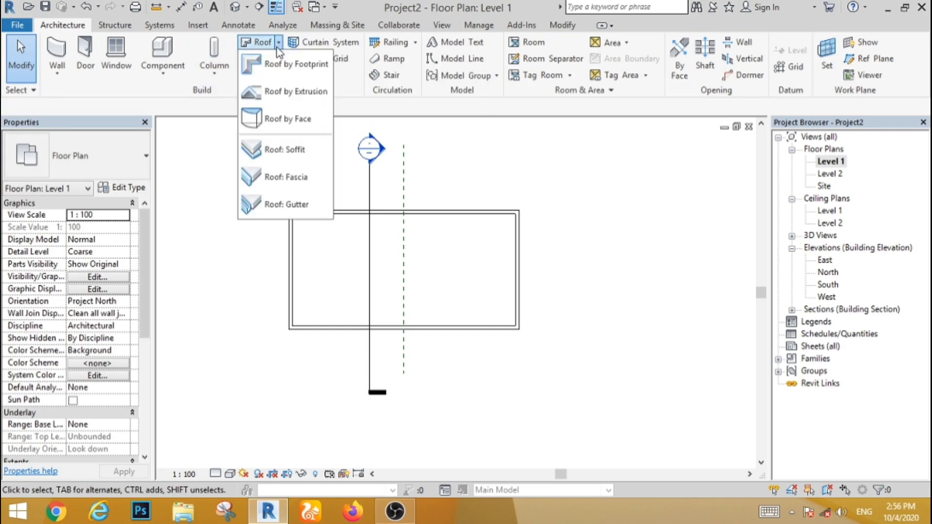
click(275, 92)
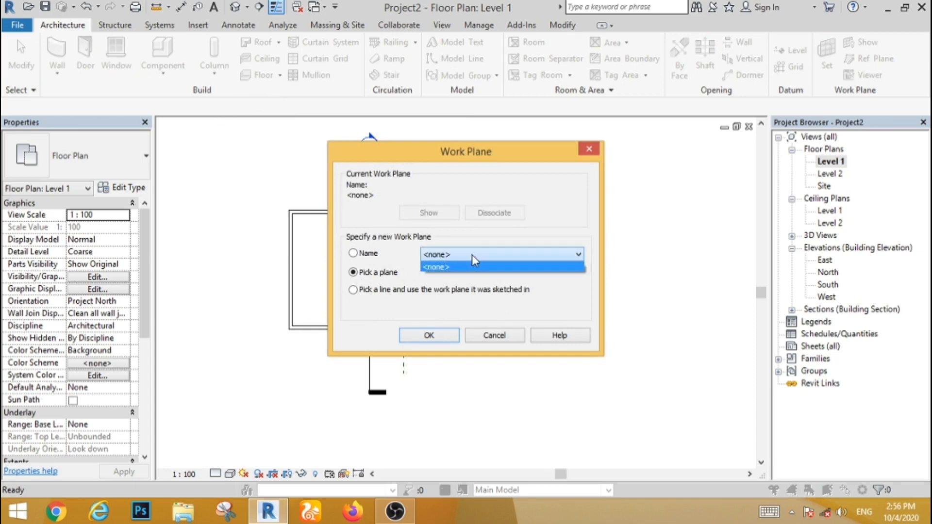
click(429, 338)
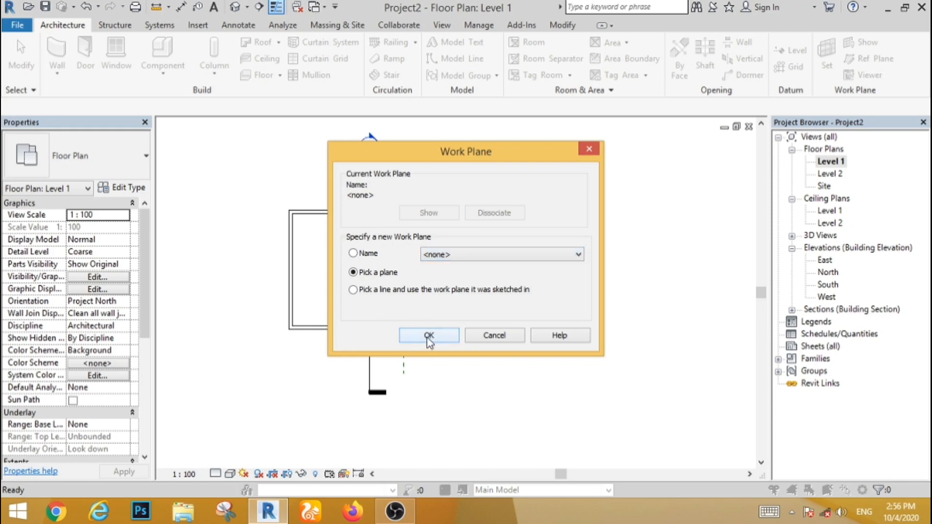
click(412, 336)
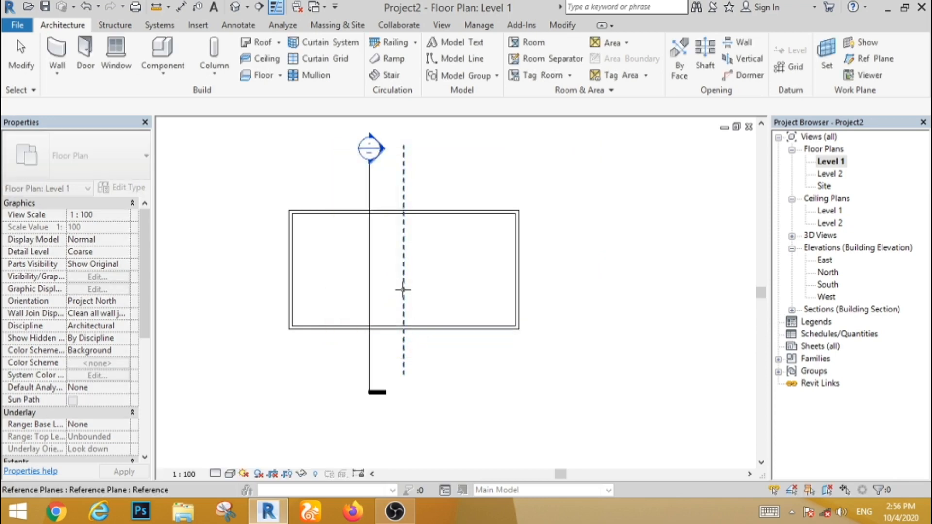
click(403, 292)
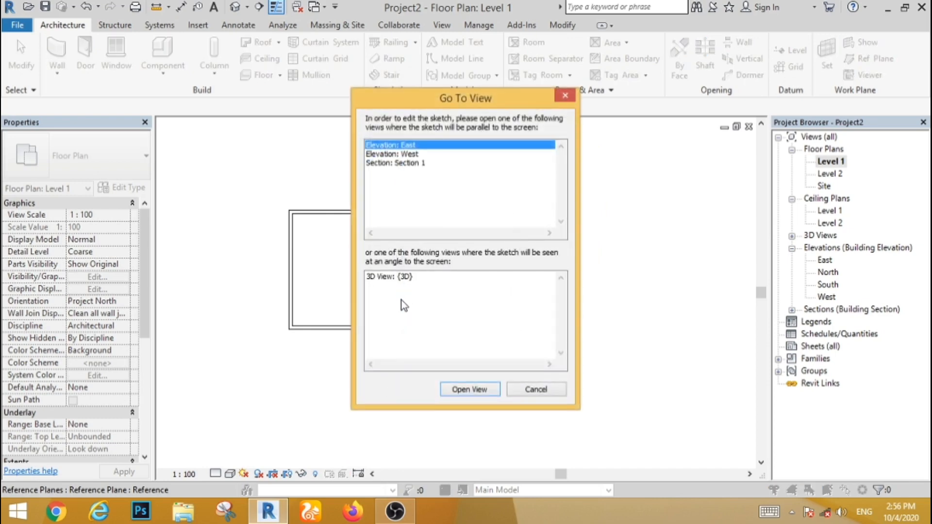
Open Section 1 for the roof profile and accept Level 2 with a 0.0000 offset as the roof reference.
click(398, 165)
click(460, 391)
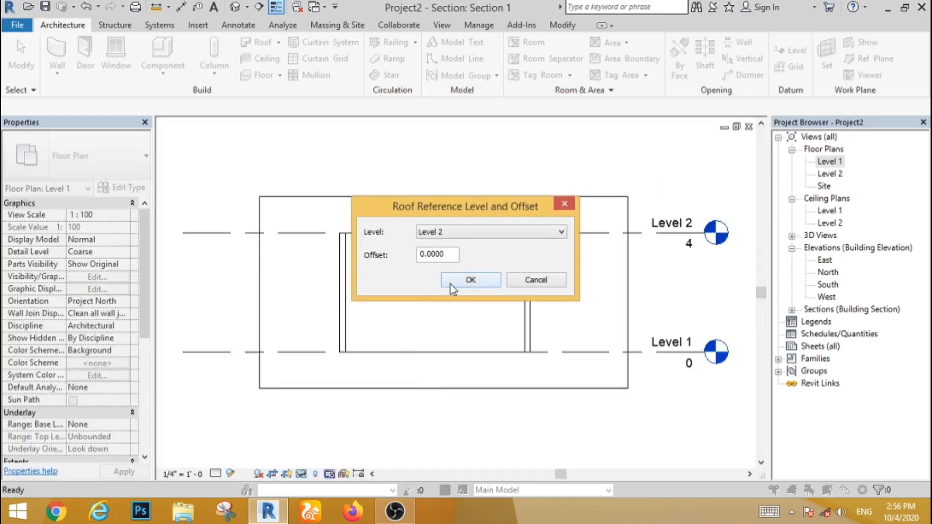
click(451, 283)
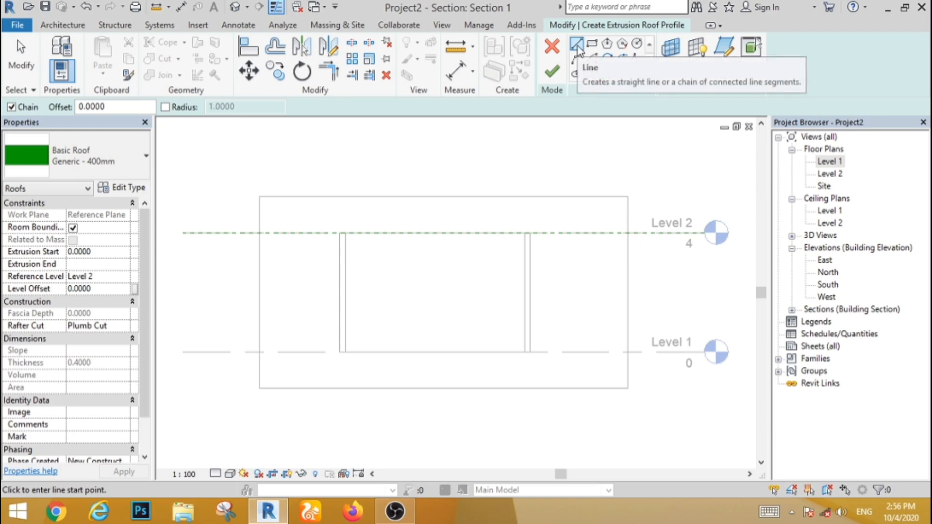
Sketch a horizontal guide line along Level 2 between the outer faces of the two side walls.
scroll(343, 245, up, 2)
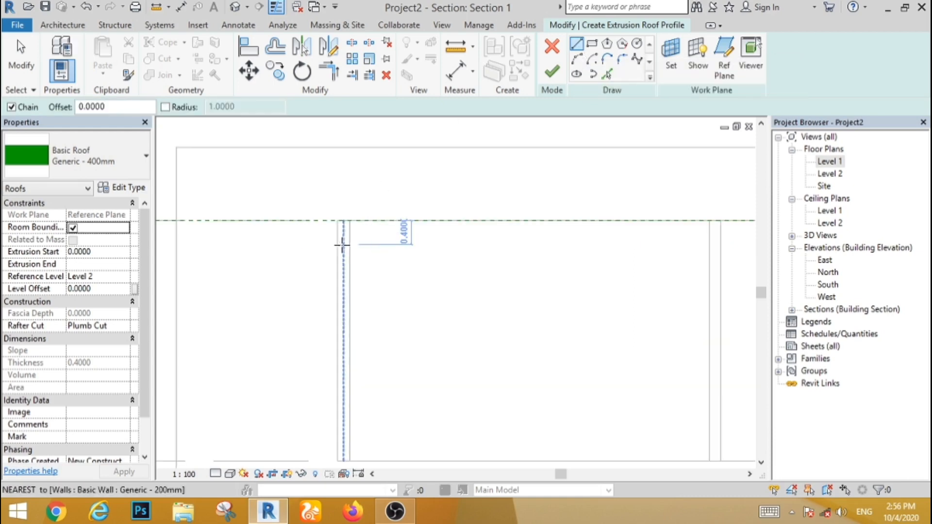
click(336, 221)
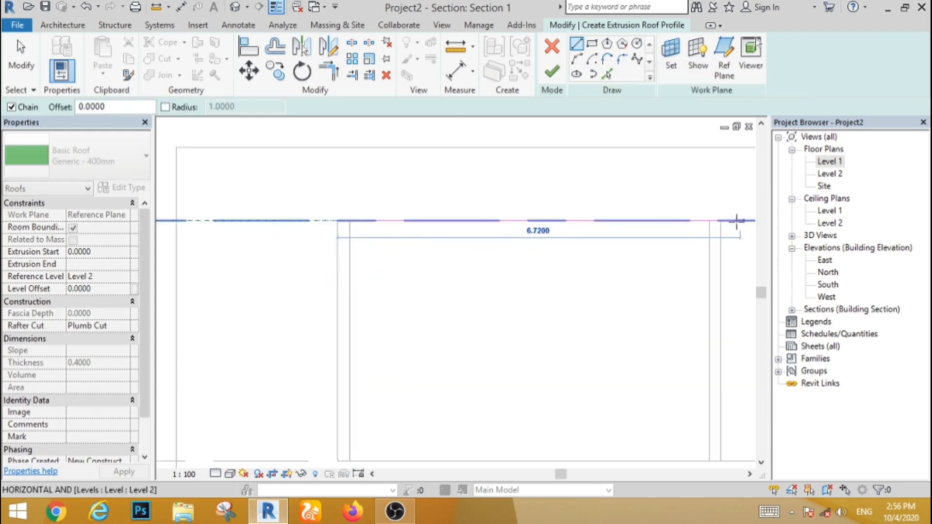
click(721, 221)
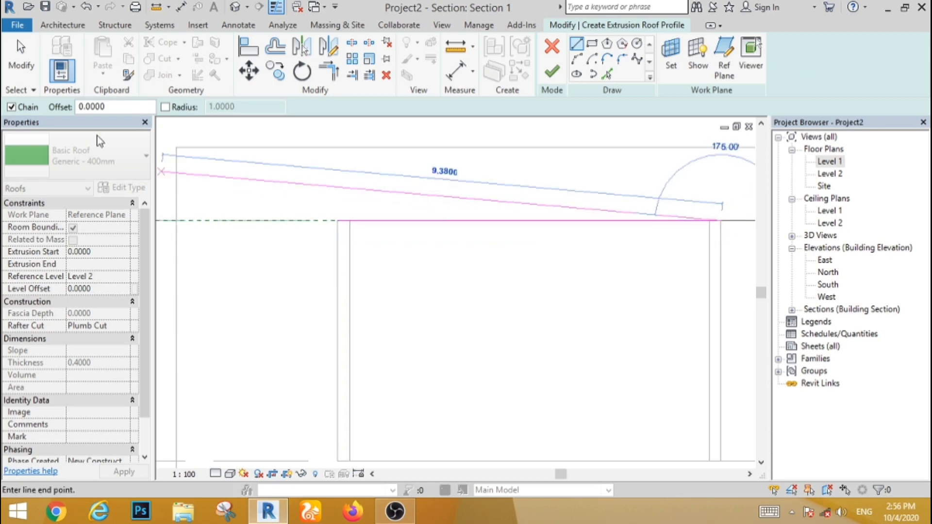
click(31, 69)
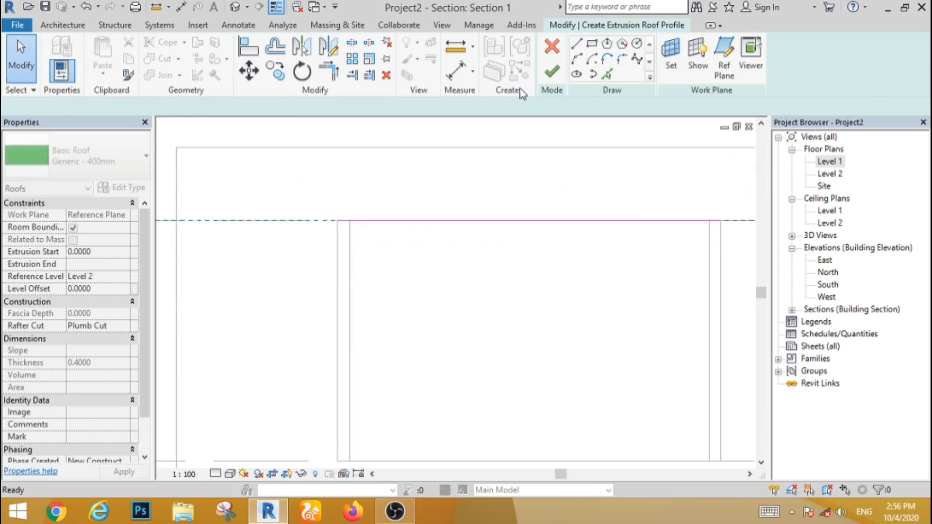
Sketch a vertical guide line about 1.4 m up from the midpoint of the horizontal guide line.
click(577, 49)
scroll(408, 306, down, 1)
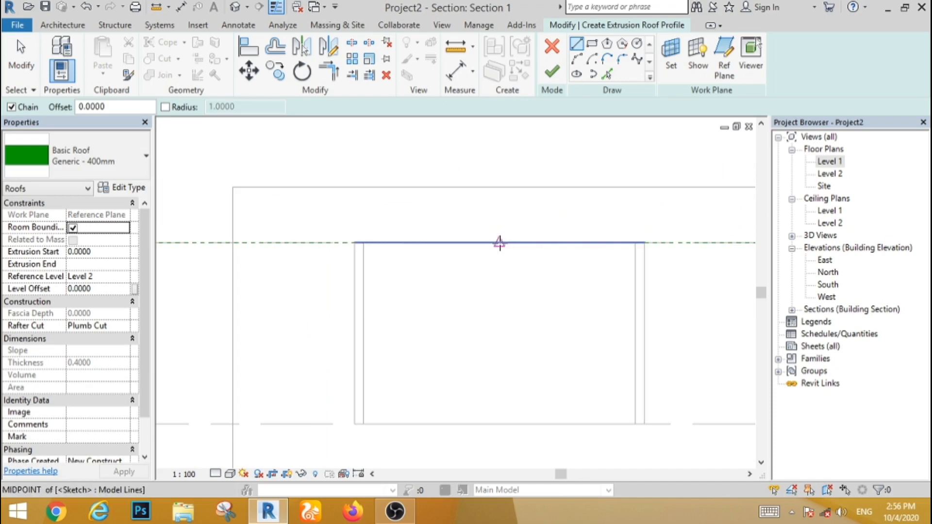
click(499, 243)
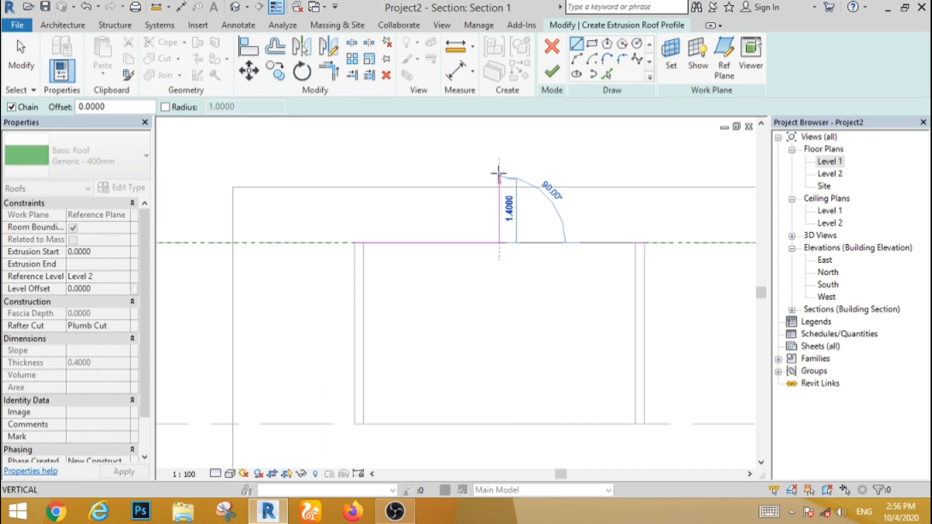
click(498, 172)
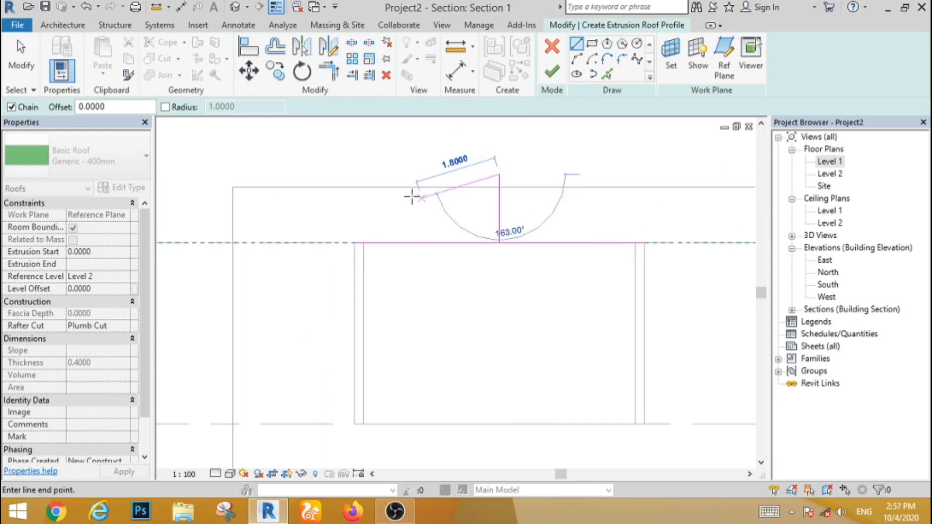
click(403, 175)
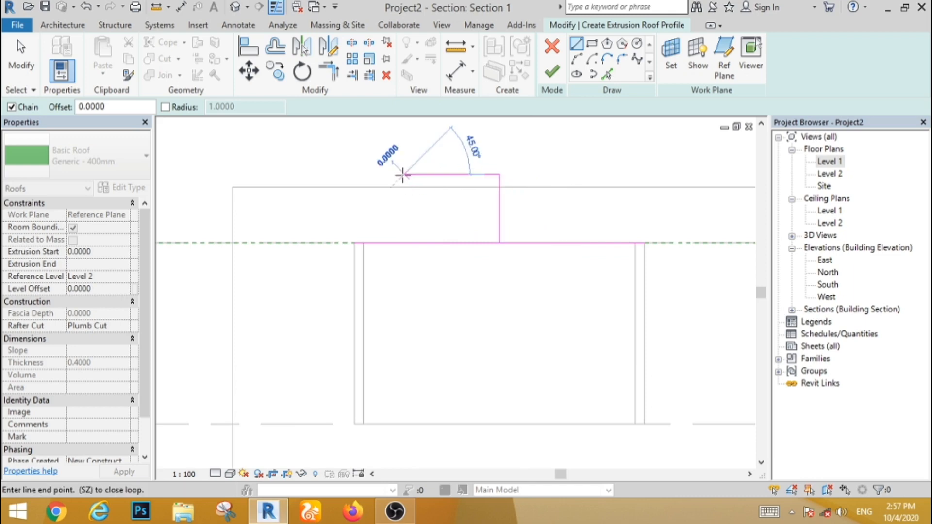
click(27, 66)
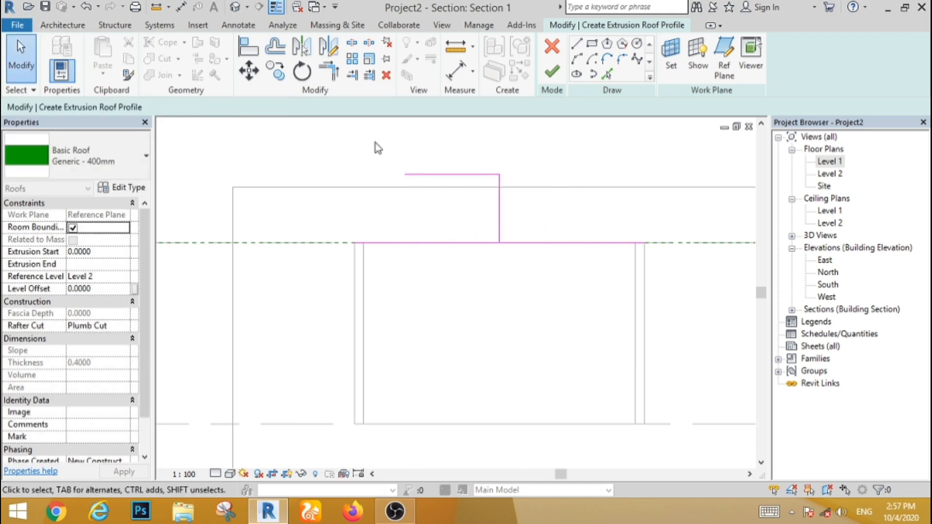
click(427, 174)
click(386, 76)
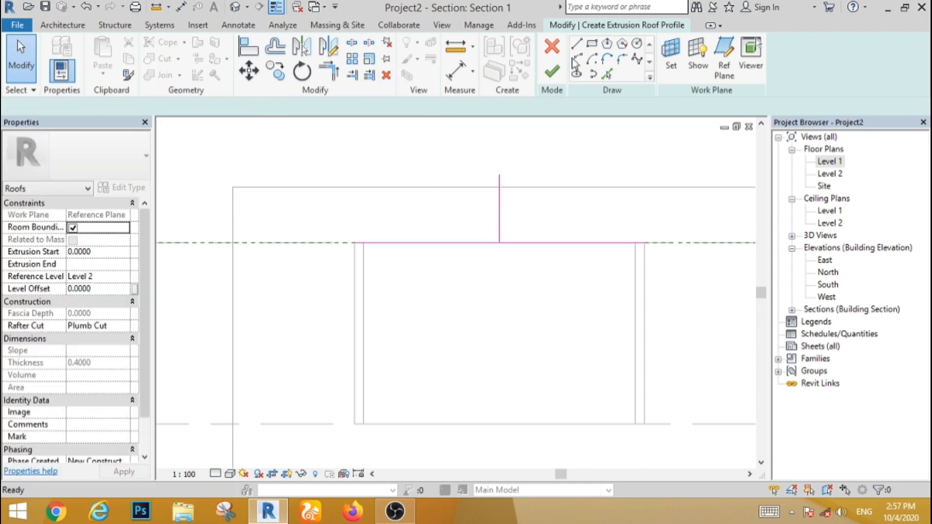
Sketch the left half of the gambrel profile from the ridge point as a shallow and a steeper segment, each about 2 m, ending past the wall.
click(576, 44)
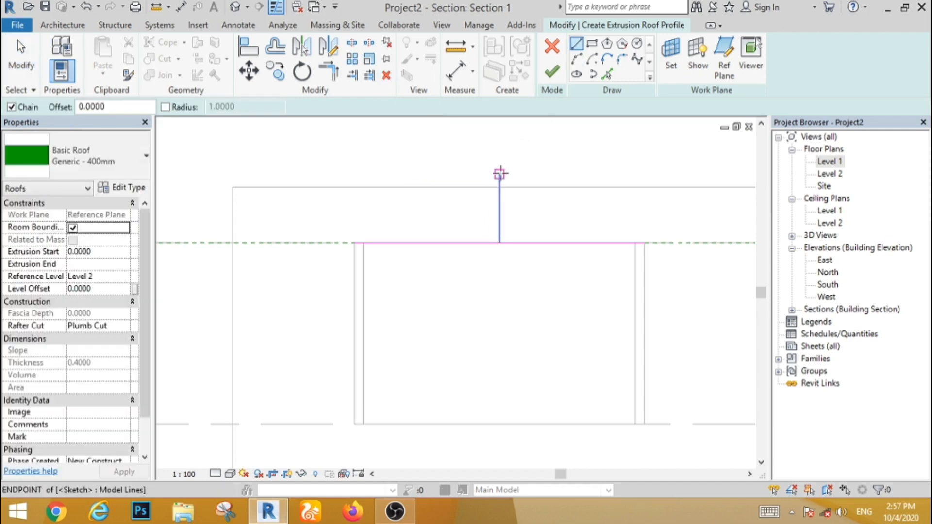
click(500, 174)
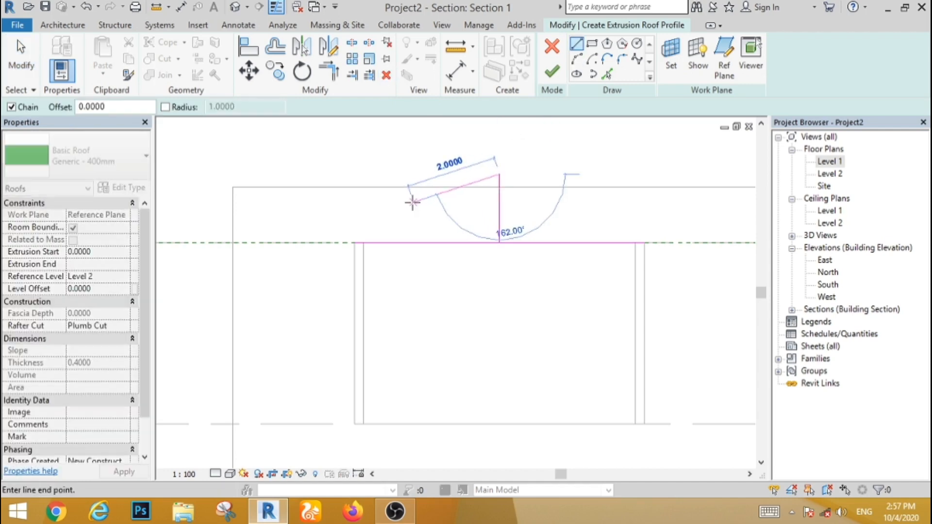
click(408, 198)
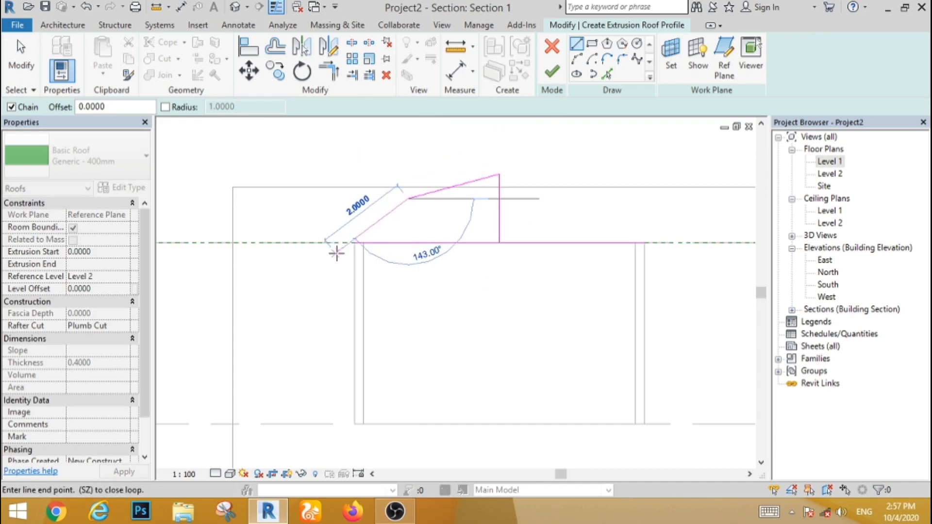
click(336, 253)
click(17, 60)
Mirror a copy of the two left gambrel profile segments about the vertical guide line to complete the right half.
scroll(355, 256, up, 3)
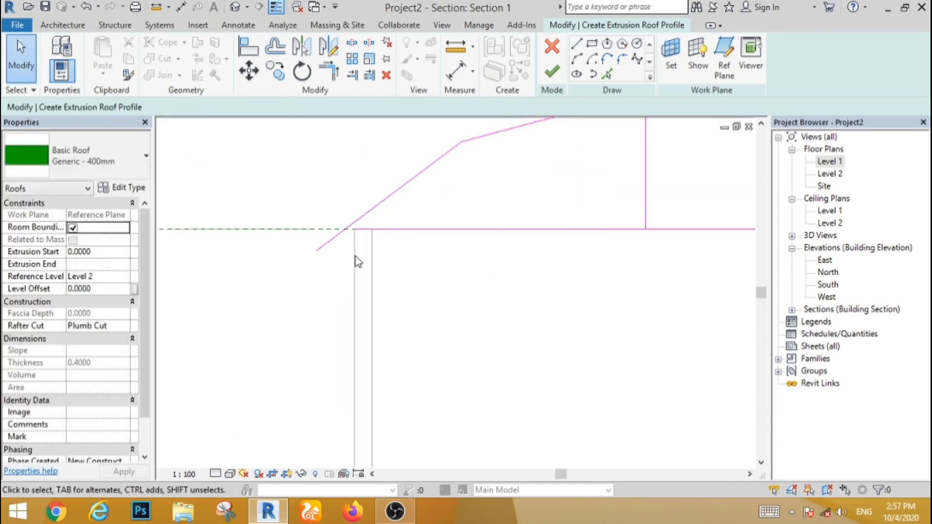
scroll(358, 261, down, 3)
drag(464, 208, 357, 165)
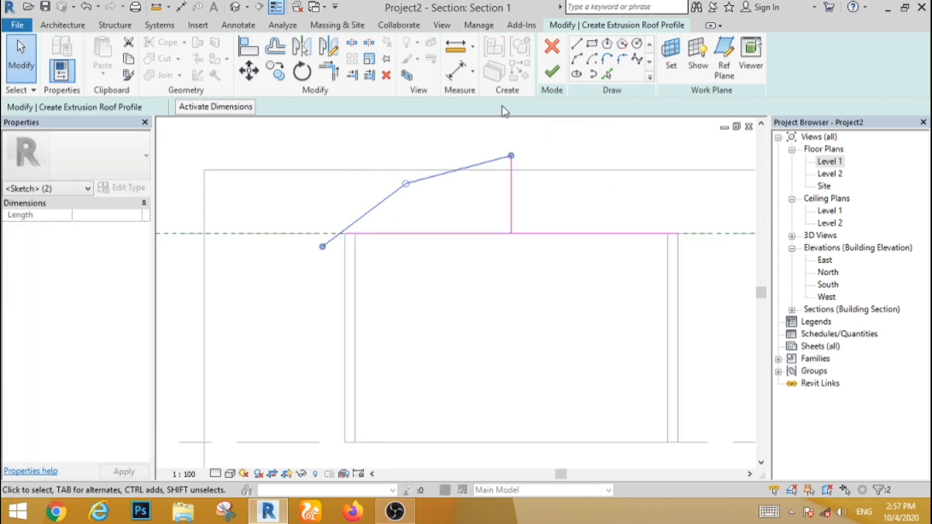
click(329, 52)
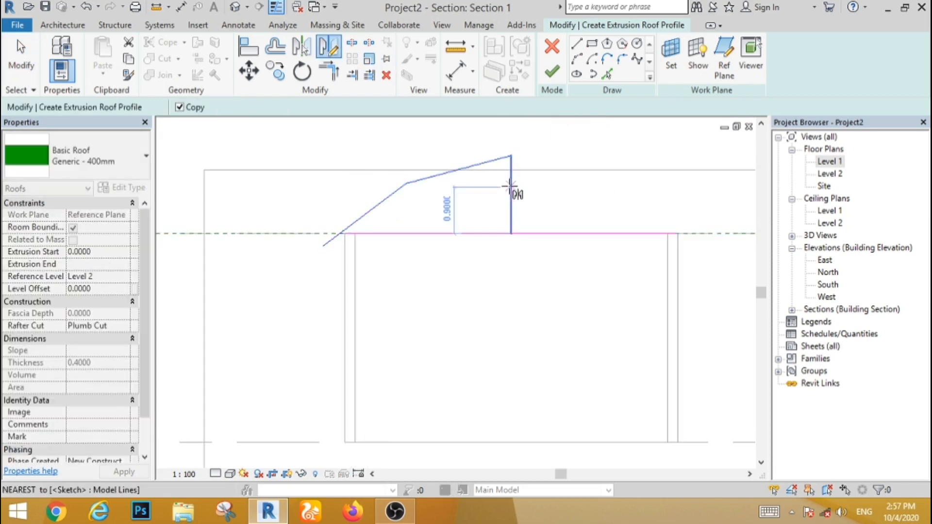
click(511, 187)
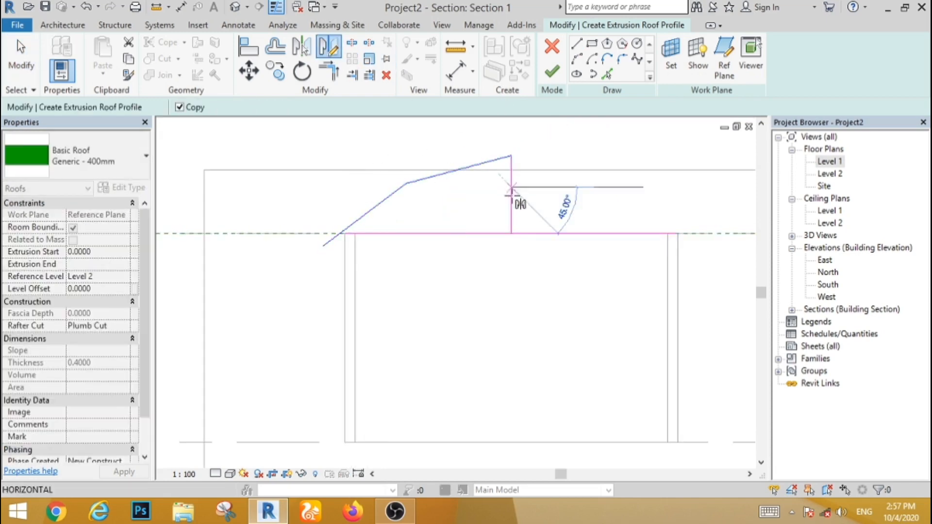
click(514, 264)
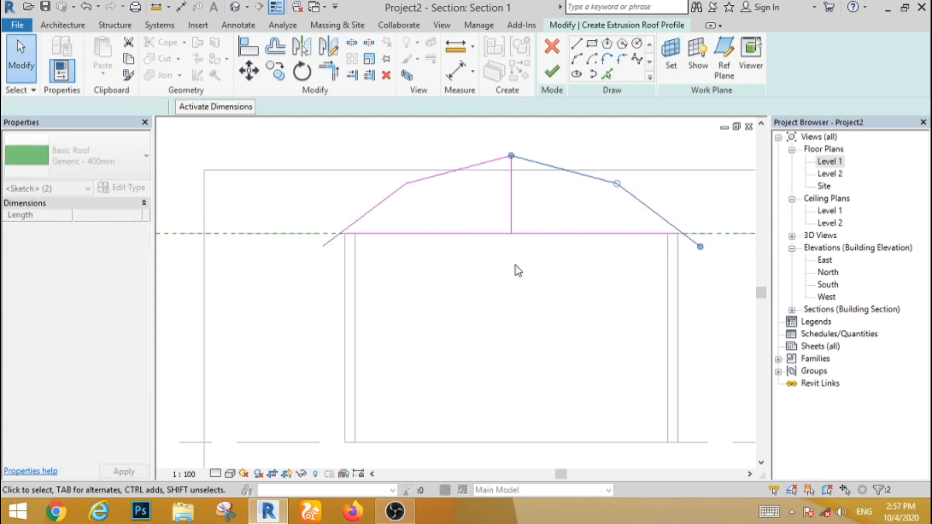
click(22, 59)
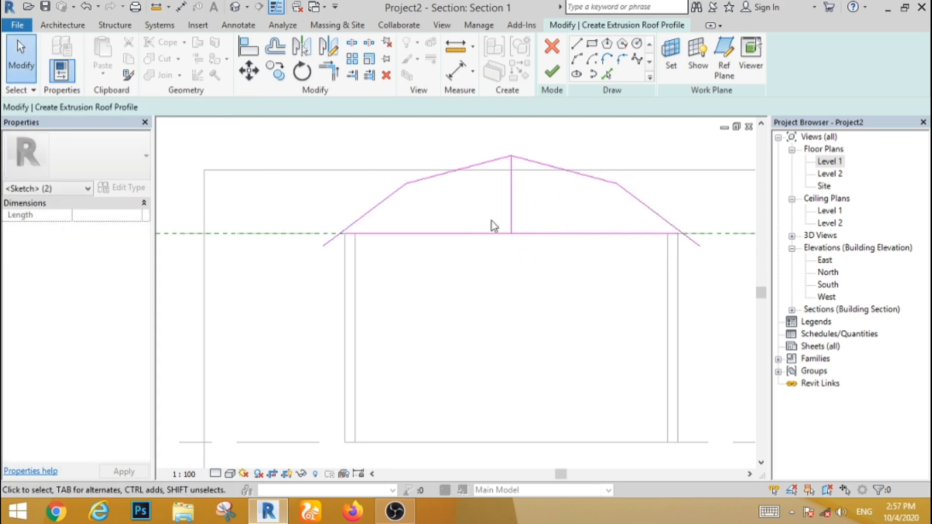
Delete the horizontal and vertical guide lines from the profile sketch and finish the extruded gambrel roof.
drag(546, 212, 459, 288)
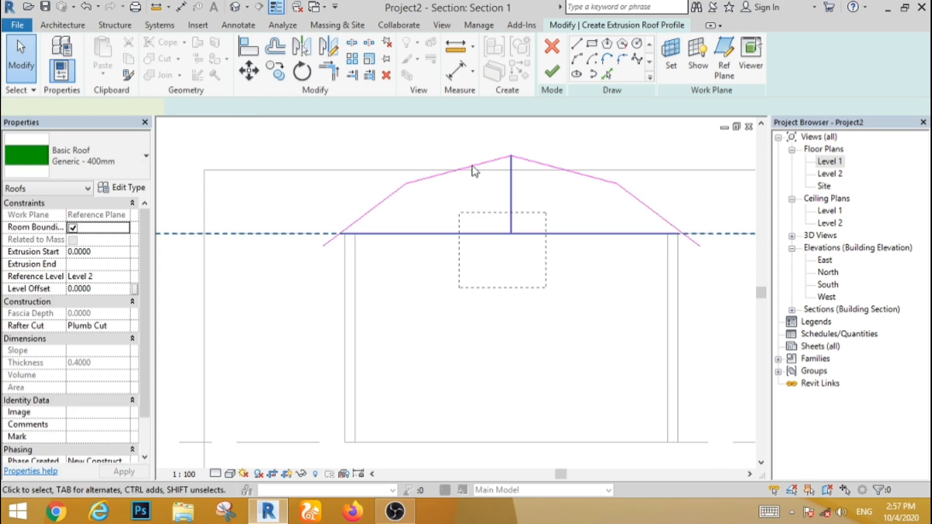
click(386, 75)
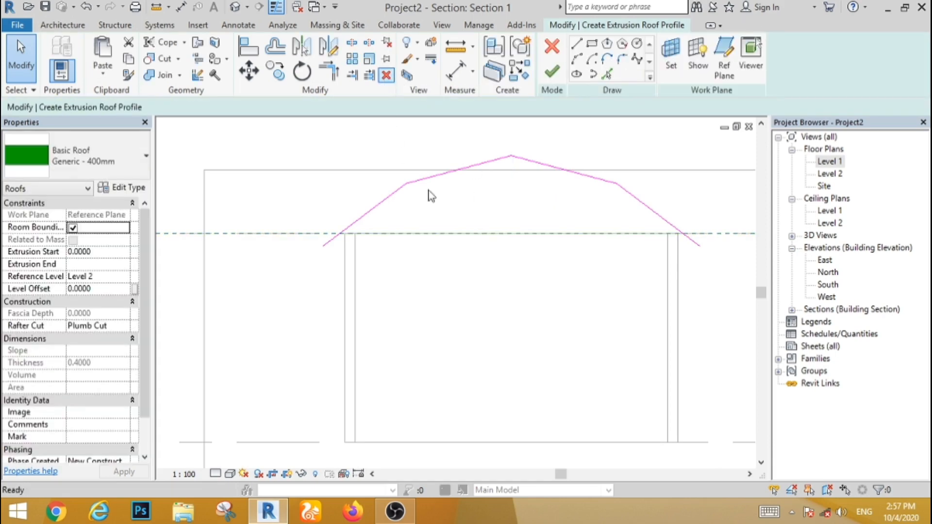
scroll(420, 238, down, 2)
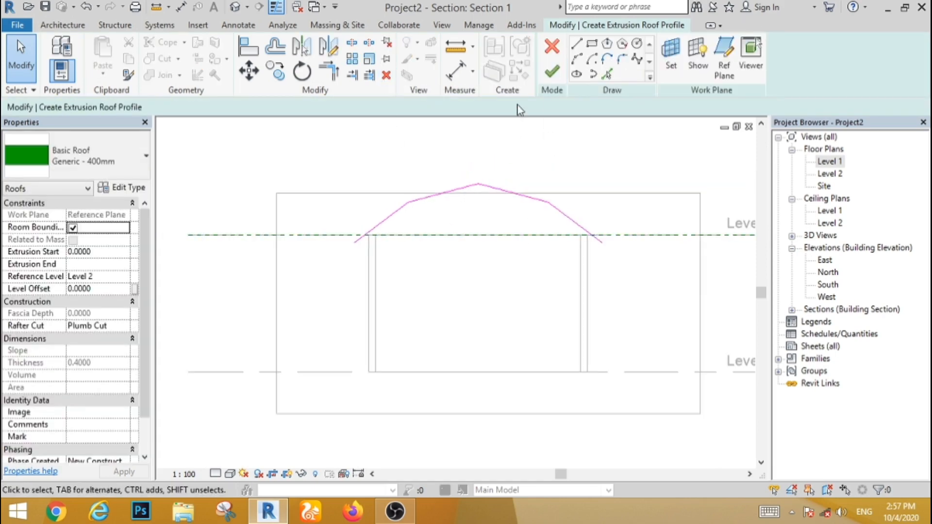
click(553, 73)
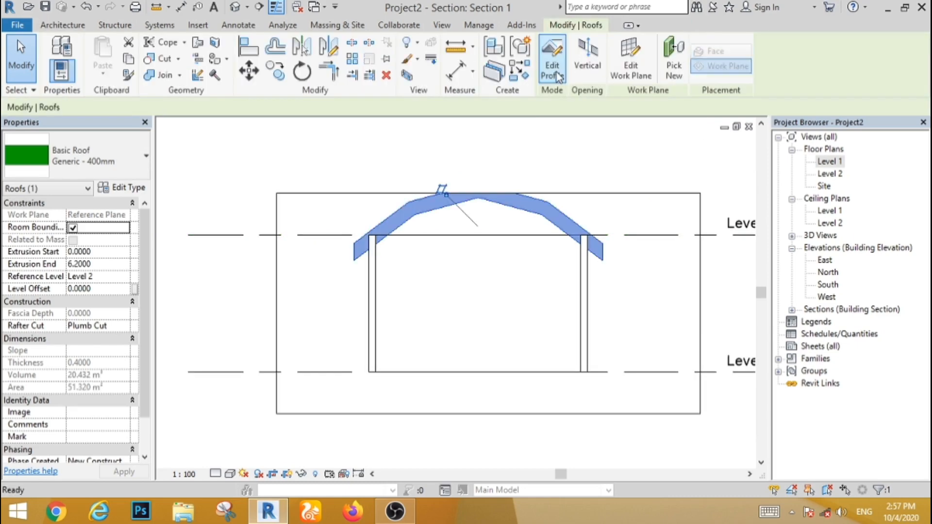
In the front 3D view, stretch the gambrel roof past both end walls, with extrusion start -7.4 and end 7.4 m.
click(237, 7)
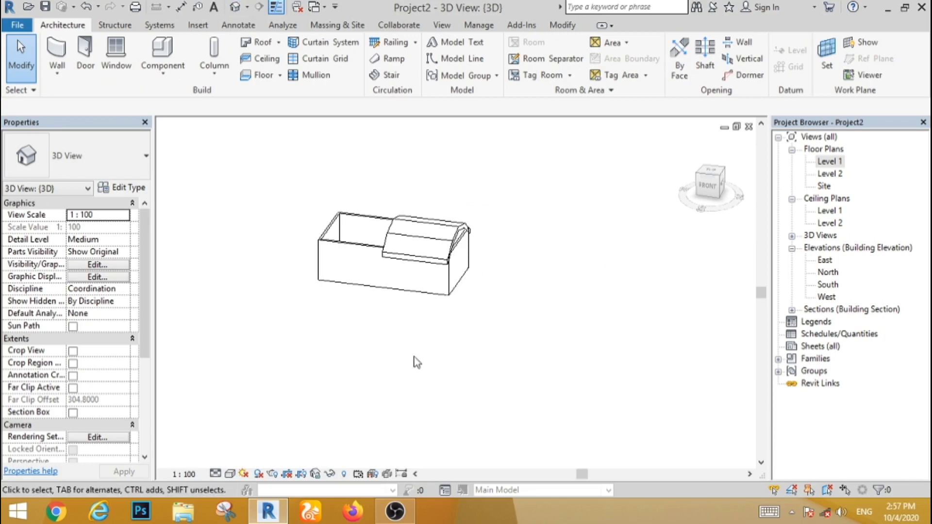
shift+middle_drag(416, 362, 430, 277)
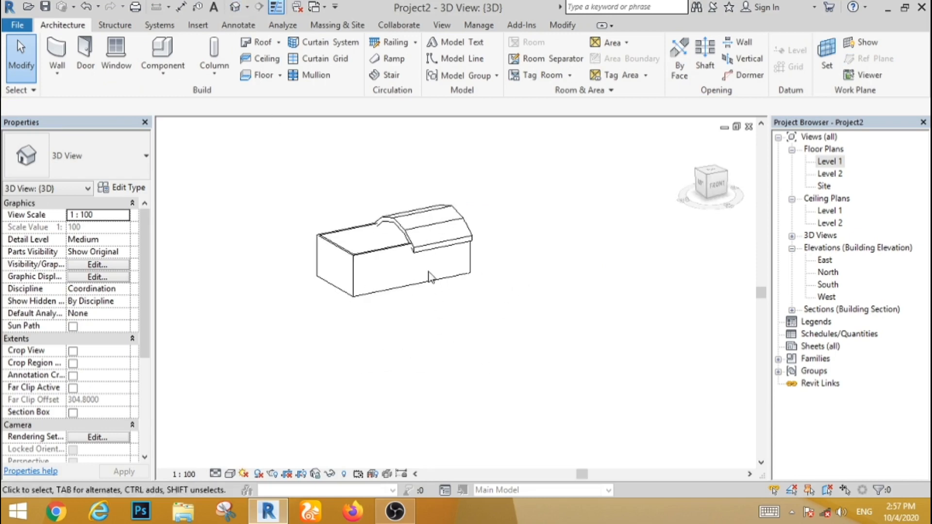
click(711, 190)
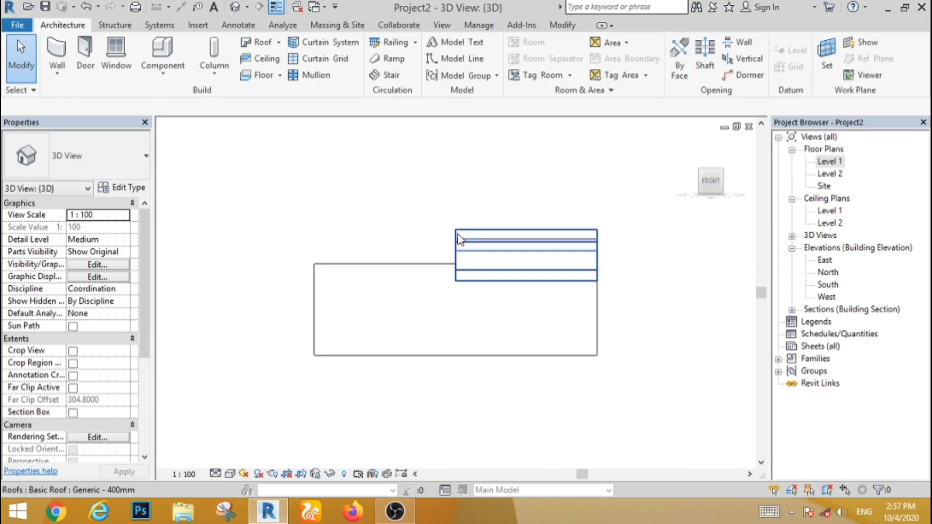
click(491, 254)
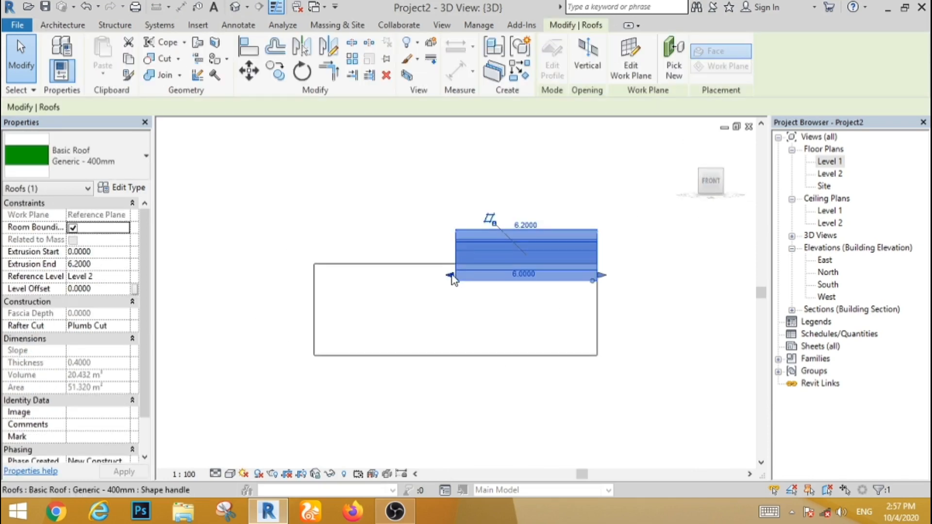
drag(451, 276, 283, 275)
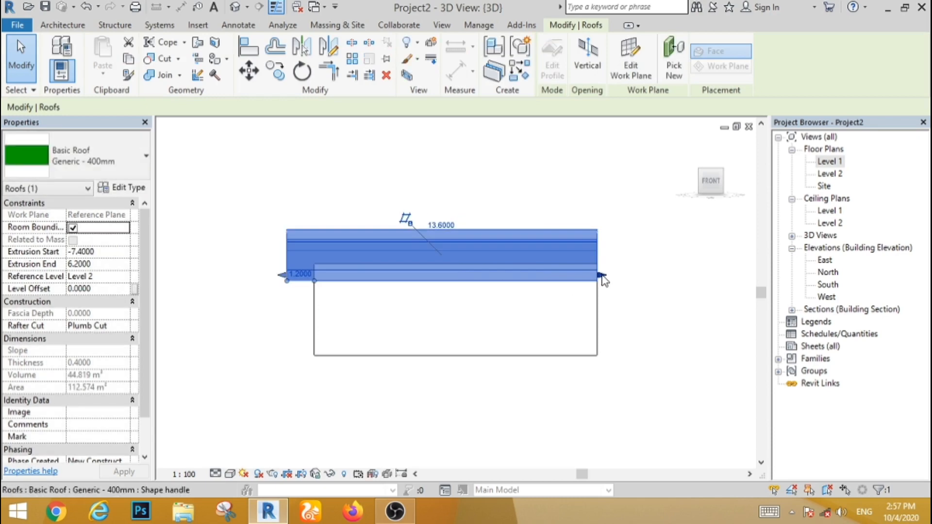
drag(601, 279, 625, 277)
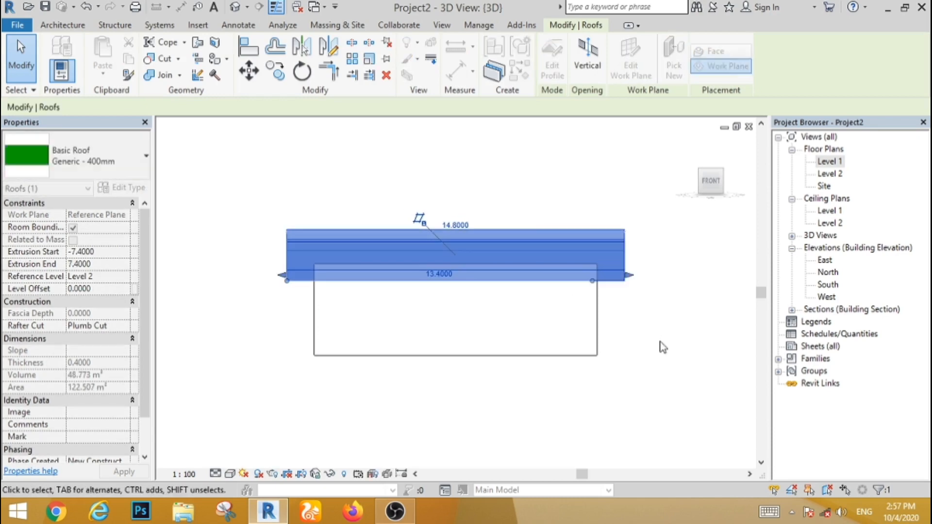
click(663, 347)
scroll(357, 235, down, 3)
mouse_move(447, 393)
shift+middle_down()
mouse_move(484, 387)
mouse_move(385, 387)
mouse_move(453, 402)
shift+middle_up()
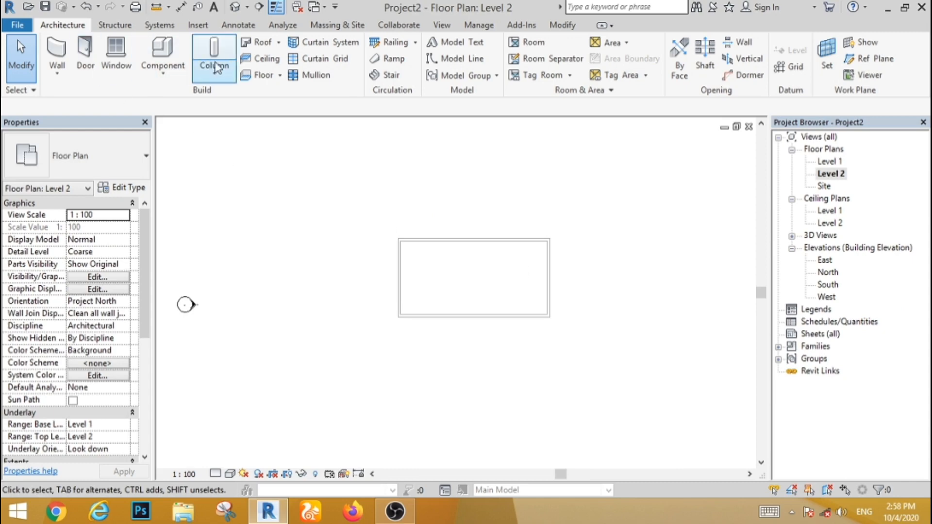
Start a footprint roof on Level 2 and sketch a rectangular boundary offset 1 m inward from the outer wall corners.
click(256, 42)
click(665, 43)
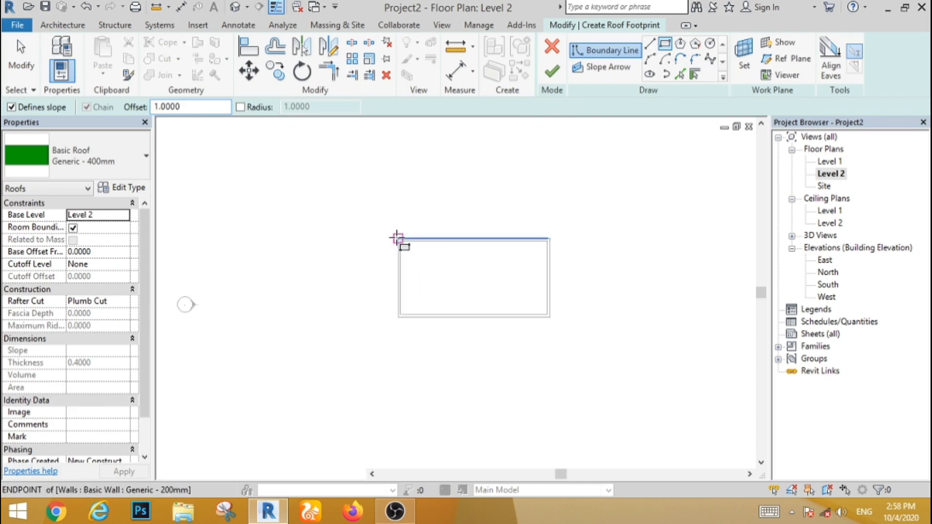
click(399, 240)
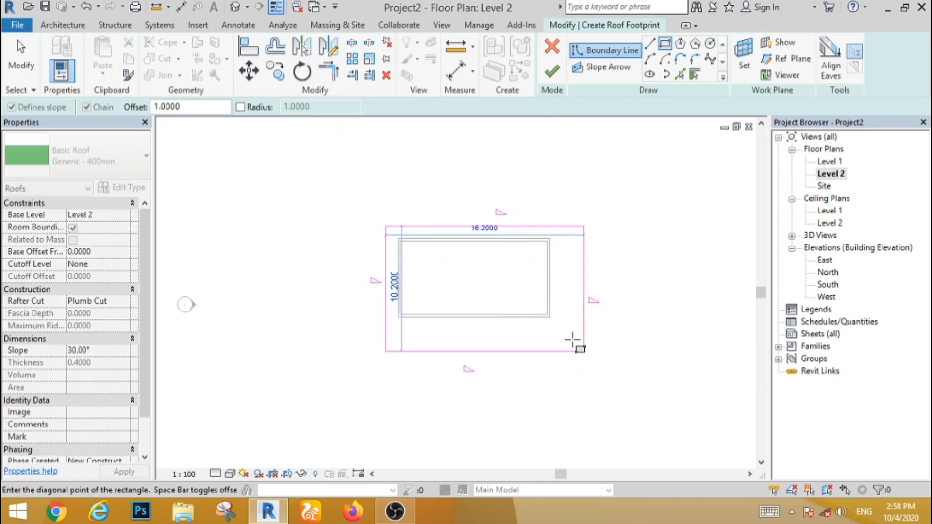
scroll(549, 318, up, 2)
scroll(549, 318, up, 3)
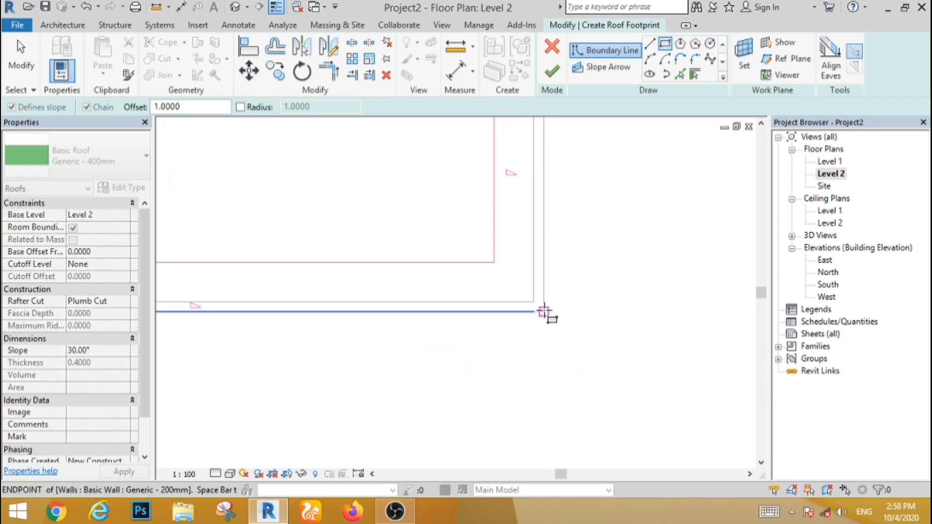
key(Escape)
key(Escape)
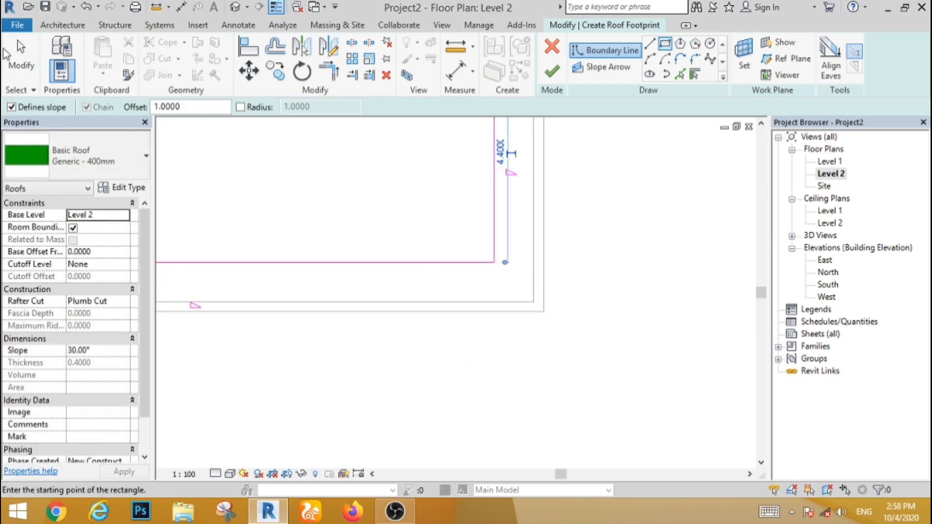
Set the upper long edge of the roof footprint 1.7 m from the inner face of the upper wall.
scroll(579, 292, down, 4)
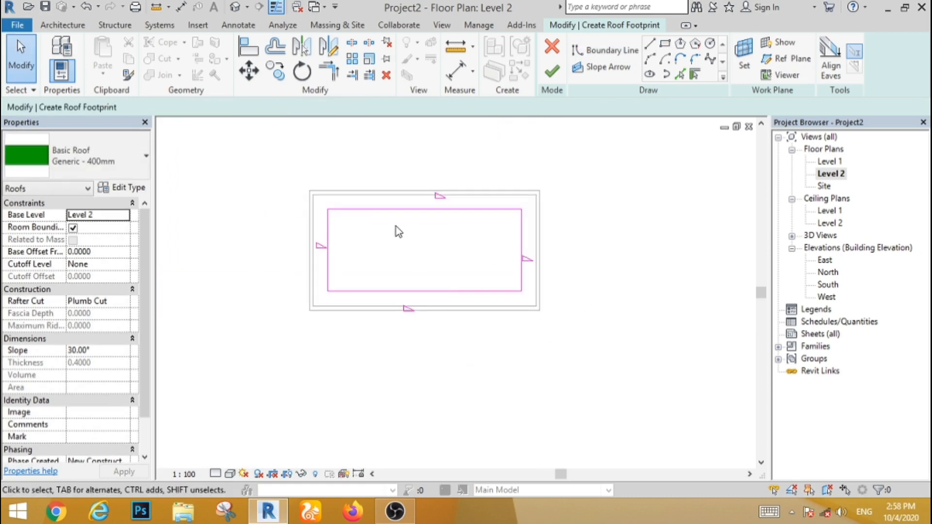
scroll(378, 204, up, 2)
click(376, 206)
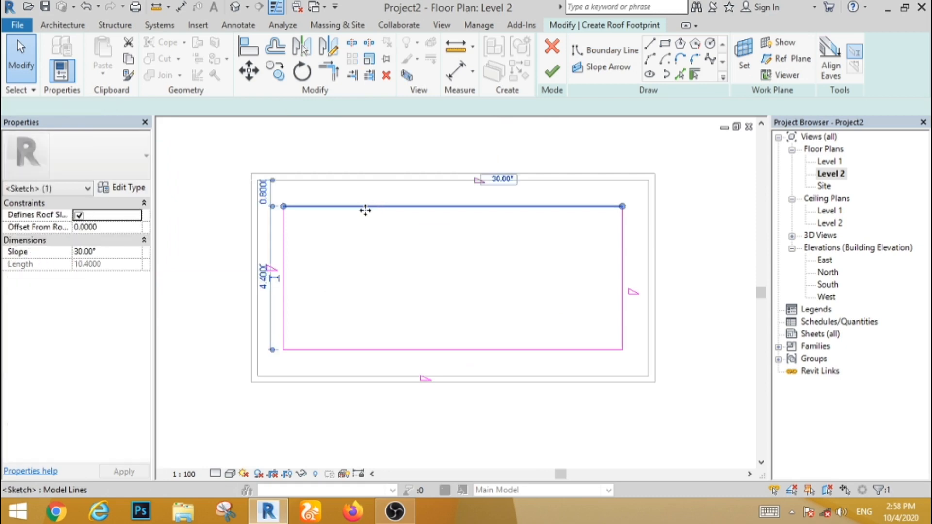
click(263, 194)
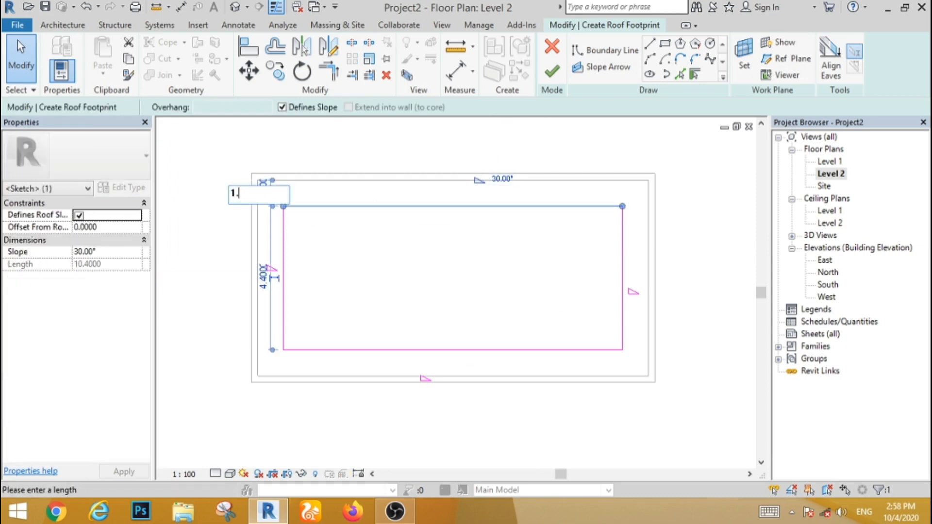
text(1.7)
key(Return)
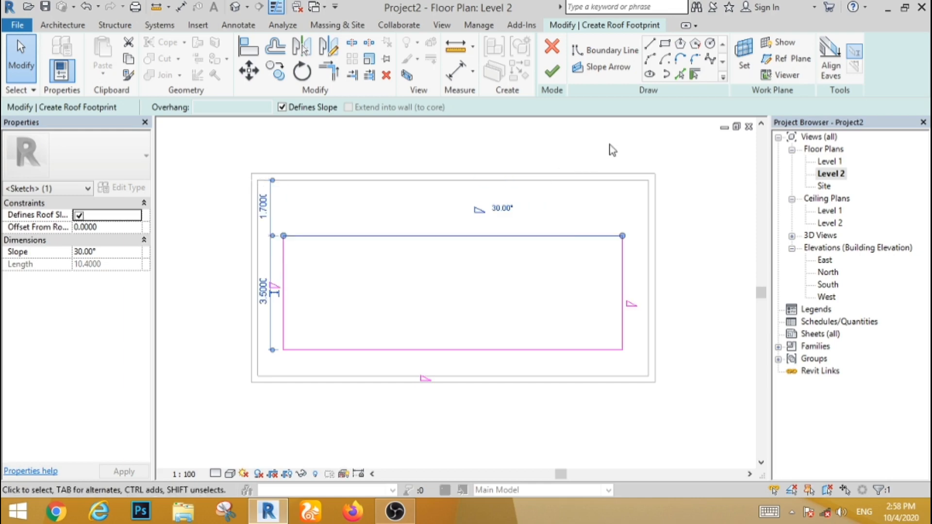
Set the lower long edge of the roof footprint 1.7 m from the inner face of the lower wall.
click(399, 350)
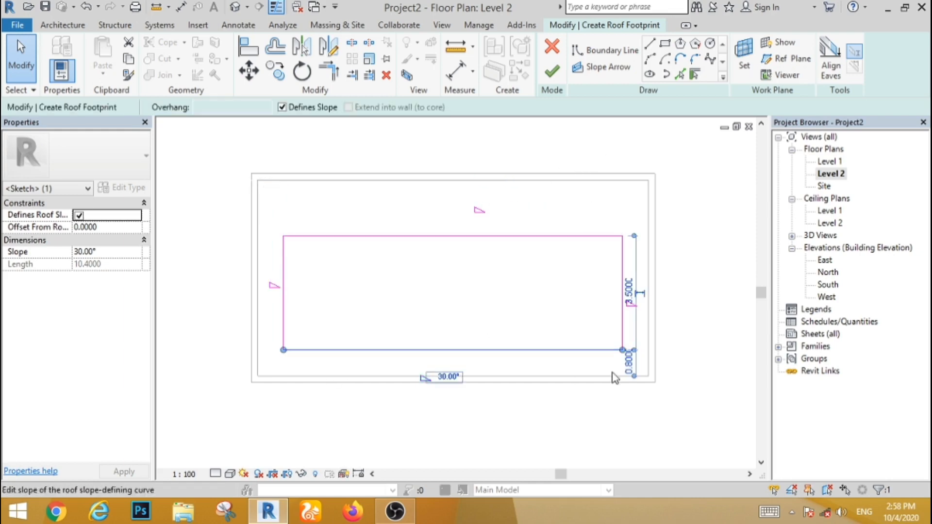
click(629, 364)
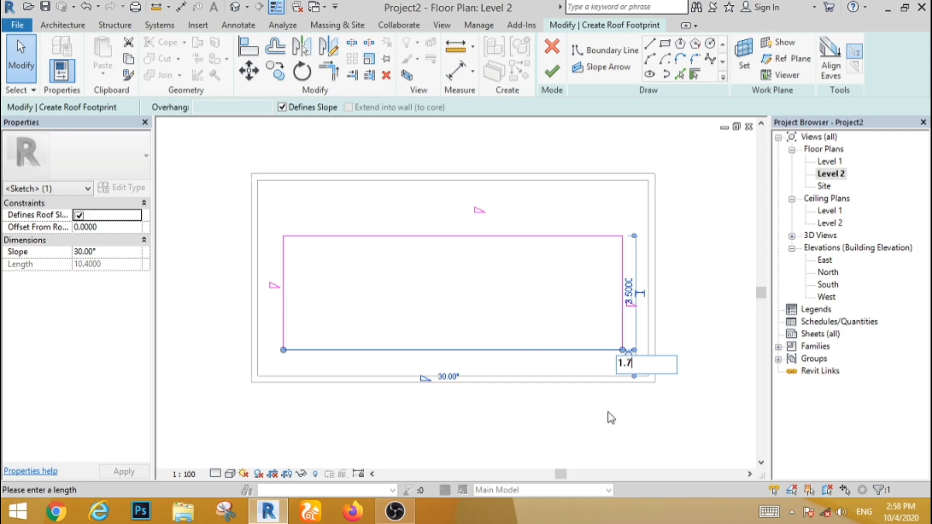
key(Return)
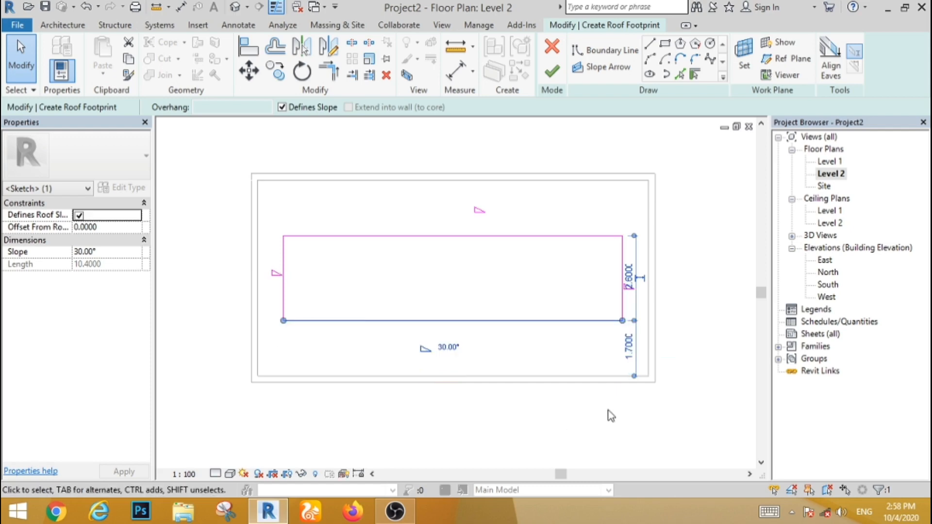
click(35, 70)
Move the left short edge of the roof footprint out to the outer face of the left wall.
scroll(287, 296, down, 2)
scroll(499, 249, up, 3)
mouse_move(500, 245)
mouse_down()
mouse_move(320, 275)
mouse_move(345, 272)
mouse_move(247, 262)
mouse_move(311, 279)
mouse_up()
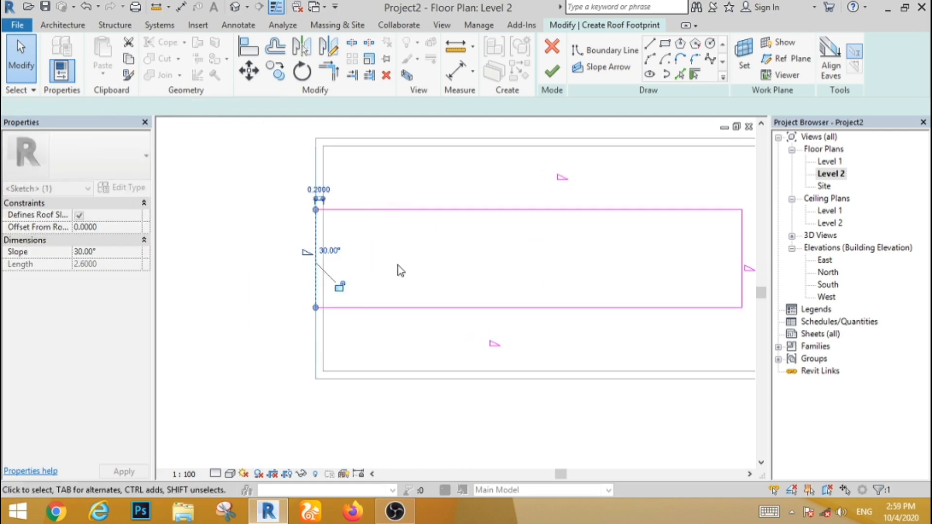
click(208, 257)
Move the right short edge of the roof footprint out to the outer face of the right wall.
scroll(207, 257, down, 3)
scroll(549, 264, up, 3)
drag(509, 219, 394, 299)
drag(443, 266, 523, 273)
click(555, 269)
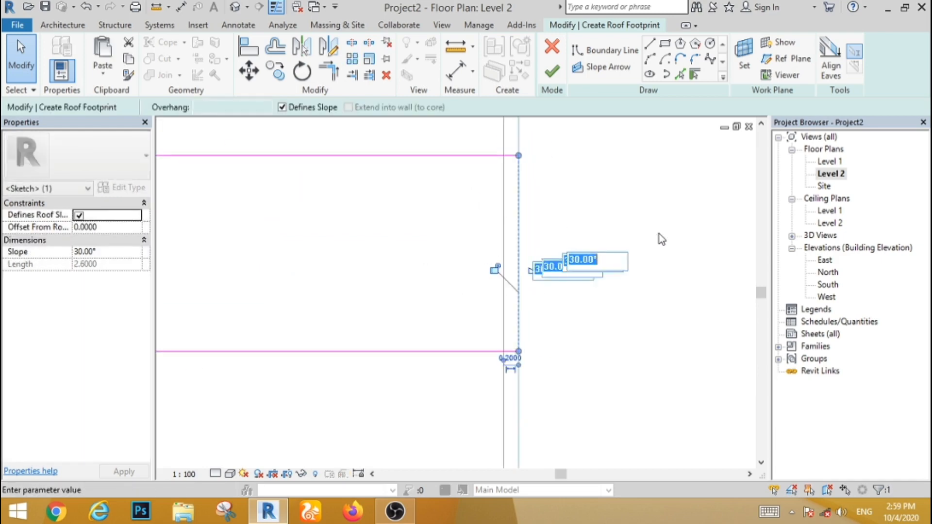
scroll(659, 234, down, 3)
click(621, 199)
scroll(640, 226, down, 3)
click(646, 331)
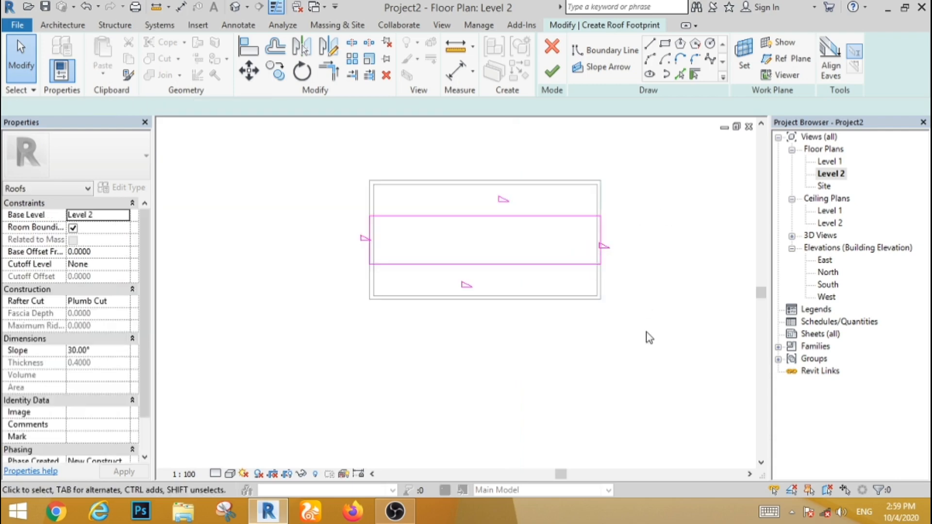
Remove the slope definition from both short footprint edges and finish the roof sketch.
scroll(641, 212, up, 2)
scroll(638, 216, down, 1)
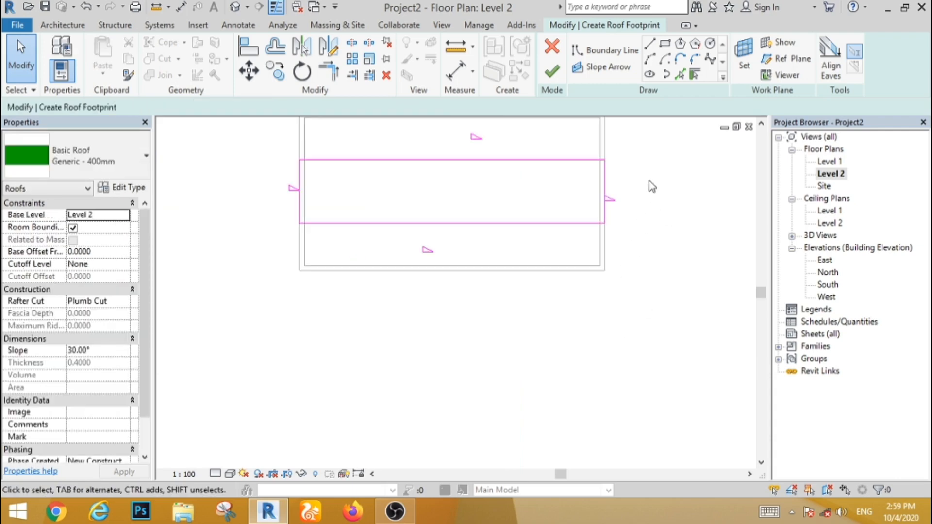
drag(649, 179, 247, 199)
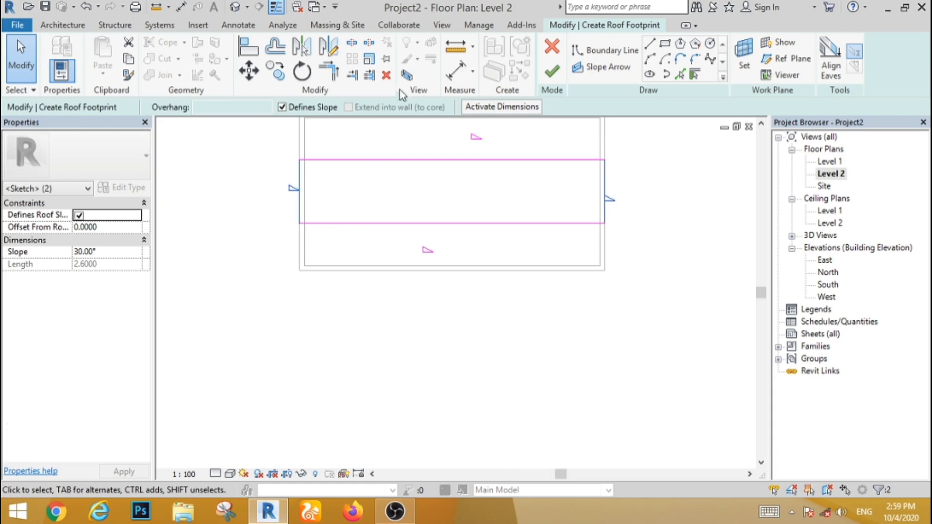
click(281, 107)
click(470, 358)
scroll(470, 357, down, 2)
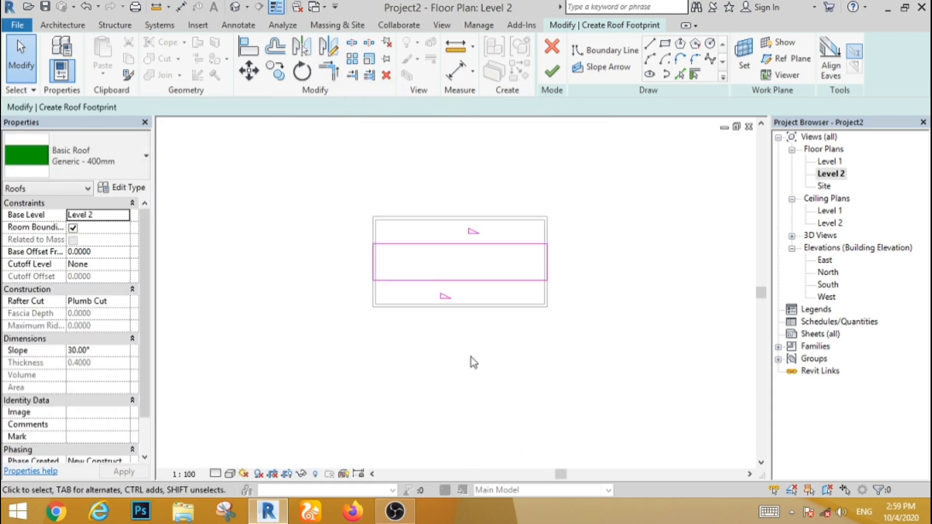
click(551, 74)
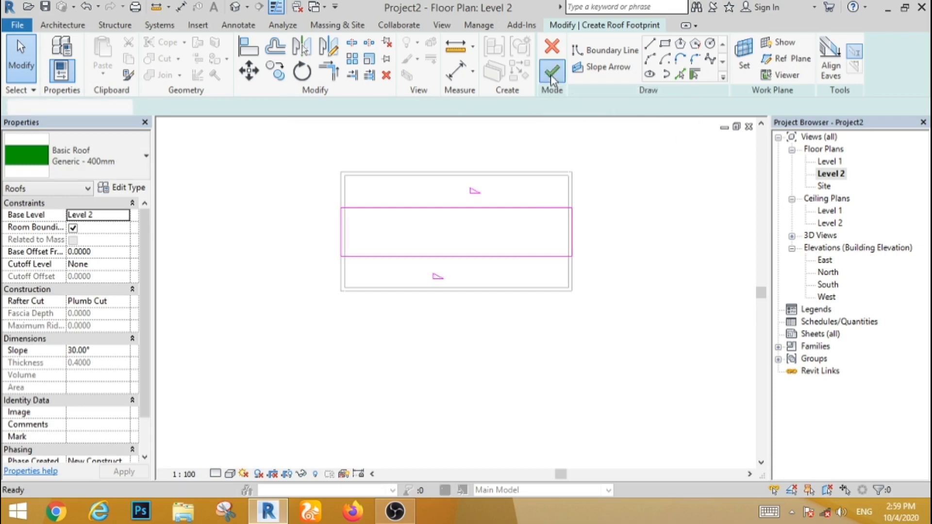
Inspect the narrow central gable roof over the walls in the 3D view.
click(601, 326)
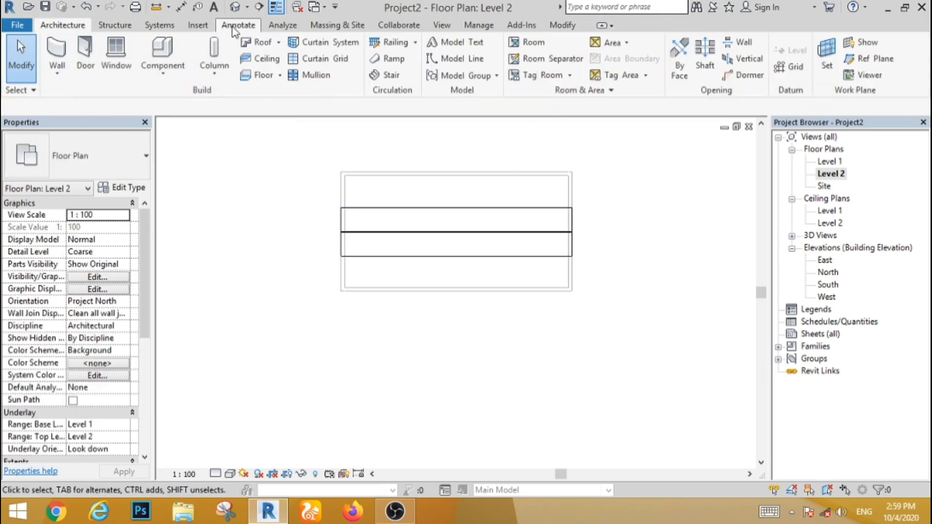
click(235, 10)
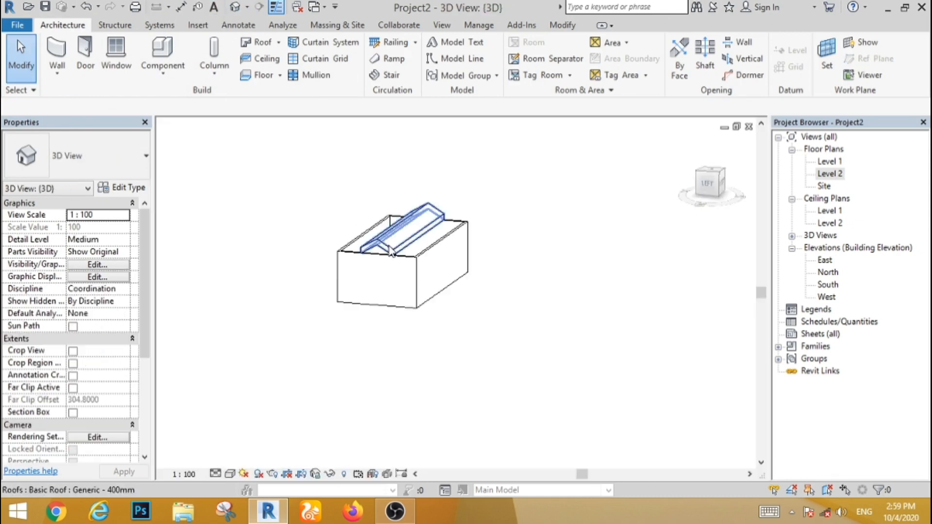
scroll(393, 254, down, 1)
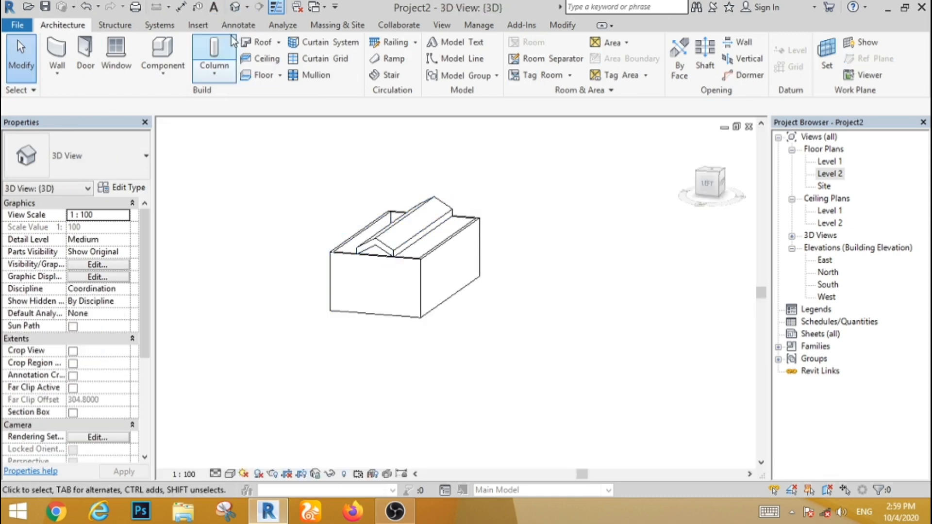
On Level 2, sketch a 12.4 by 1.9 m rectangular roof footprint from the central roof's lower edge to the lower wall's outer face.
double_click(827, 162)
double_click(831, 174)
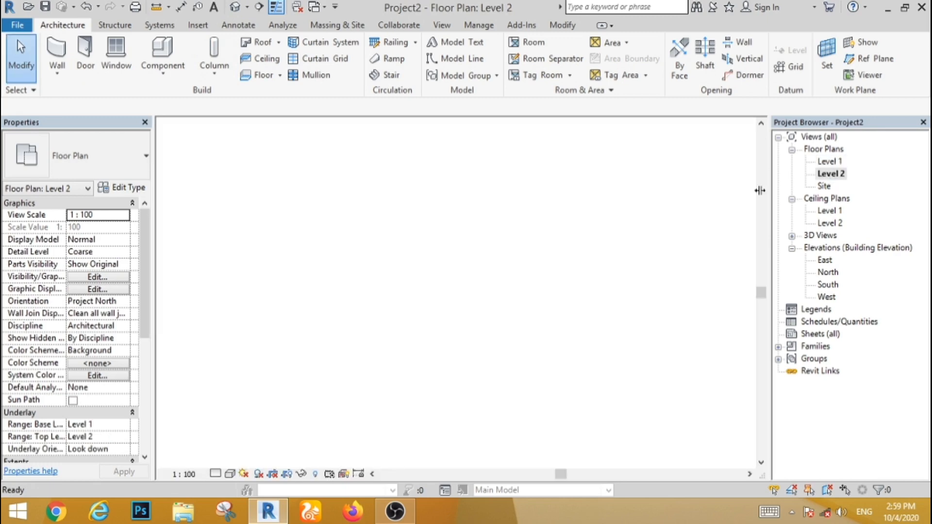
scroll(452, 339, down, 3)
scroll(453, 338, up, 2)
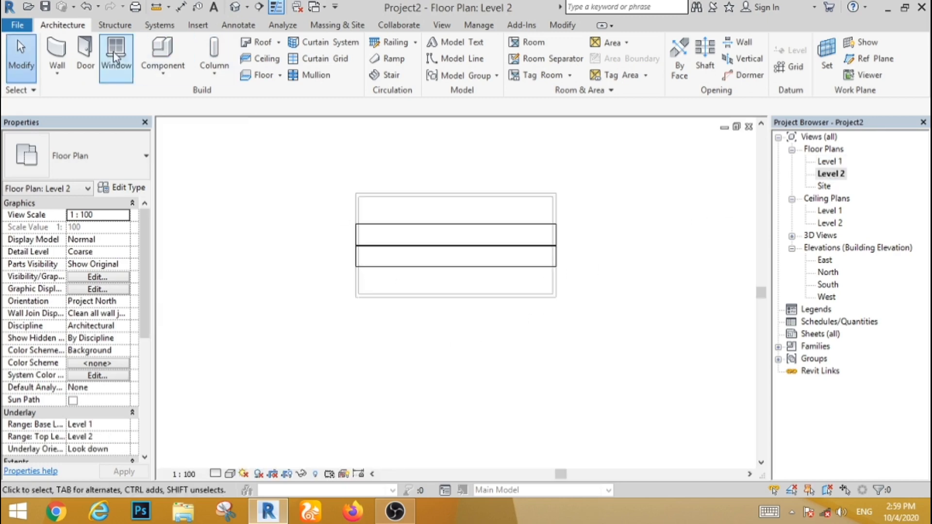
click(264, 45)
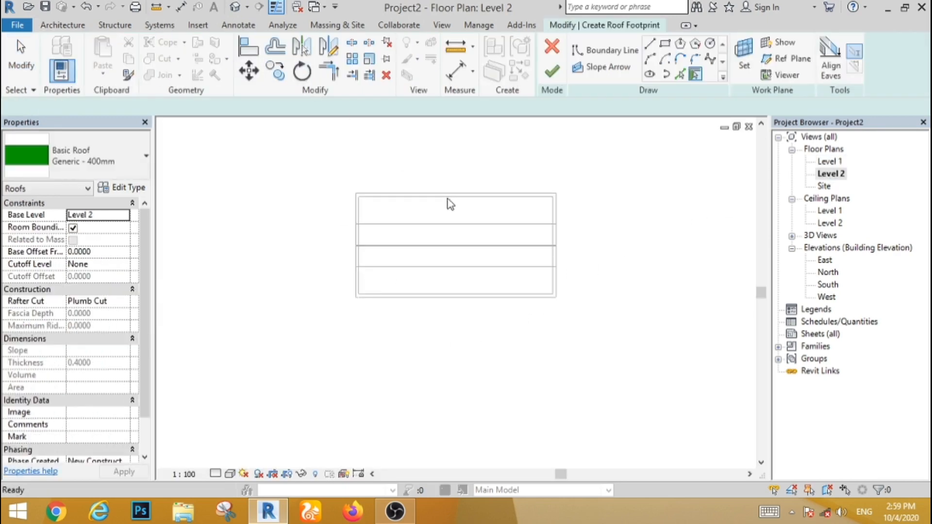
click(665, 45)
scroll(498, 327, up, 2)
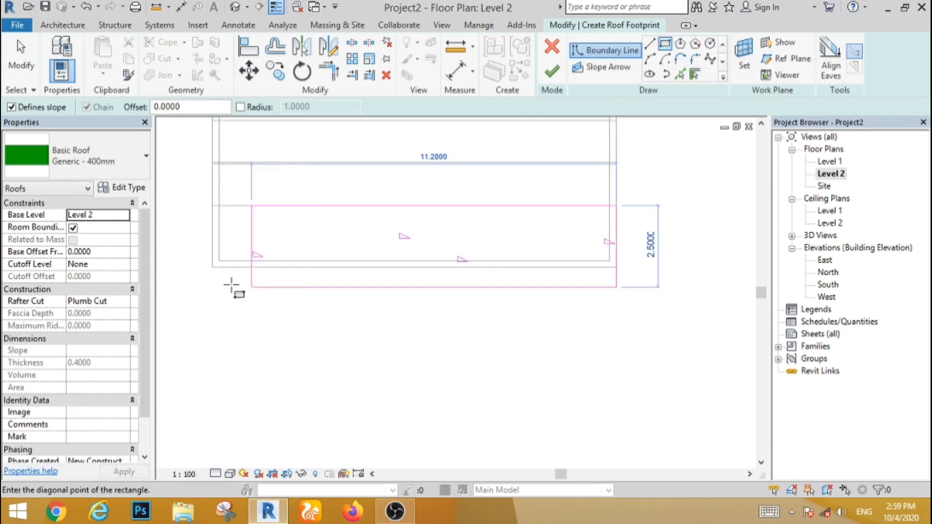
click(213, 267)
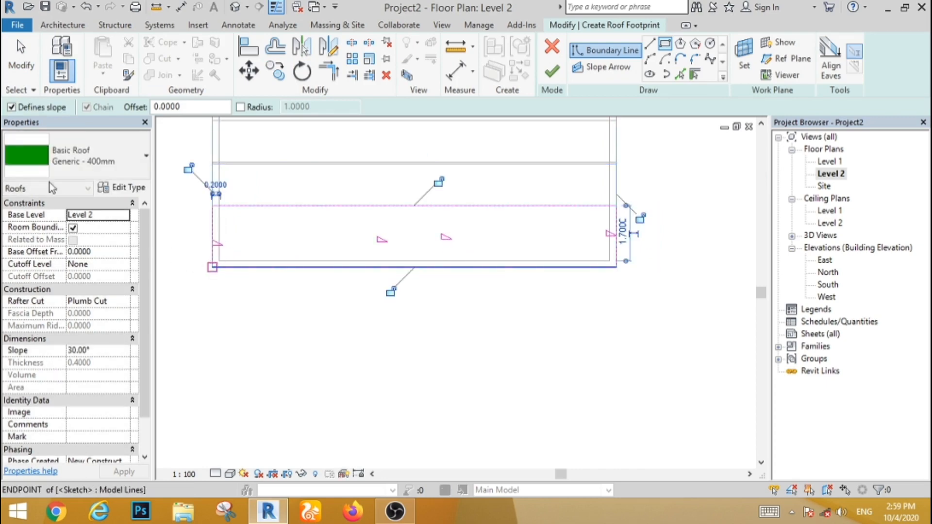
click(21, 54)
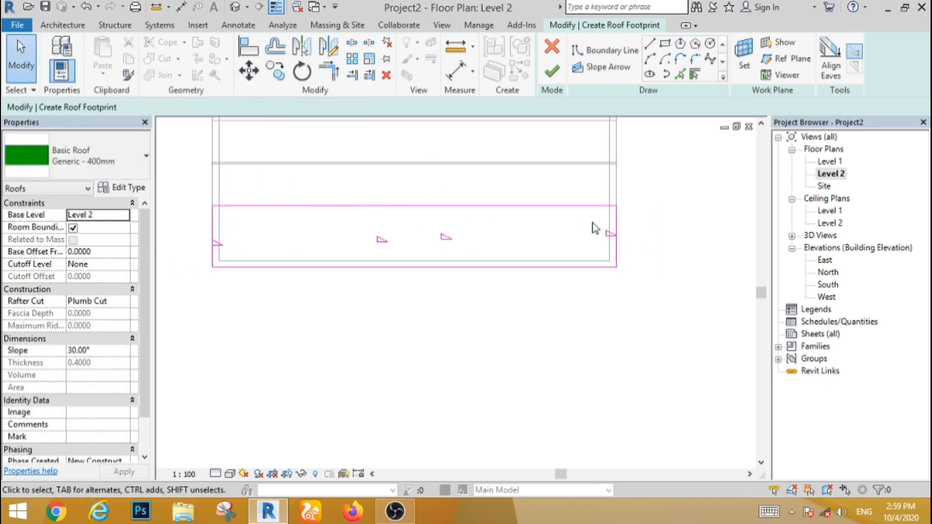
Remove the slope definition from both short edges and the upper long edge of the footprint, and finish the roof.
drag(631, 222, 474, 234)
drag(324, 226, 204, 233)
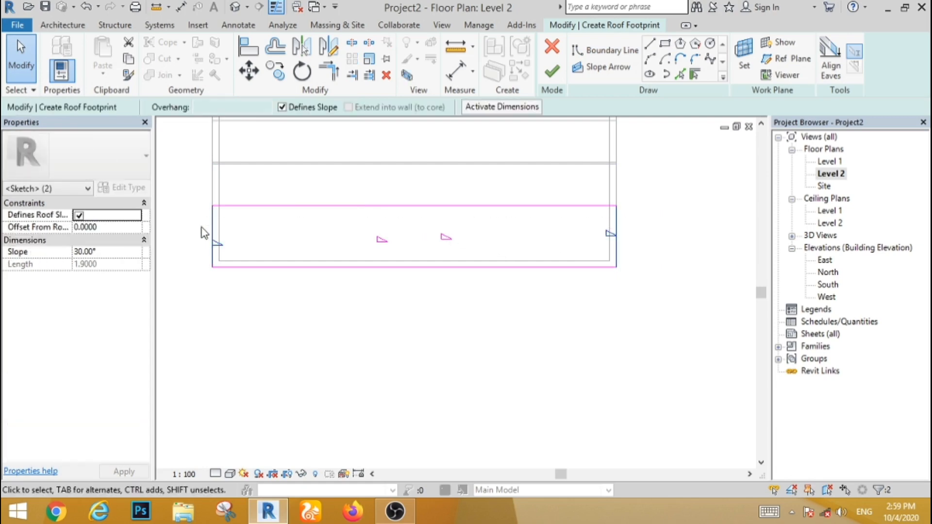
click(282, 108)
drag(412, 229, 379, 183)
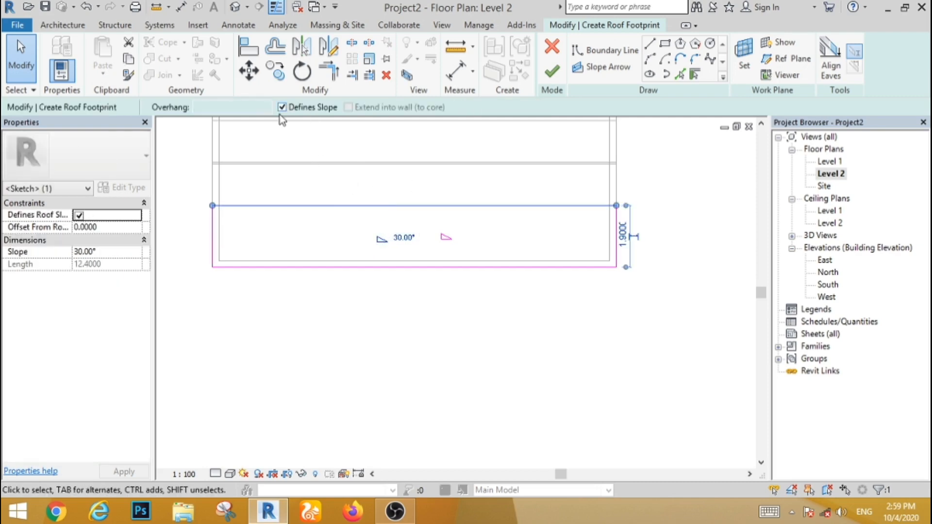
click(282, 107)
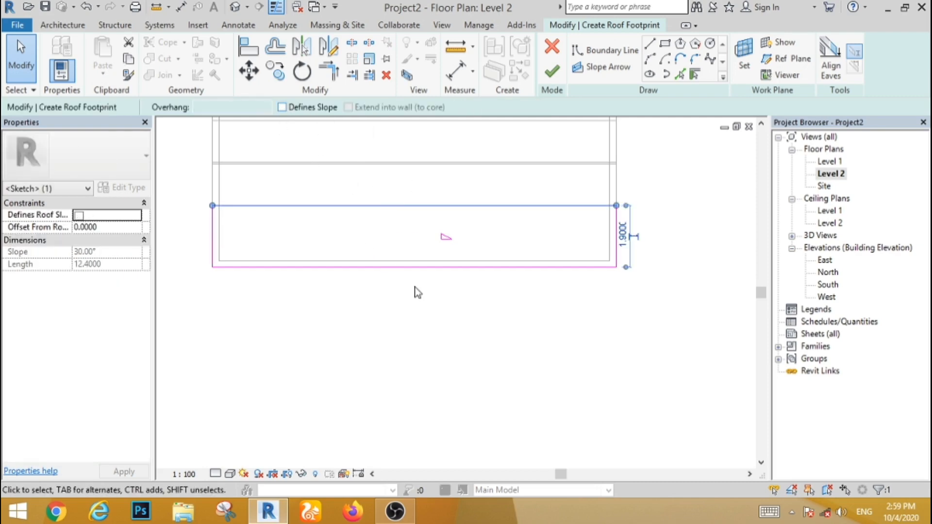
click(480, 340)
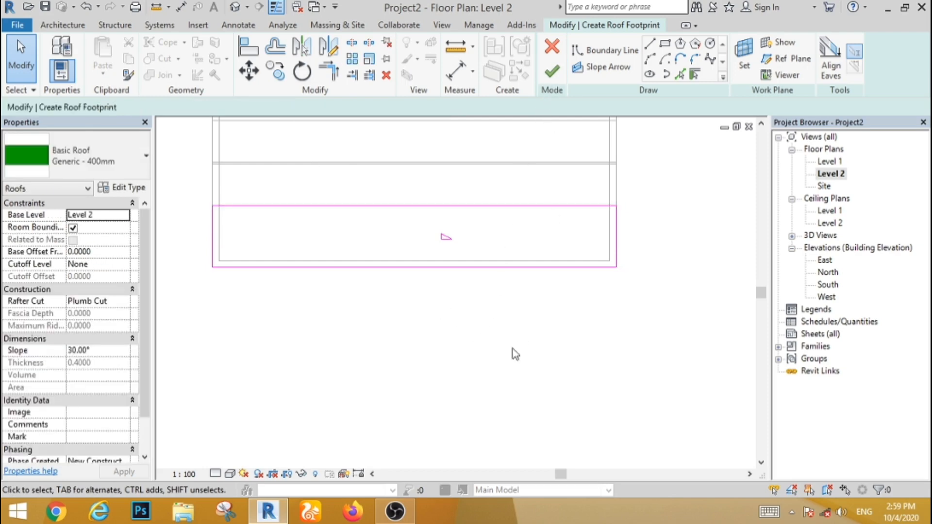
scroll(497, 347, down, 3)
click(552, 75)
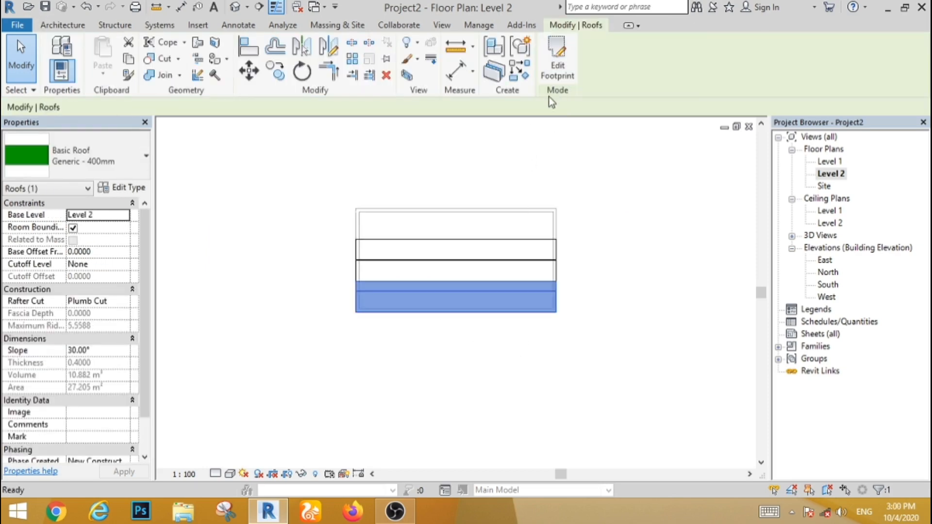
click(607, 284)
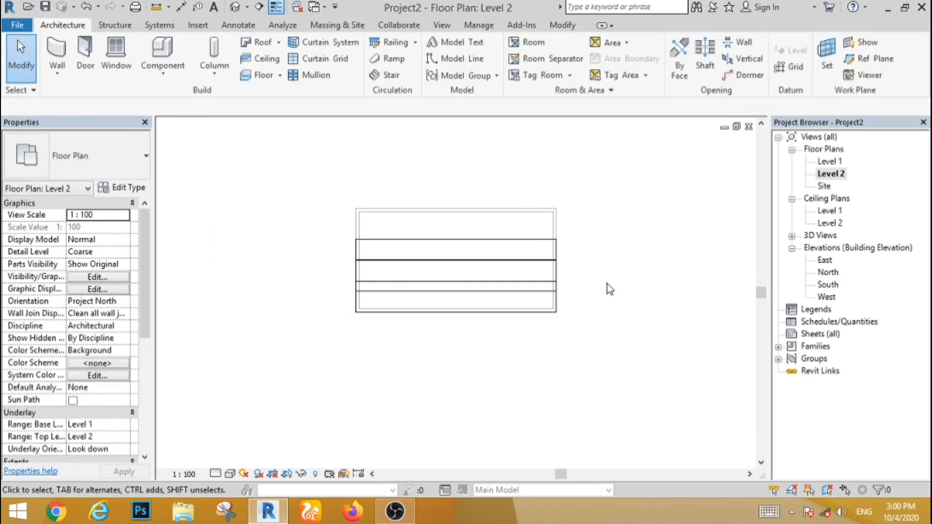
Mirror a copy of the lower shed roof about the central roof's ridge line and show the model in 3D.
click(478, 298)
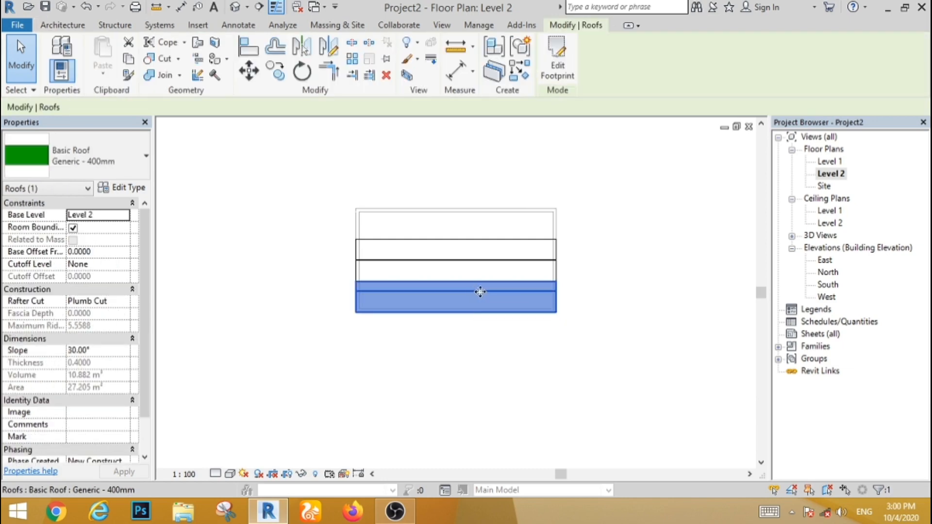
click(329, 48)
scroll(510, 276, up, 4)
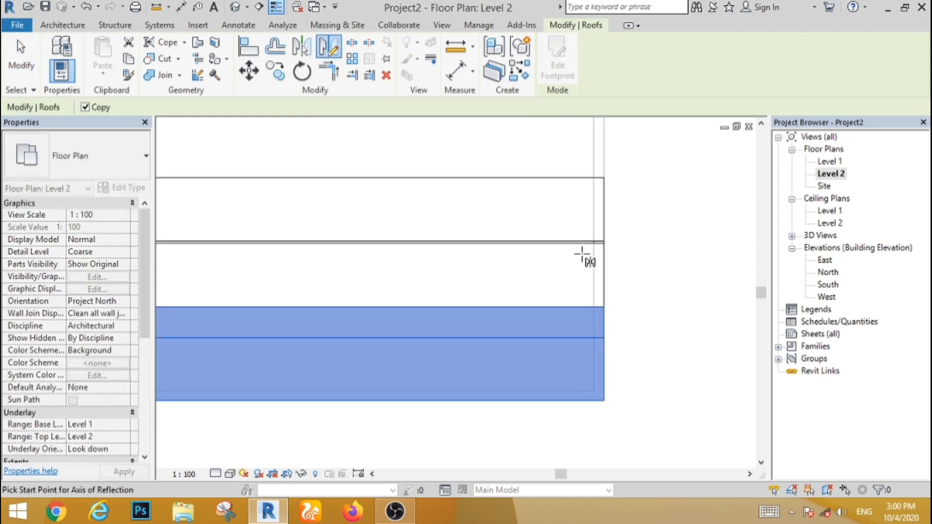
scroll(584, 255, up, 5)
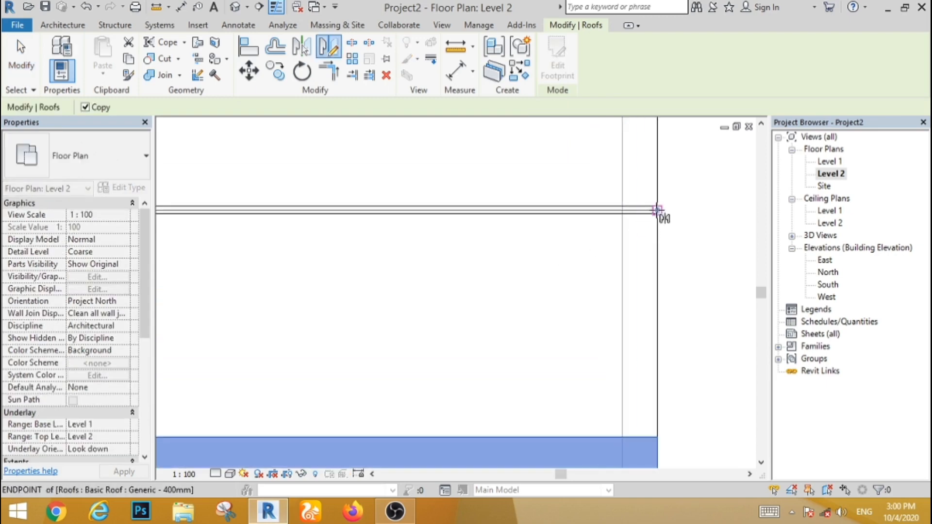
click(657, 210)
scroll(607, 217, down, 3)
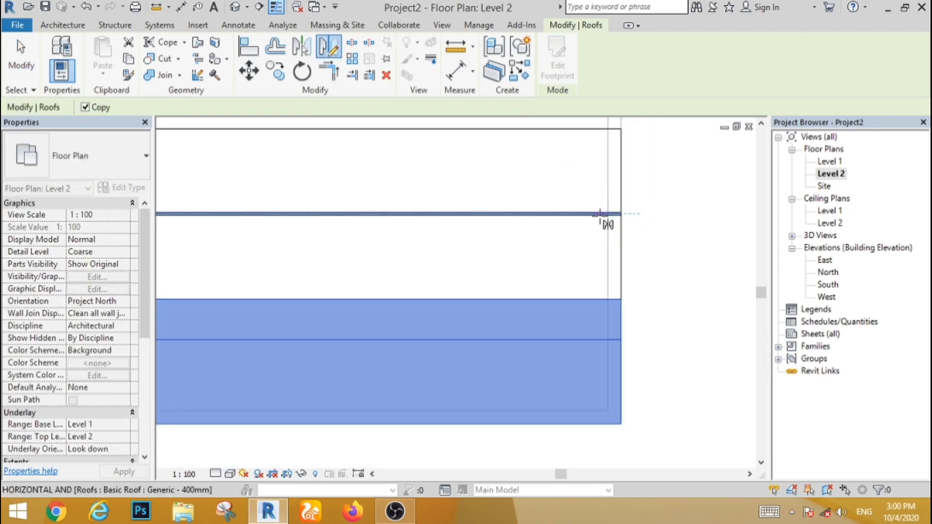
scroll(602, 216, down, 3)
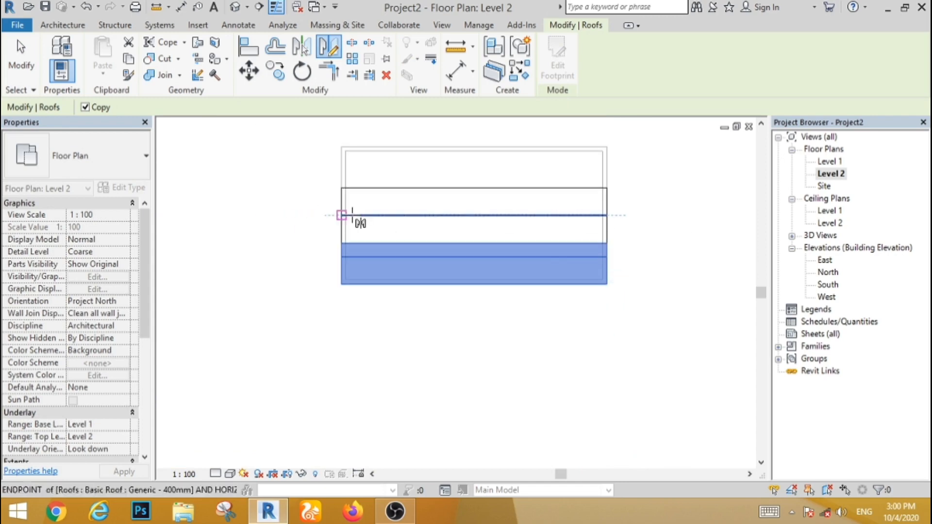
click(289, 215)
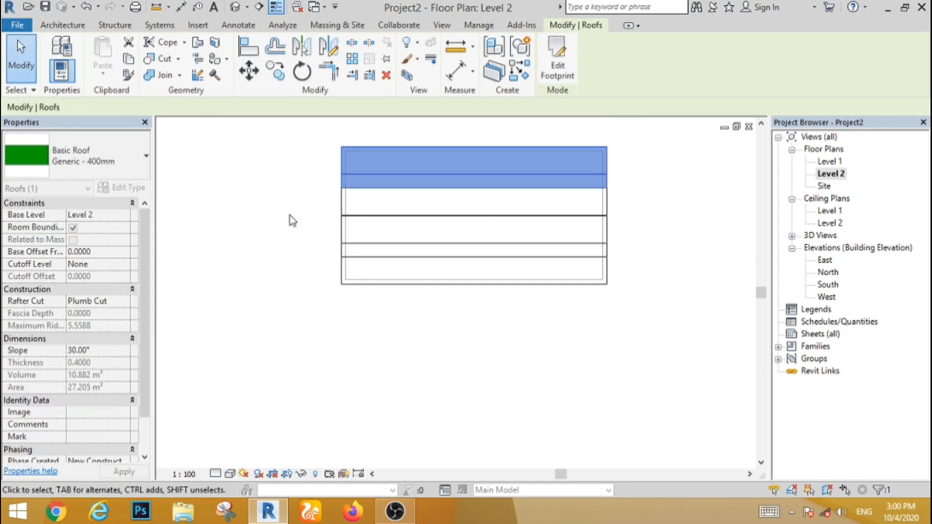
click(17, 68)
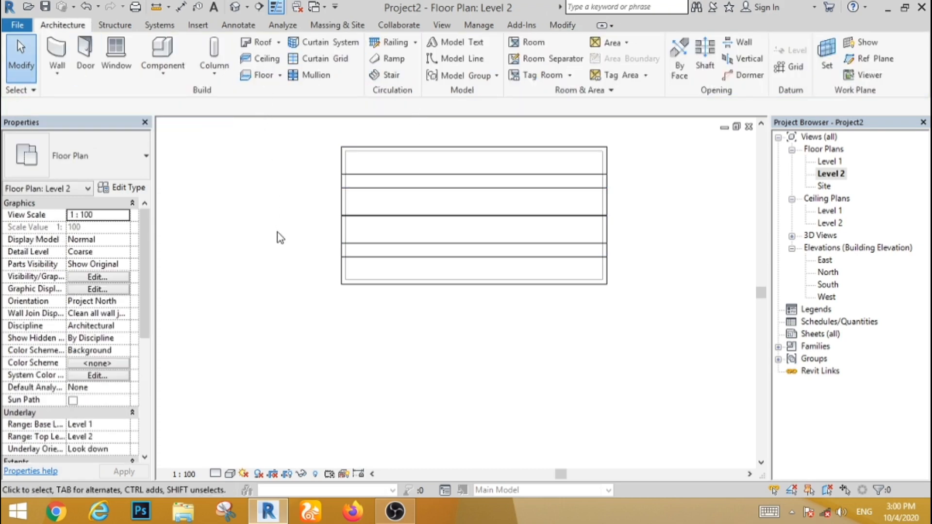
click(237, 8)
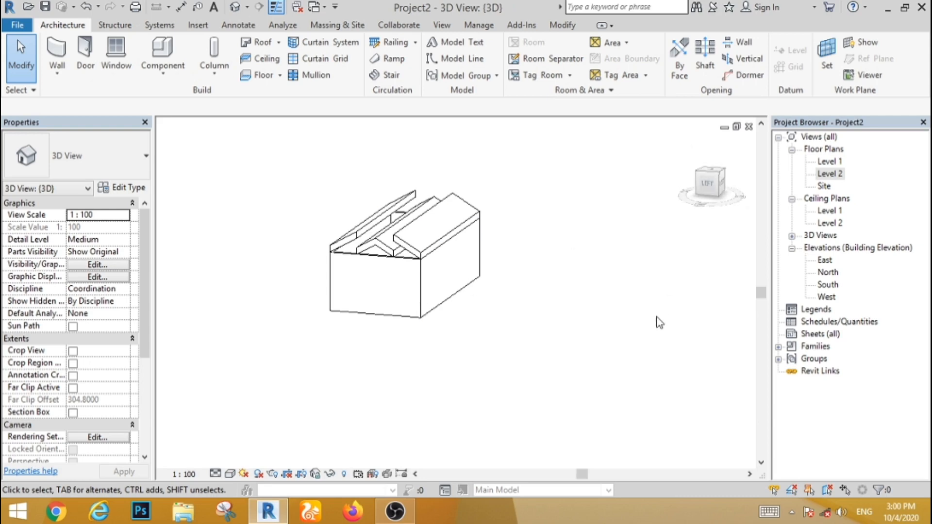
Draw a section line across the building in the Level 1 plan, cutting both long walls, and open the section view.
double_click(829, 162)
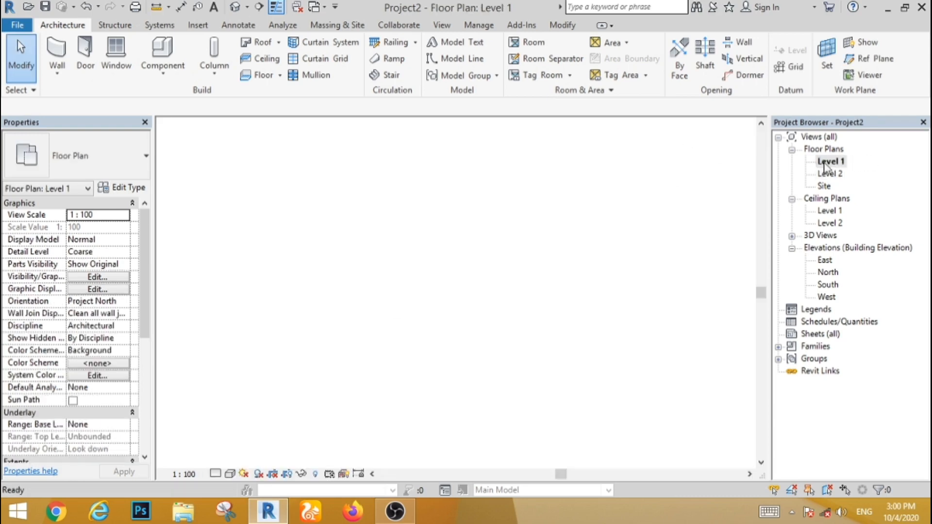
scroll(483, 320, down, 3)
scroll(374, 308, up, 2)
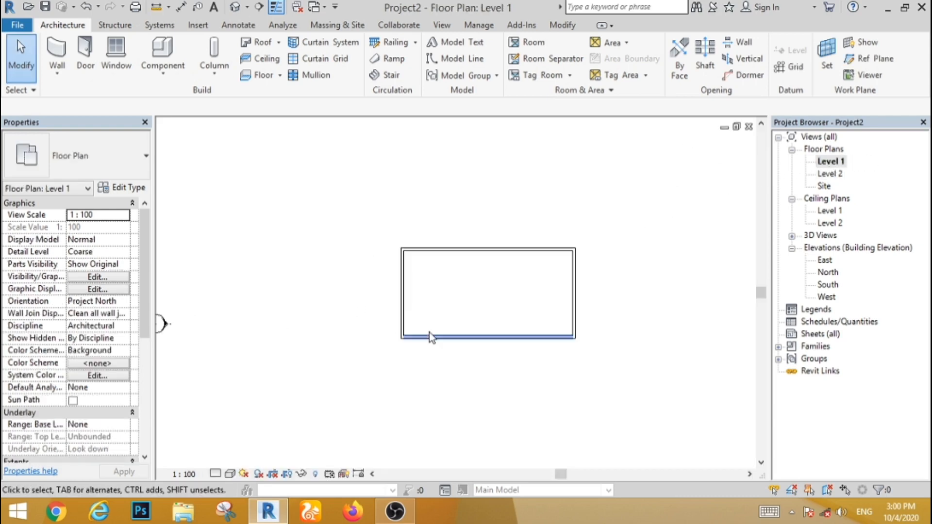
click(258, 8)
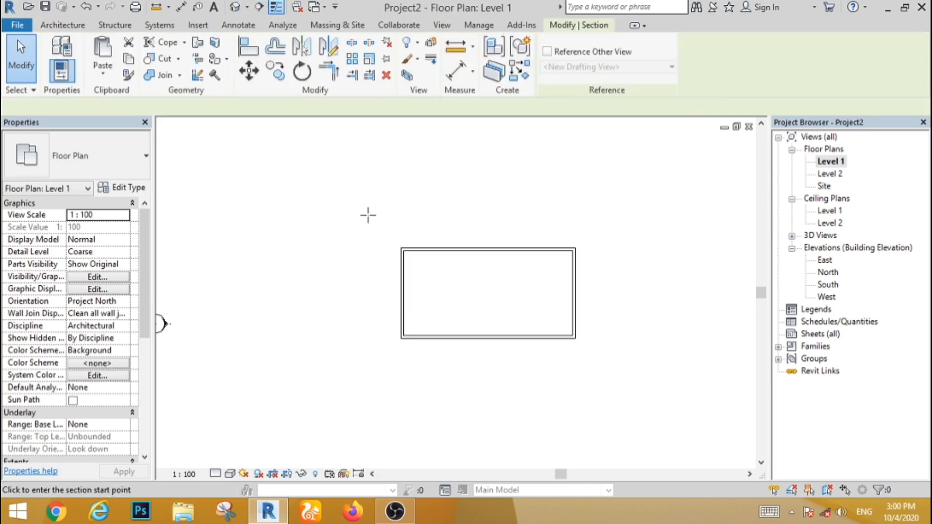
click(456, 191)
click(456, 382)
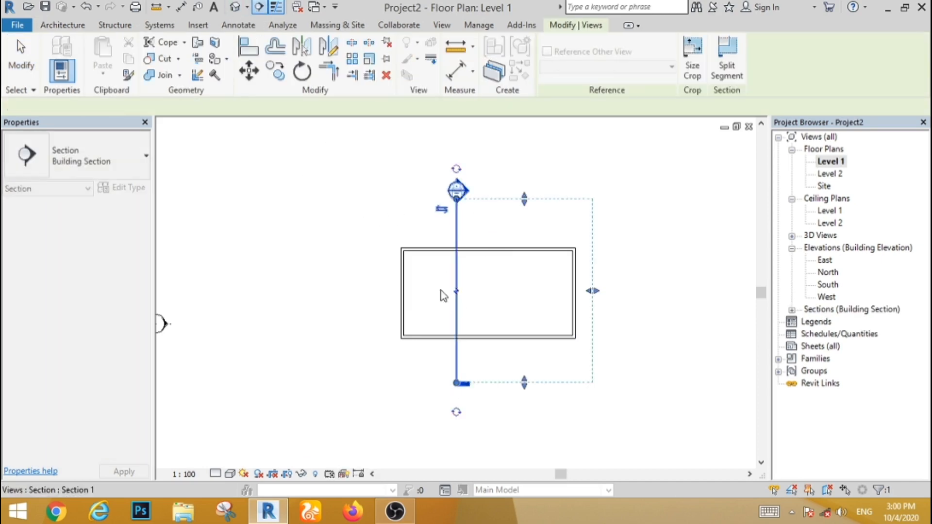
click(20, 64)
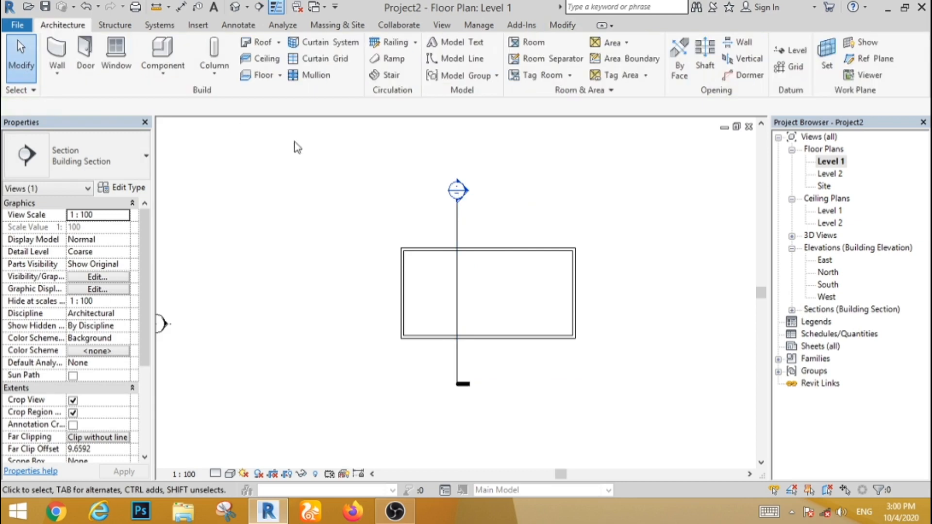
double_click(469, 194)
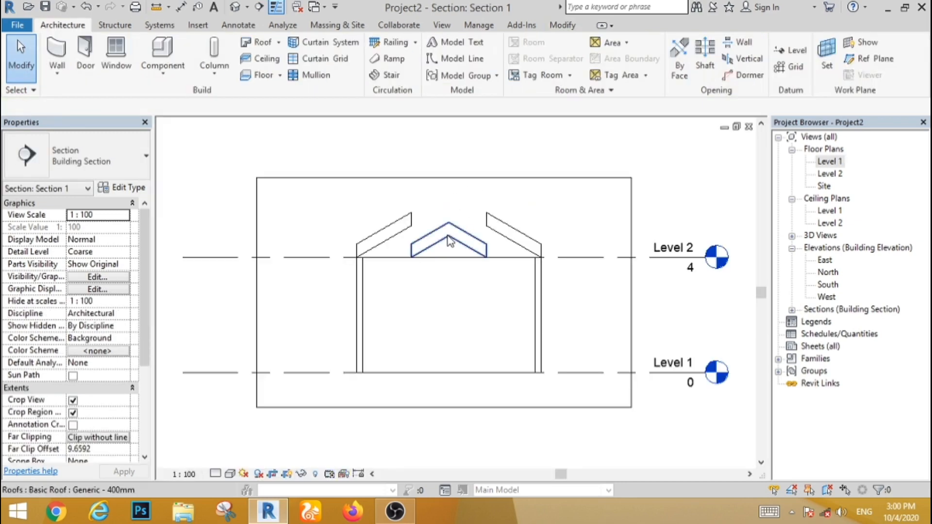
Move the central gable roof vertically up to 2.1 m above Level 2 in the section view.
click(444, 241)
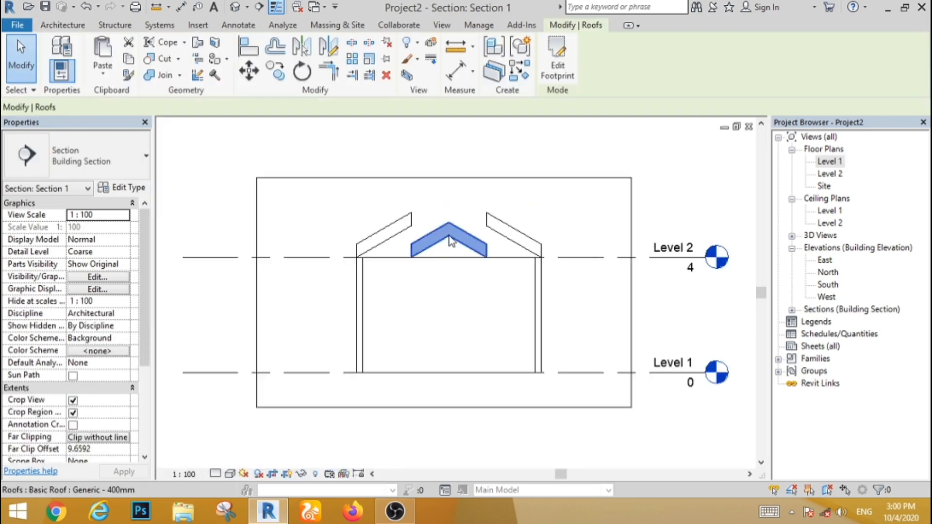
click(249, 71)
click(438, 351)
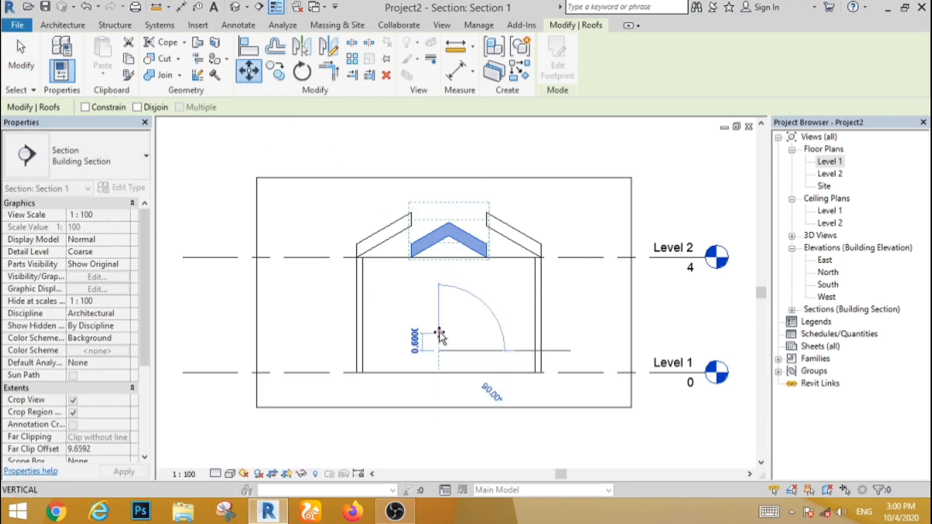
click(437, 311)
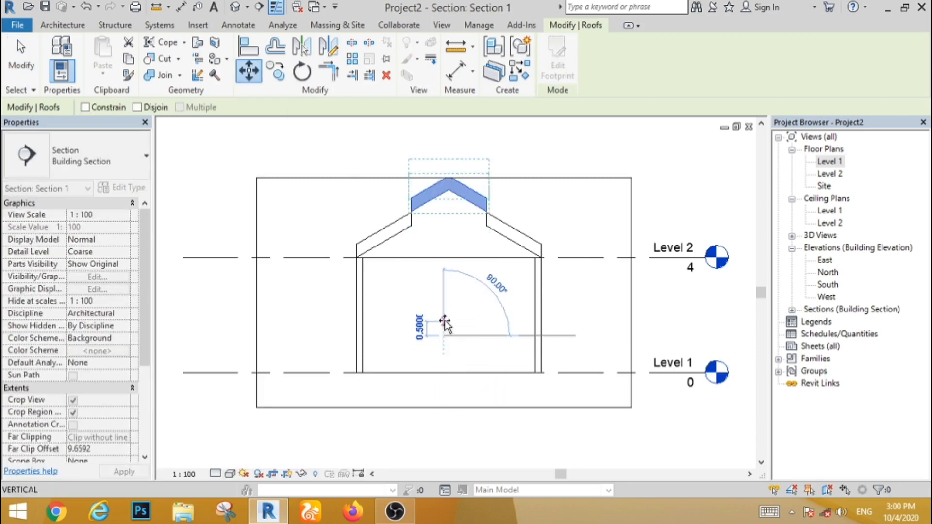
click(444, 321)
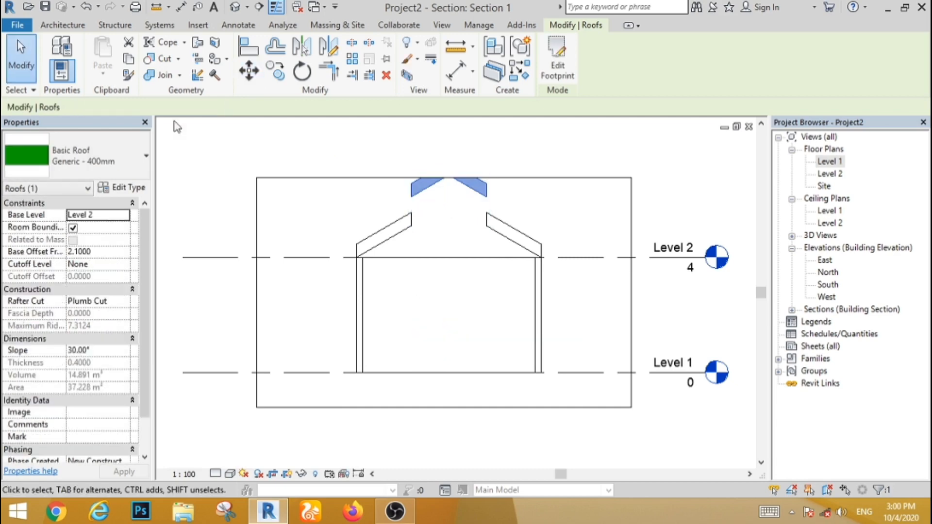
click(21, 56)
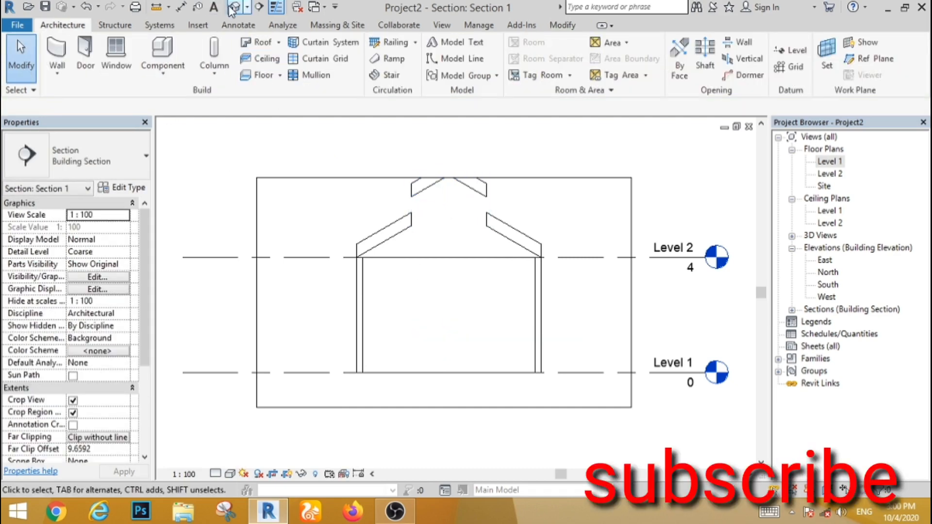
Attach the tops of all four walls to the raised central gable roof in the 3D view.
click(234, 7)
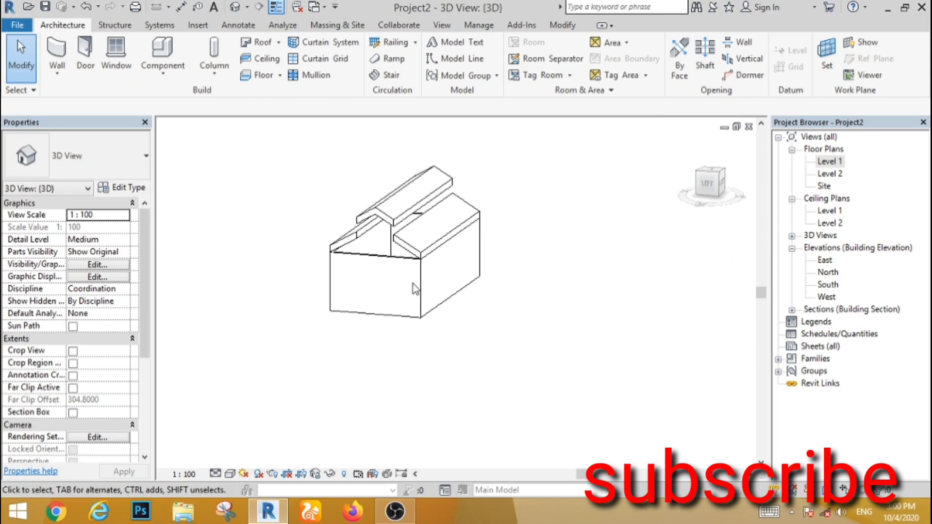
shift+middle_drag(513, 387, 511, 374)
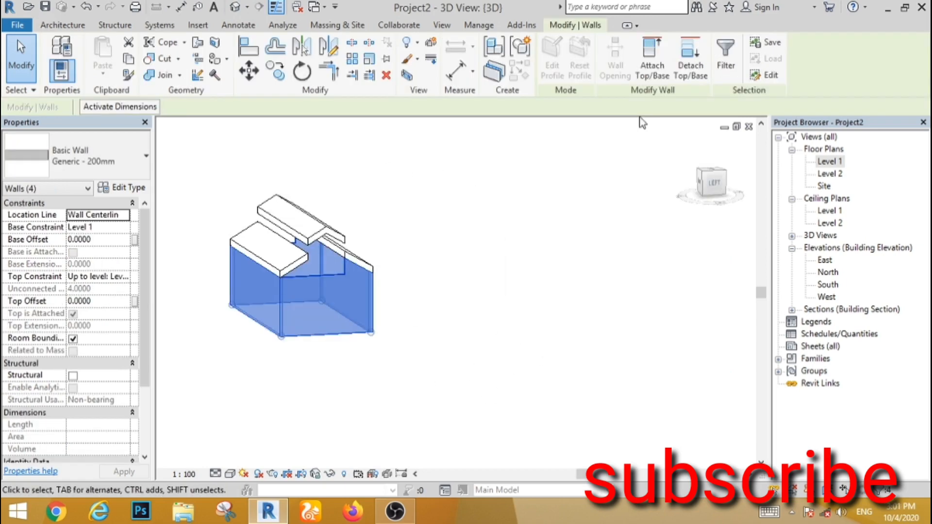
click(652, 56)
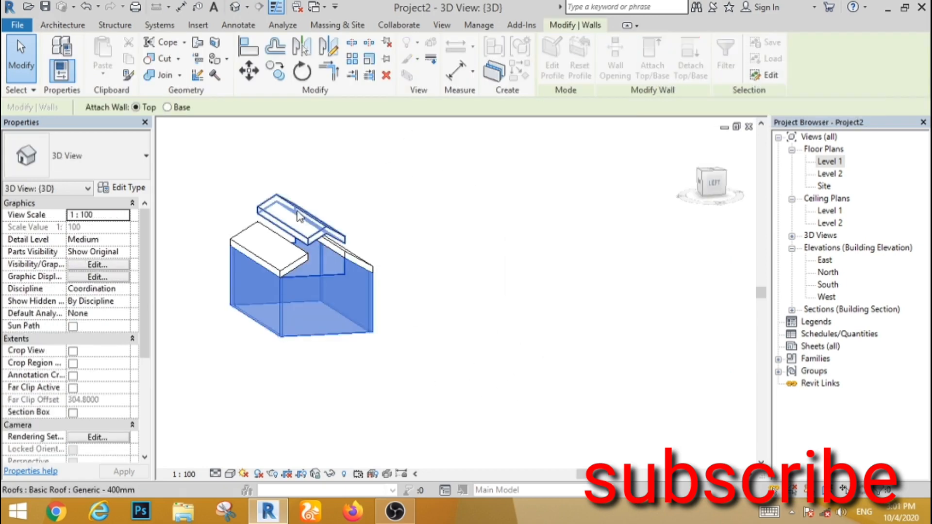
click(311, 223)
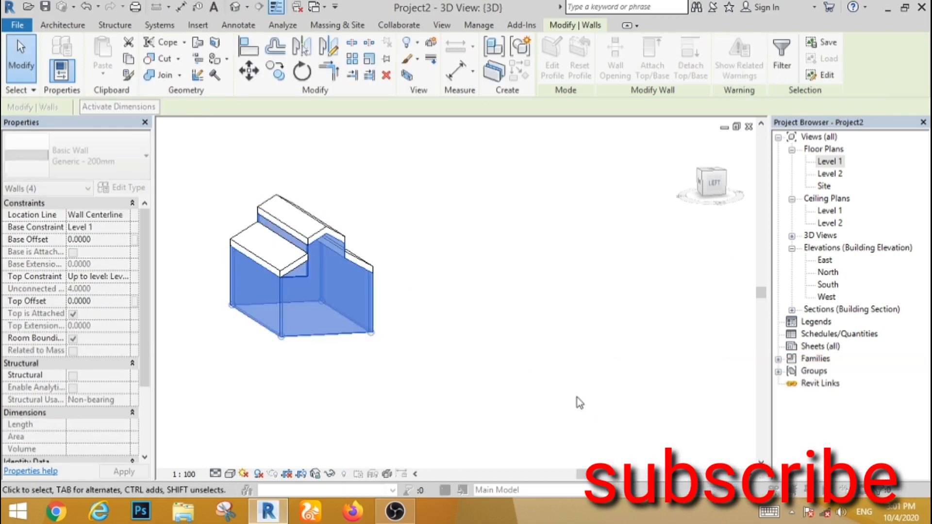
click(578, 398)
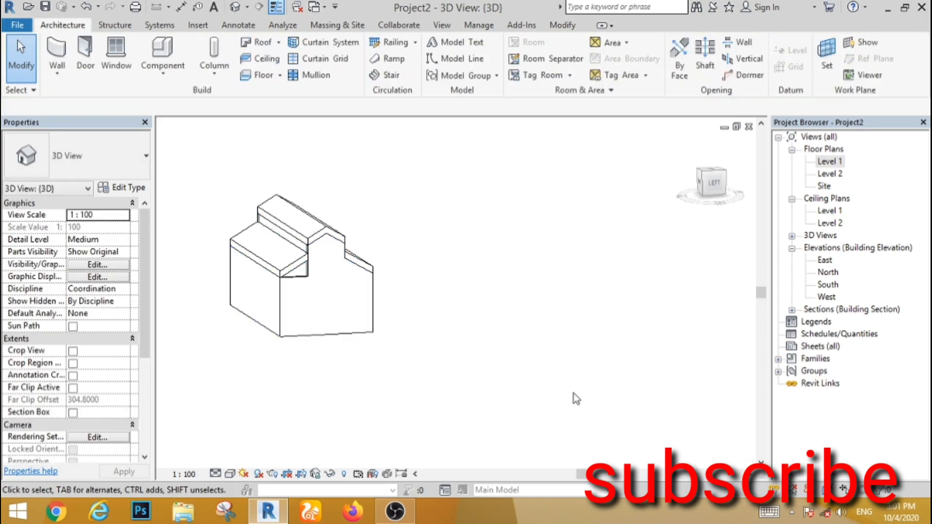